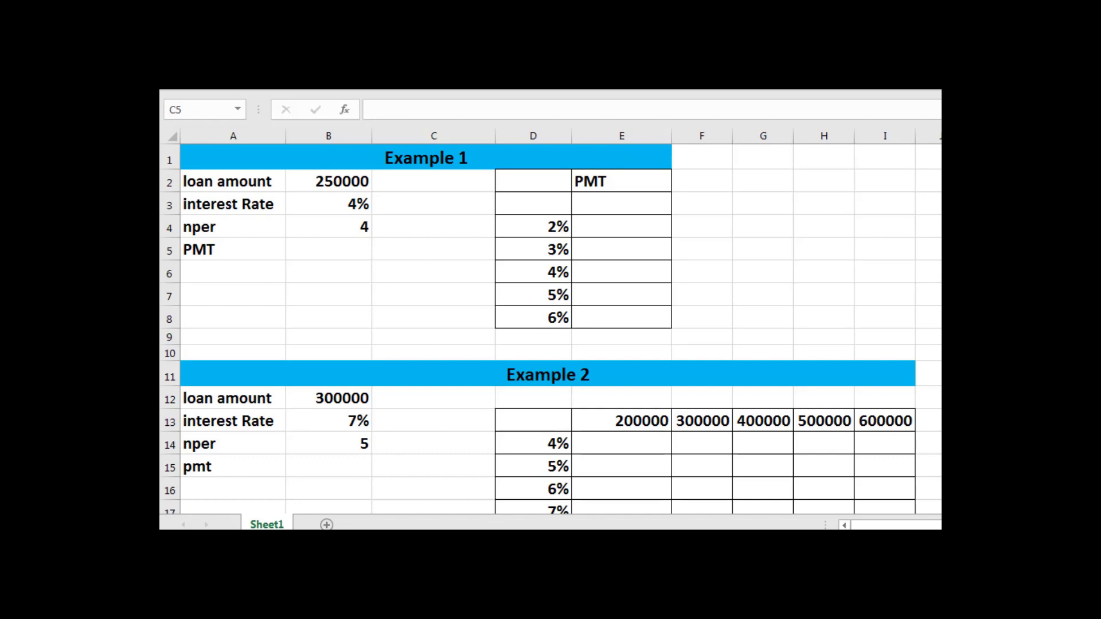
Review the loan amount, interest rate and number of periods in B2:B4
left_click(433, 175)
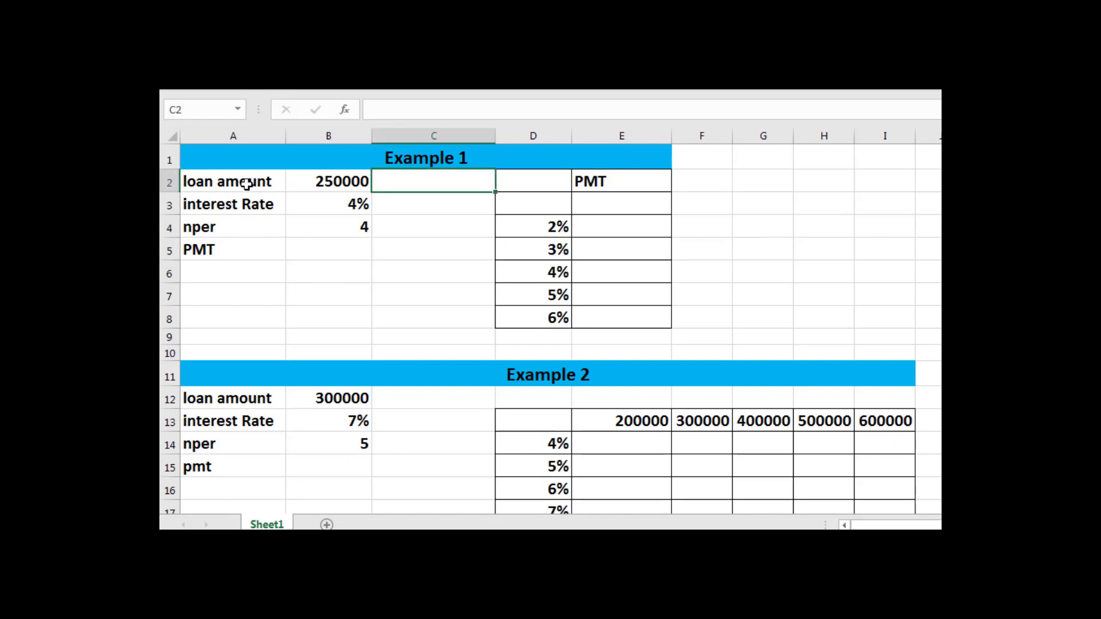
left_click(310, 182)
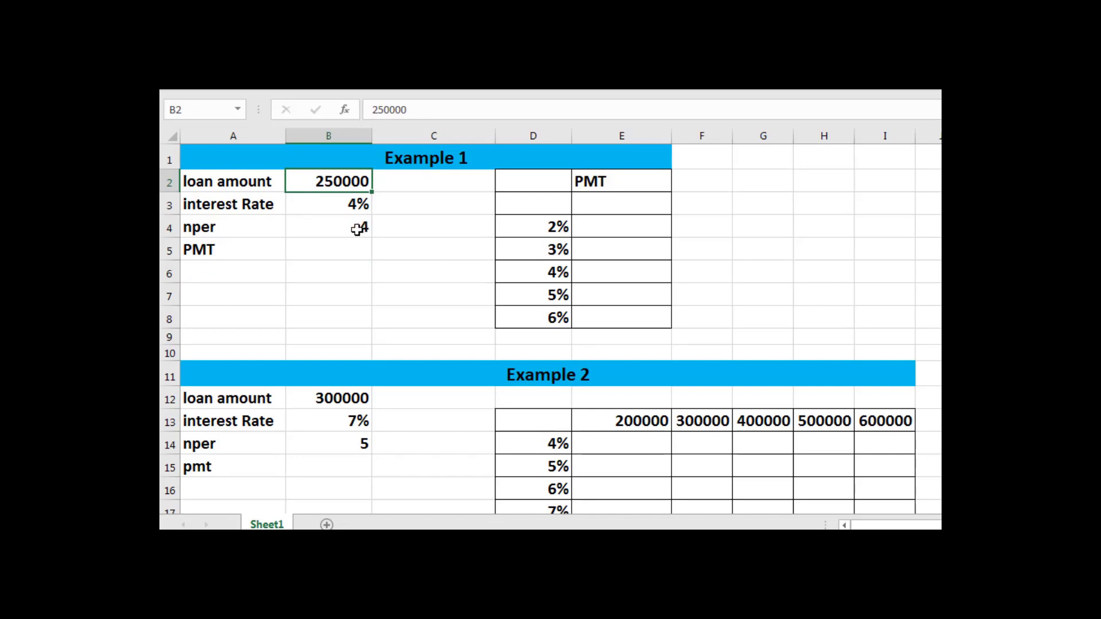
left_click(337, 204)
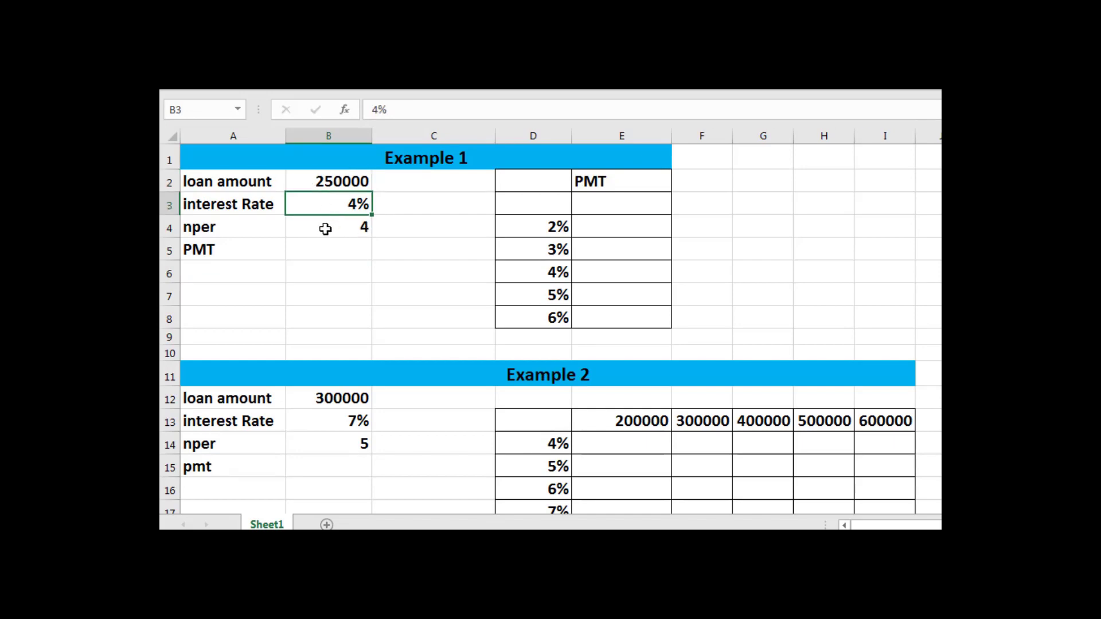
left_click(324, 229)
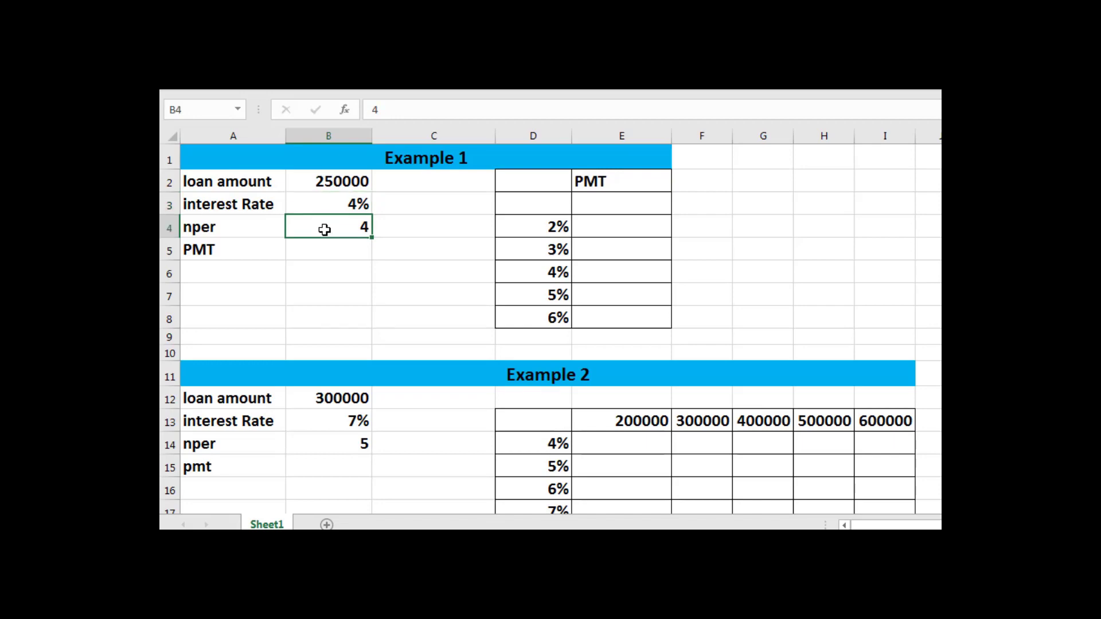
Begin the payment formula in B5 as =pmt(B3, using B3's rate without dividing by 12
left_click(319, 246)
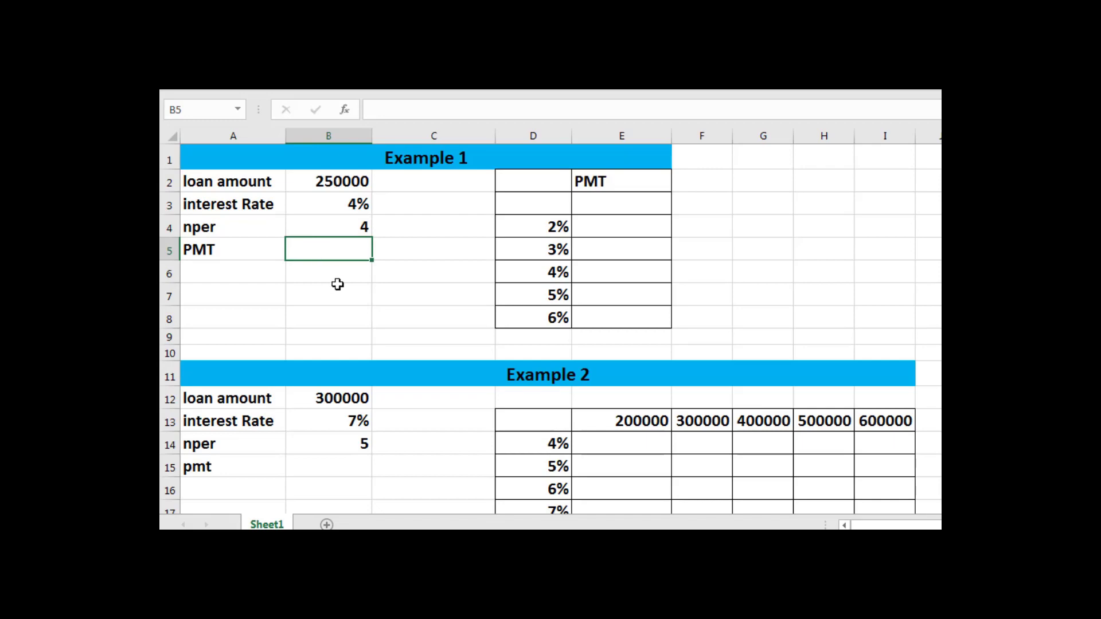
type("=")
type("pmt")
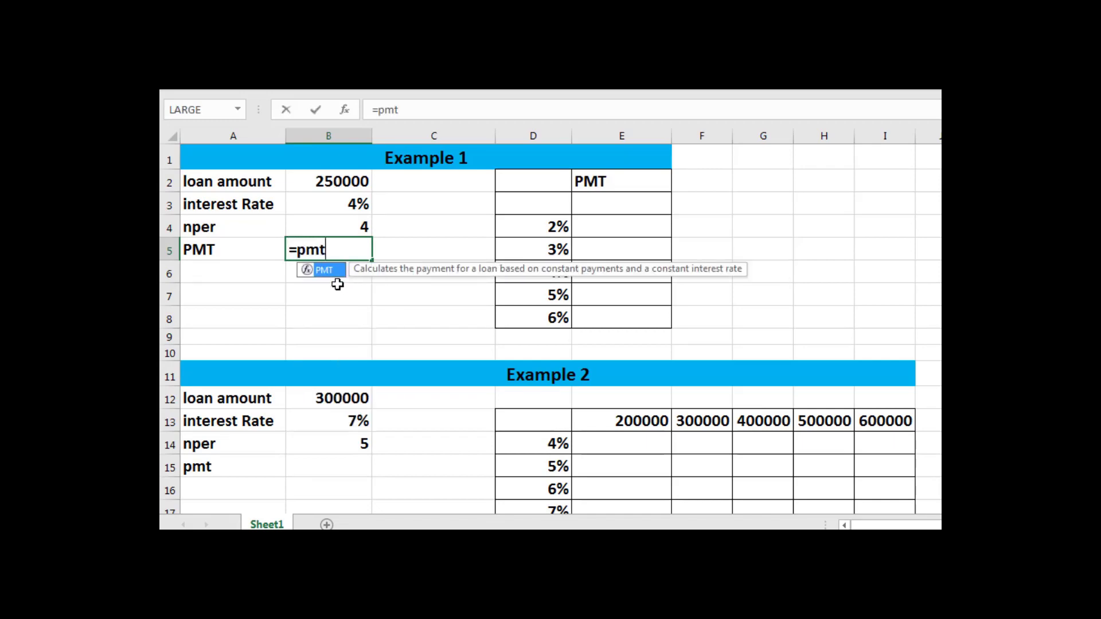
type("(")
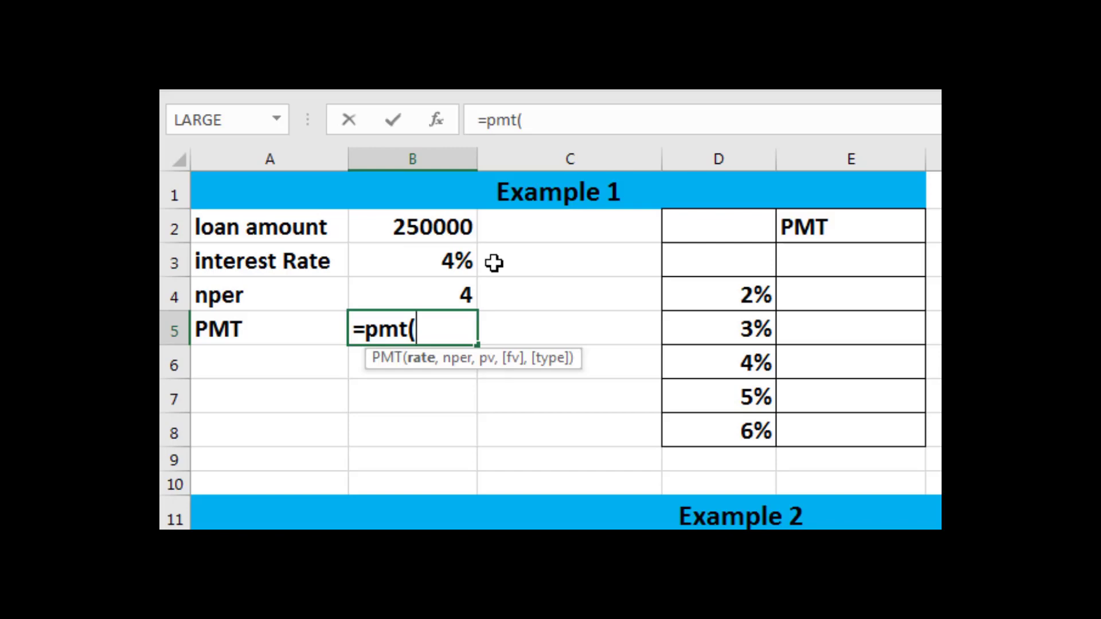
type("4")
key("BackSpace")
left_click(425, 260)
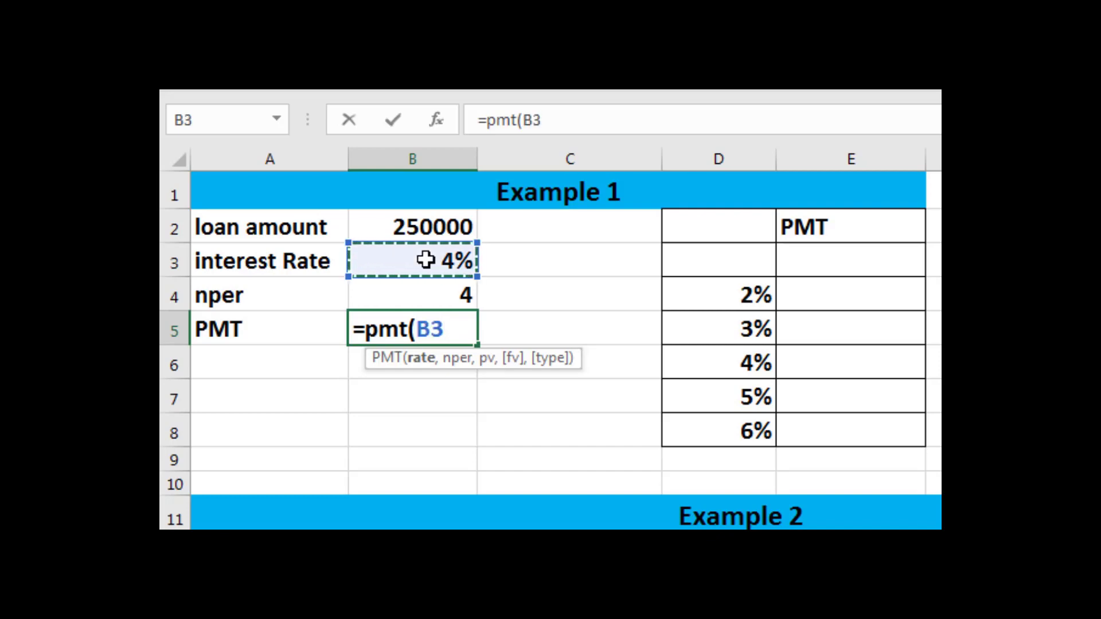
type("/")
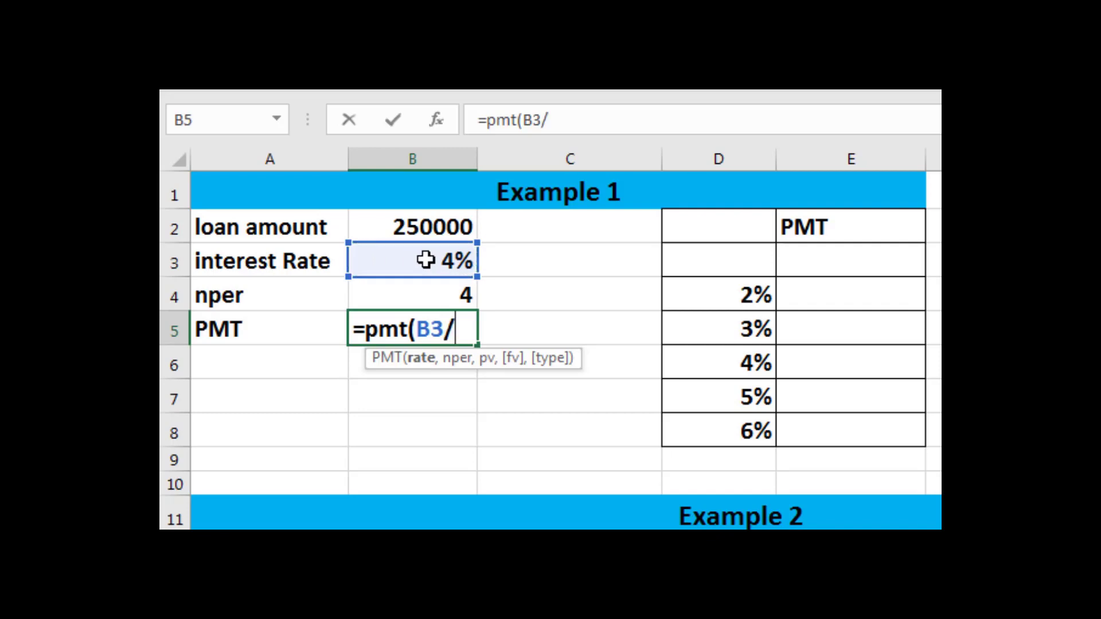
type("12")
key("BackSpace")
key("BackSpace")
key("BackSpace")
type(",")
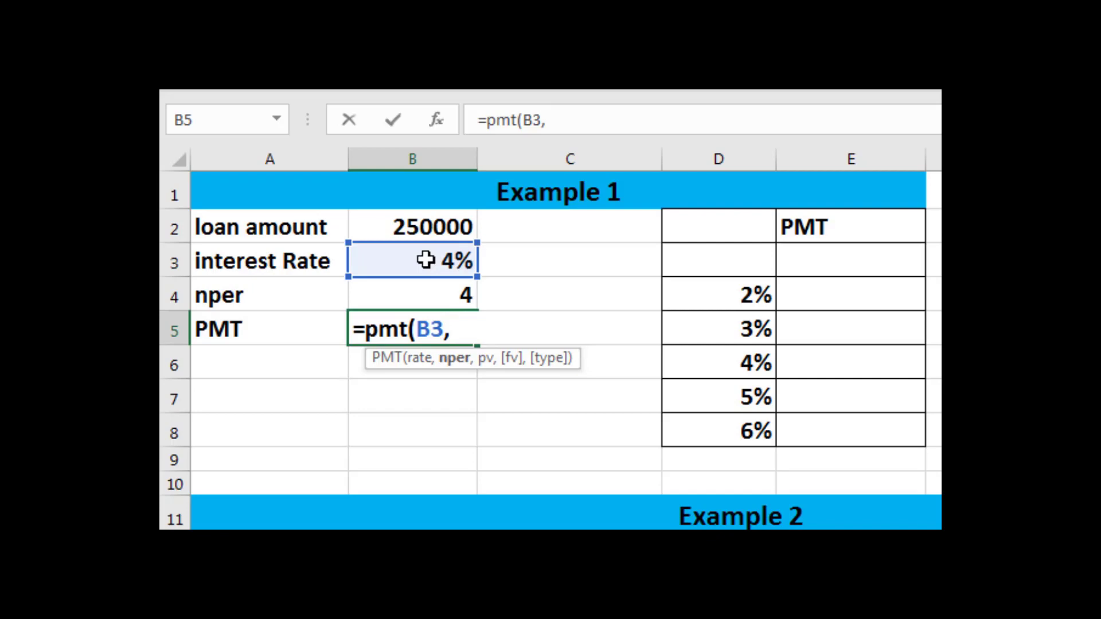
Finish B5 as =pmt(B3,B4,-B2,,0), returning a $68,872.51 payment
left_click(426, 292)
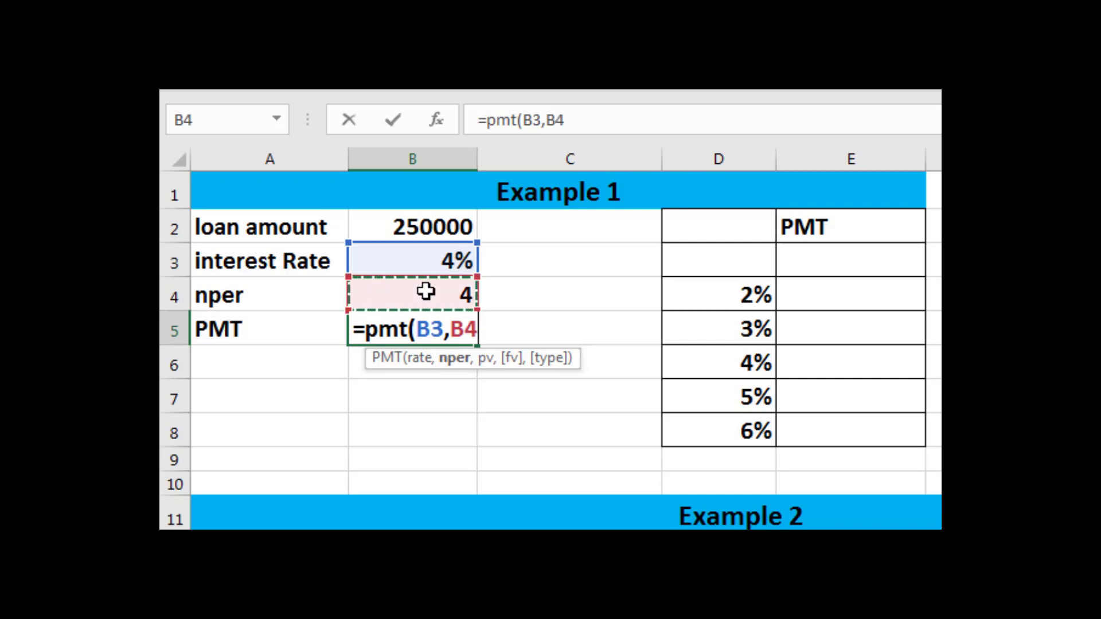
type(",")
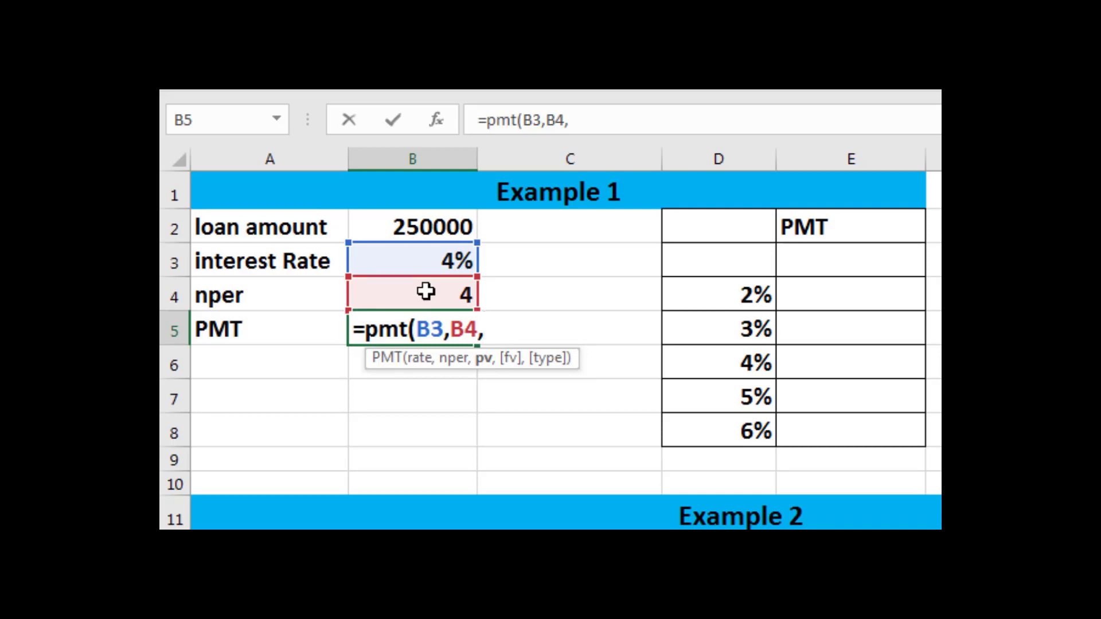
type("-")
left_click(412, 228)
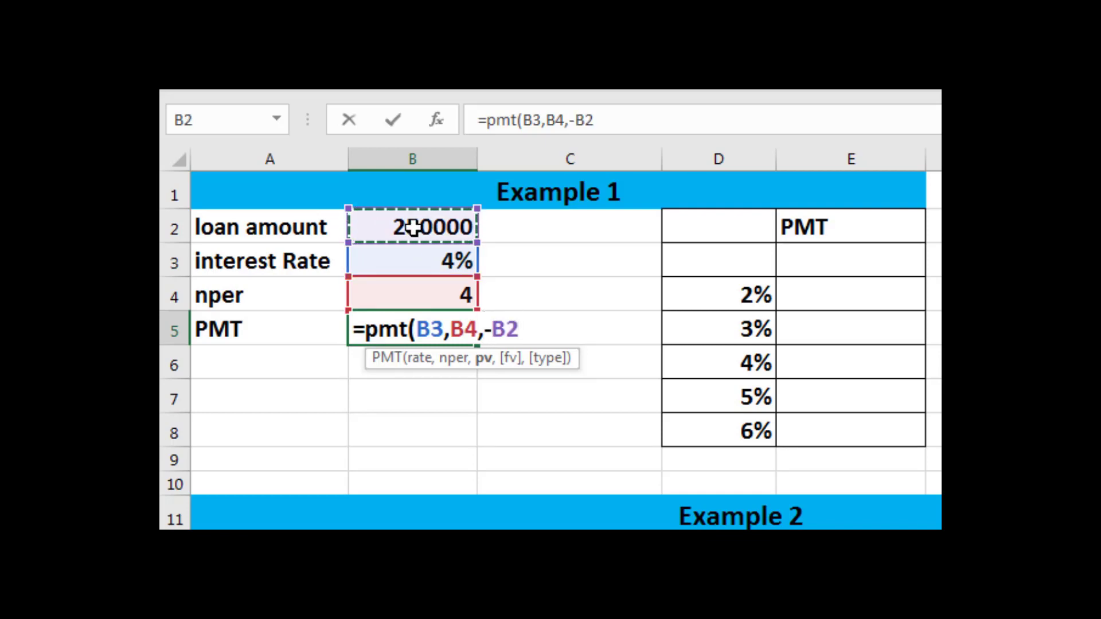
type(",")
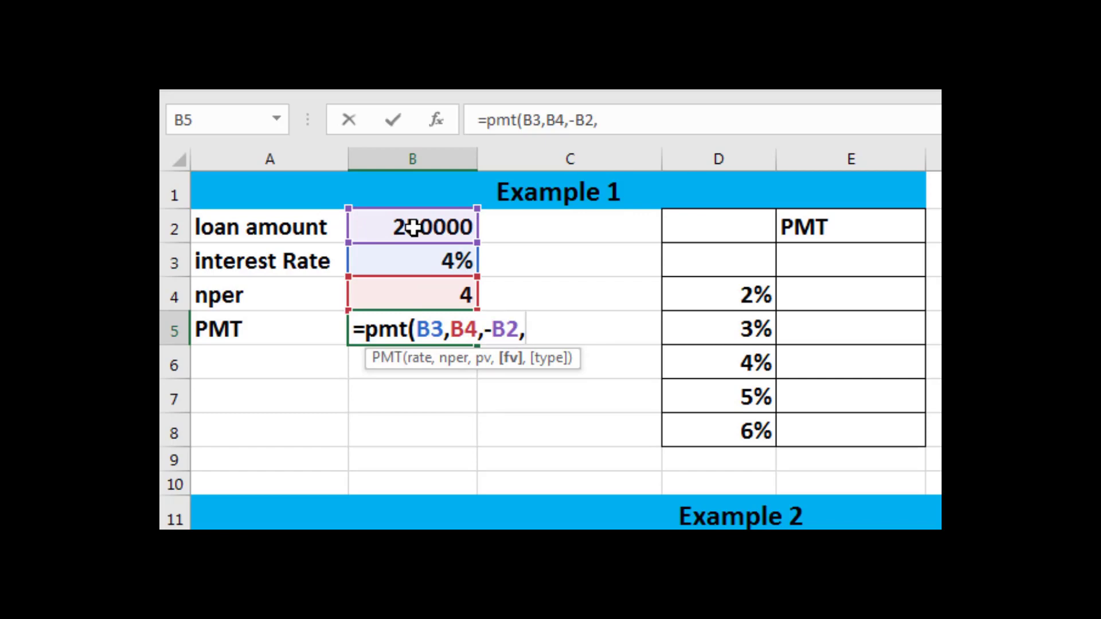
type(",")
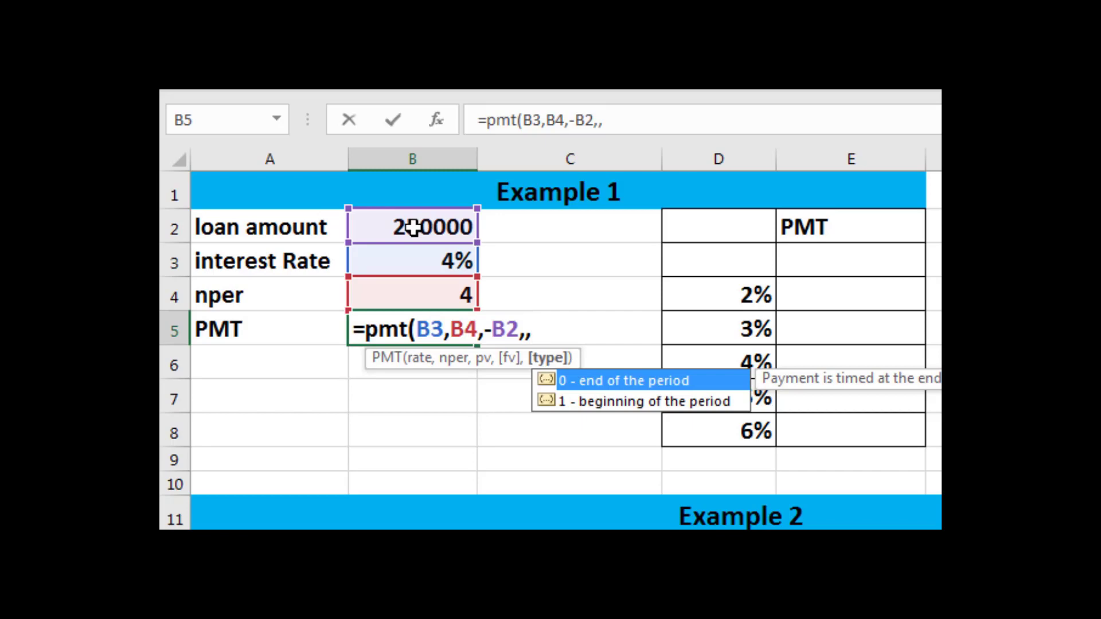
type("0")
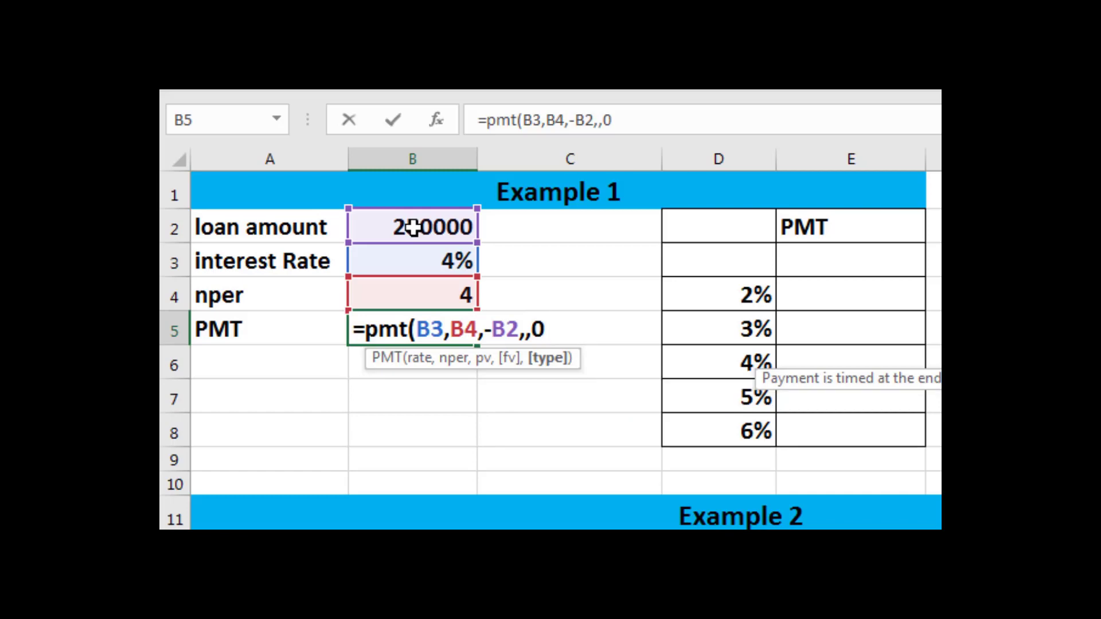
type(")")
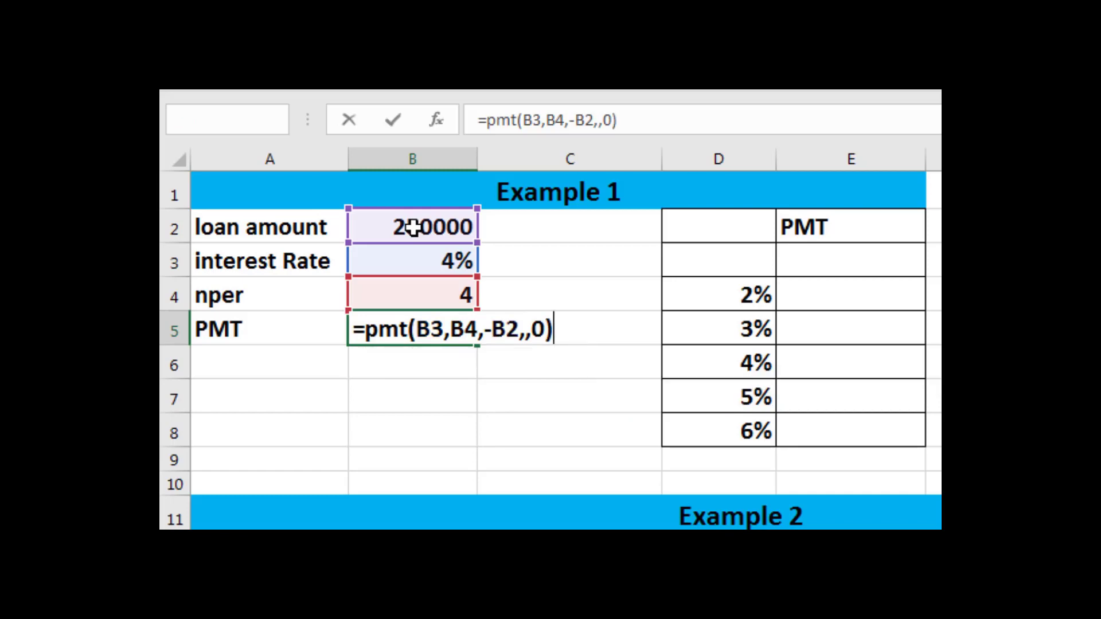
key("Return")
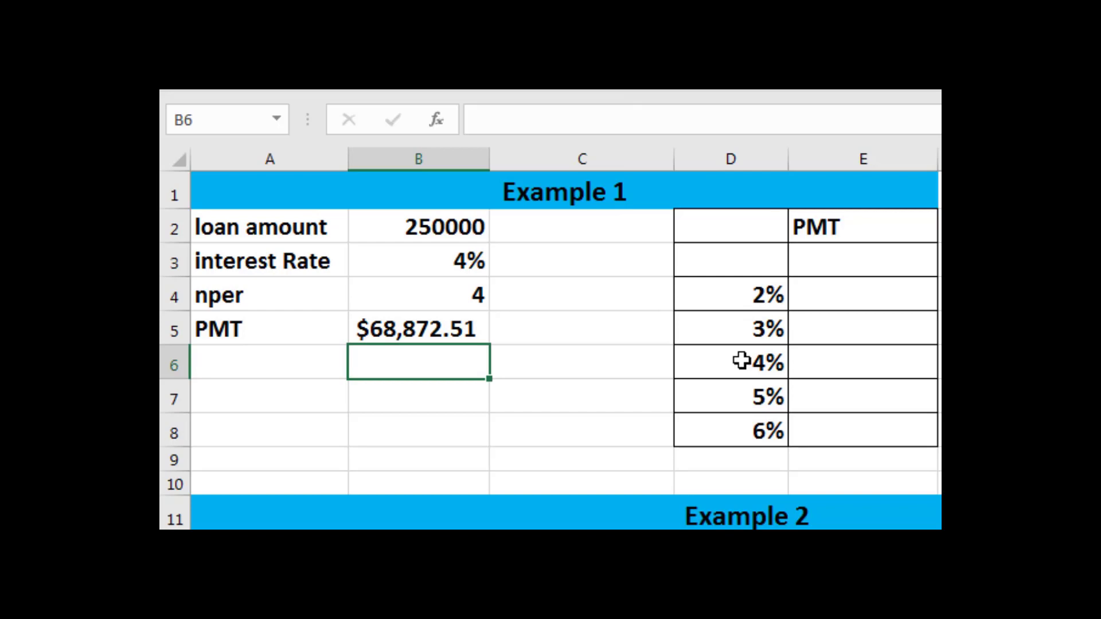
left_click(740, 295)
left_click(801, 296)
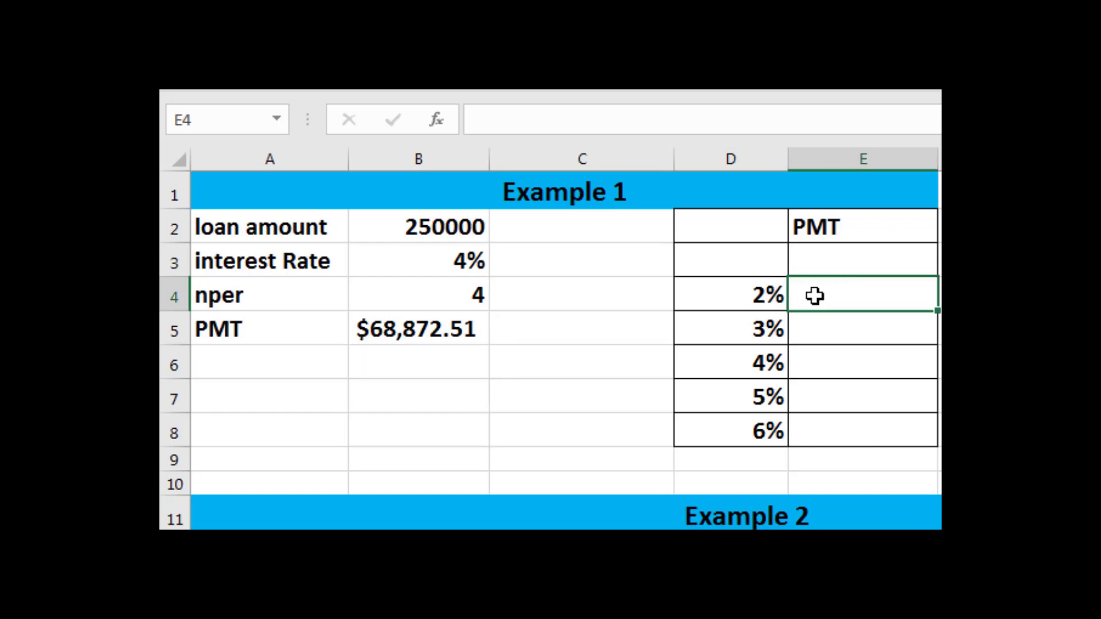
left_click(764, 330)
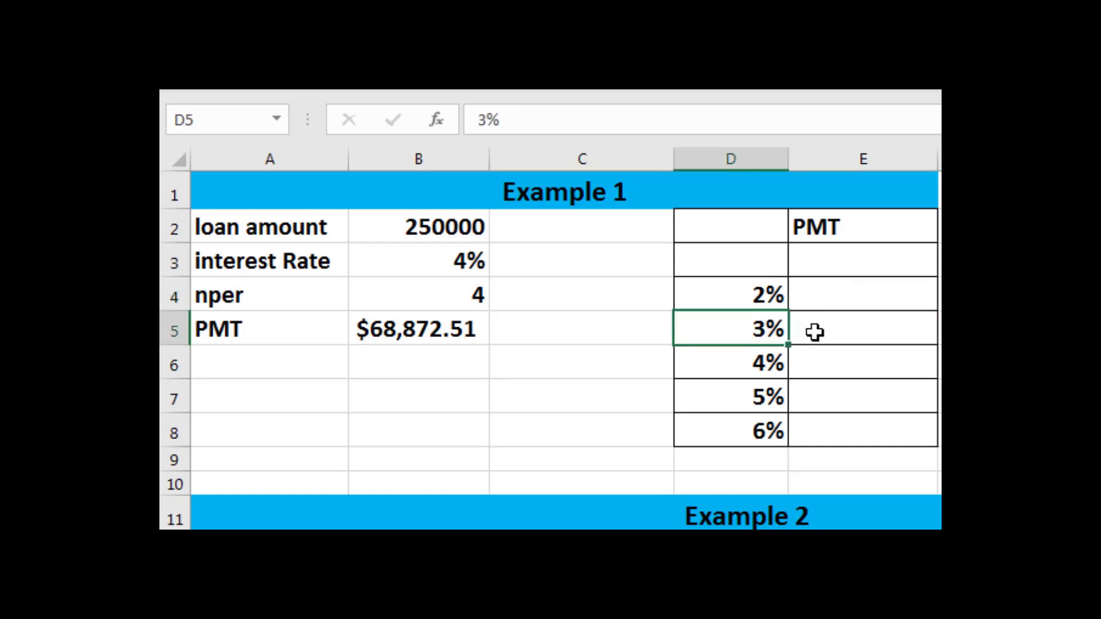
left_click(814, 333)
left_click(761, 364)
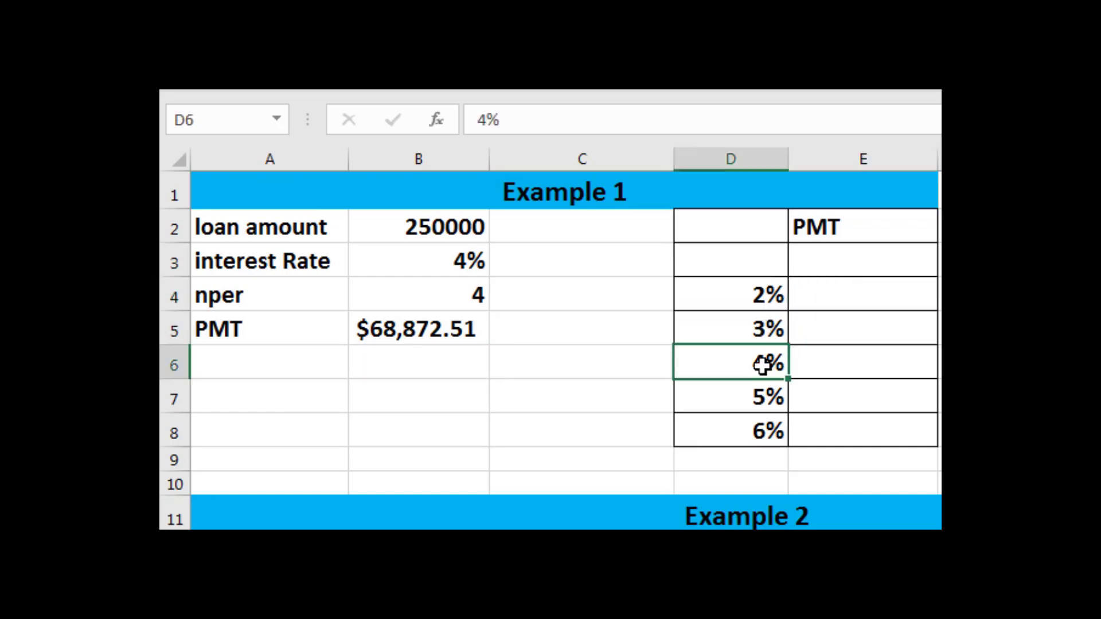
left_click(841, 374)
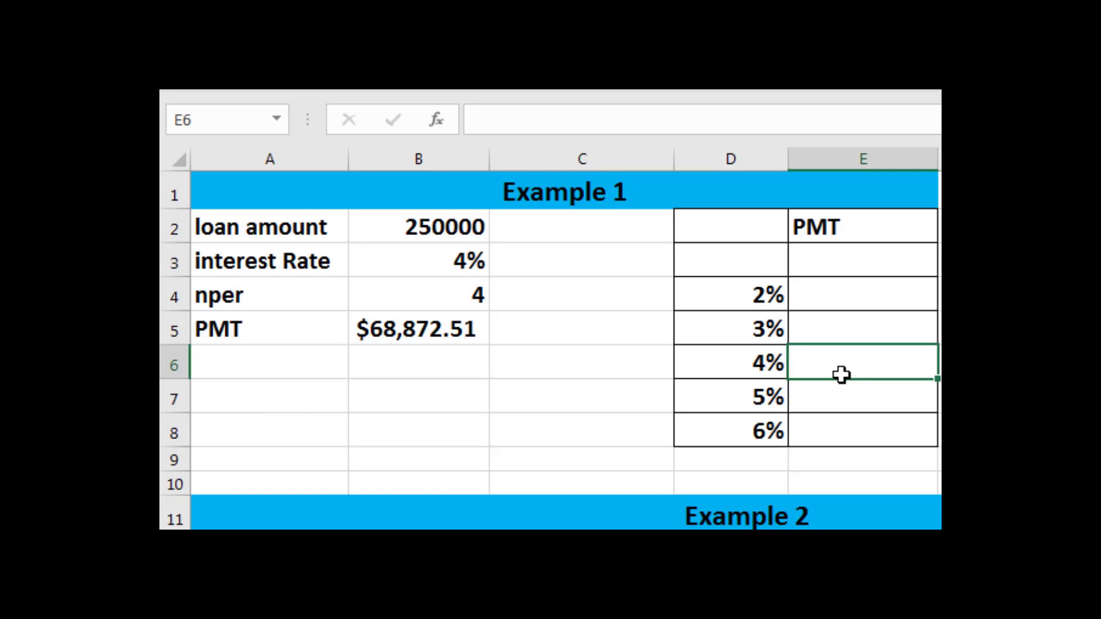
left_click(975, 259)
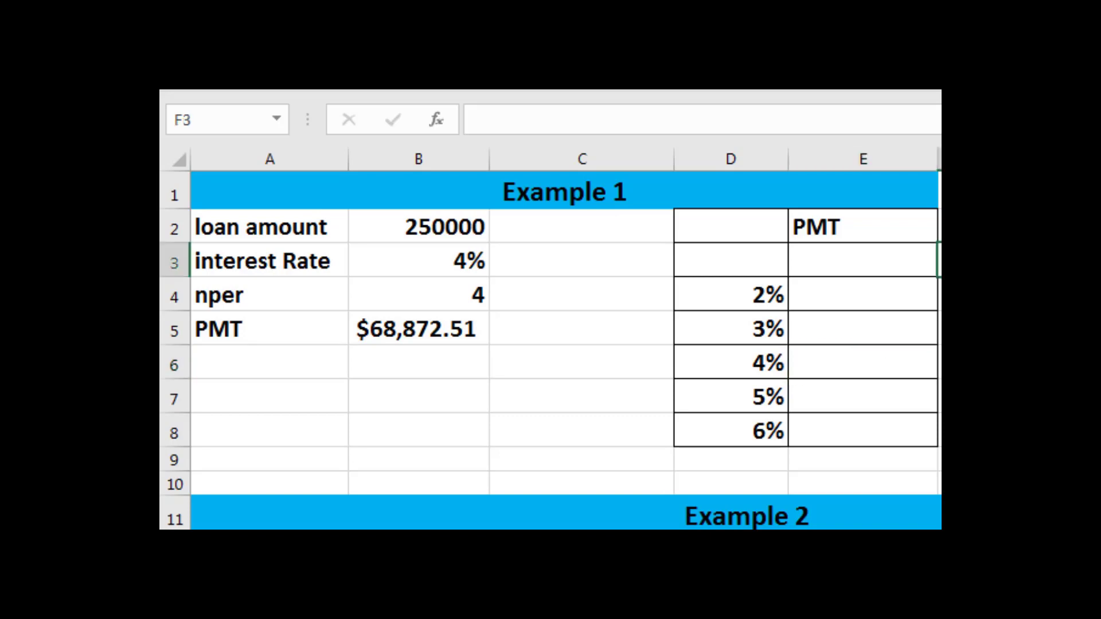
left_click(881, 265)
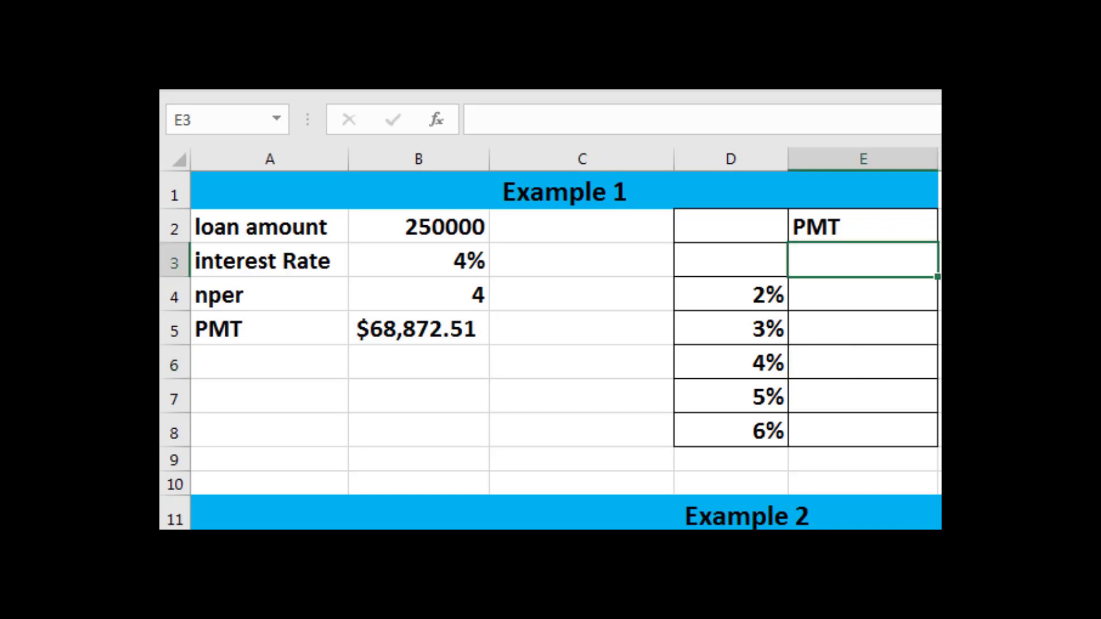
Link E3 to the B5 payment with =B5 and begin selecting the table from D3
type("=")
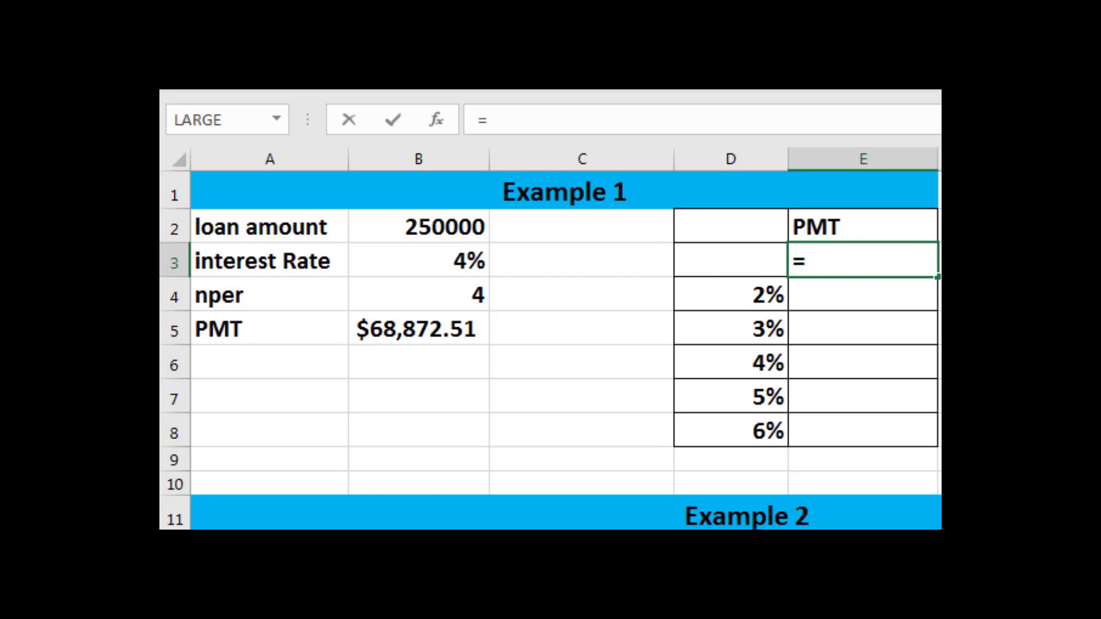
left_click(449, 332)
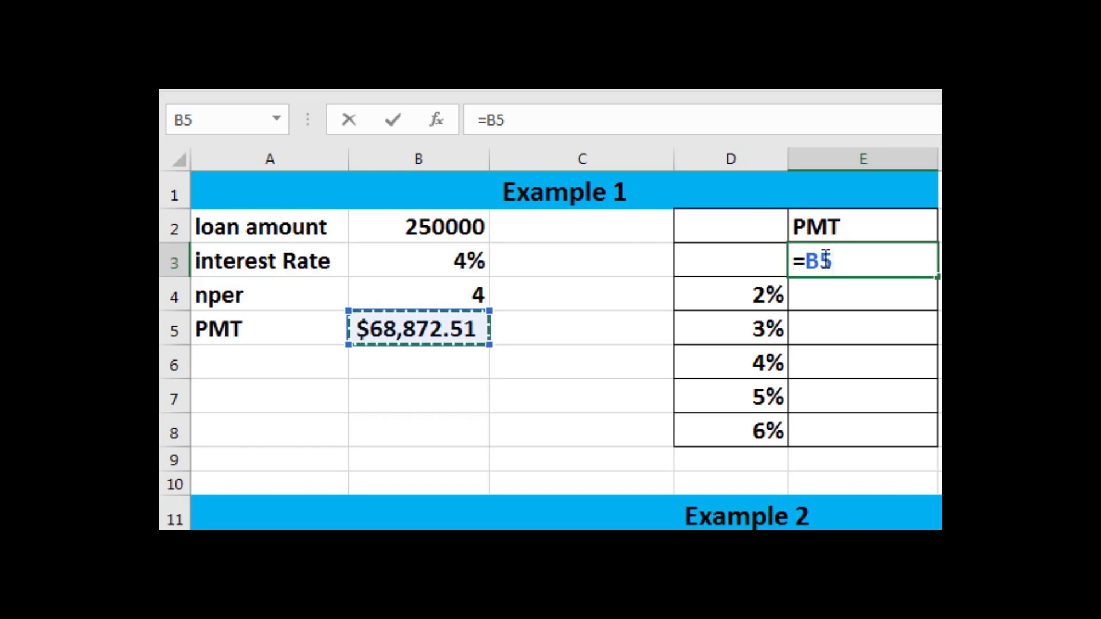
key("Return")
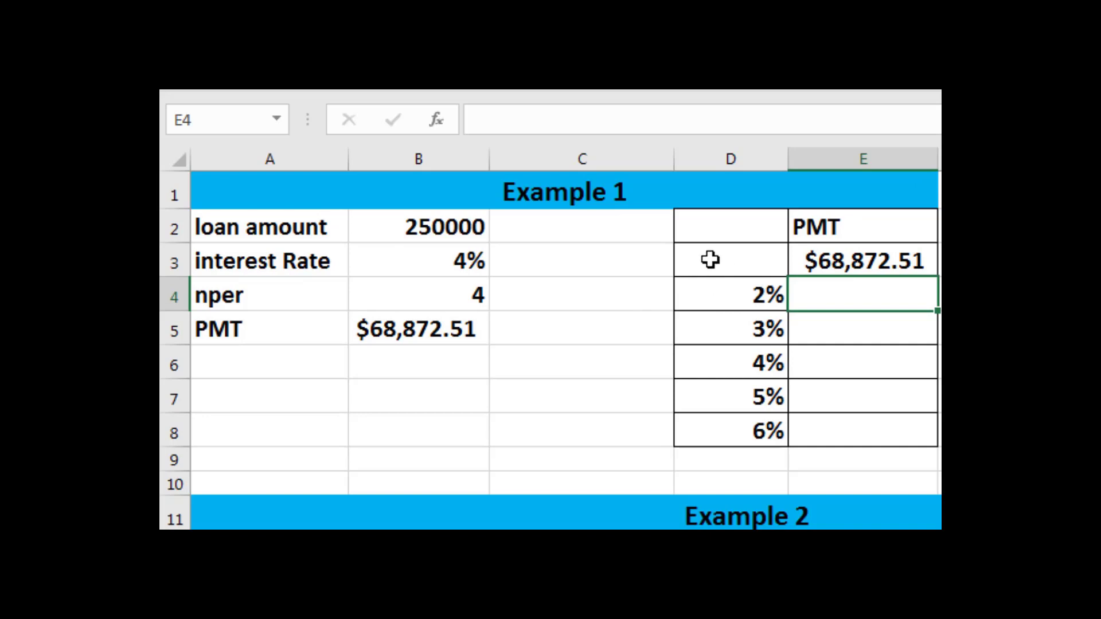
left_click(710, 259)
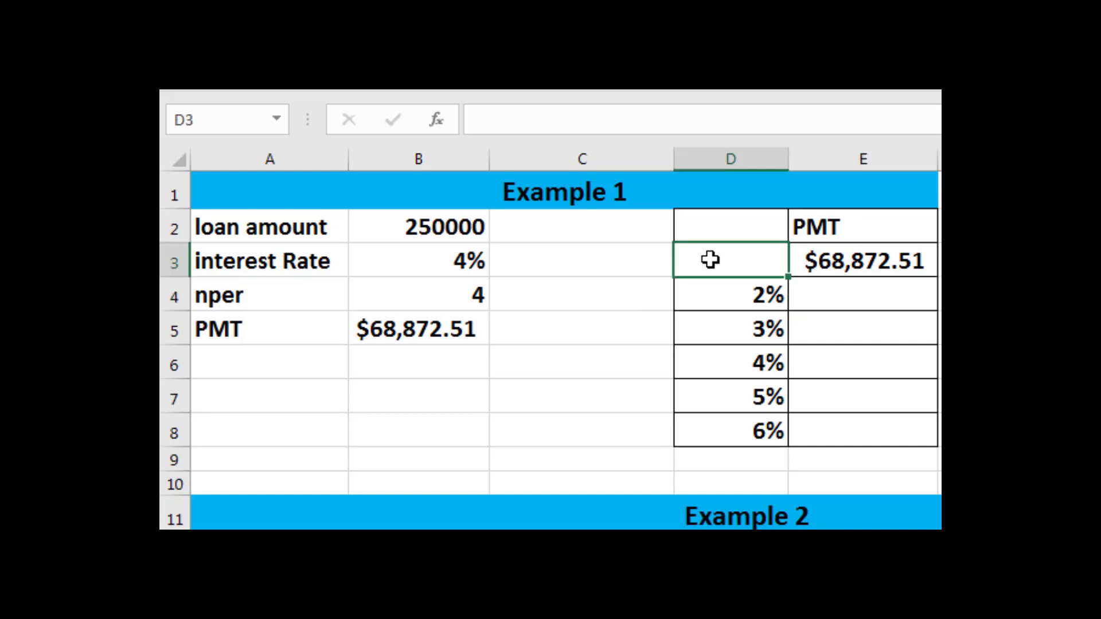
key("shift+Right")
Select D3:E8 and open the What-If Data Table dialog, moving it clear of the table
key("shift+Down")
key("shift+Down")
key("shift+Down")
key("shift+Down")
key("shift+Down")
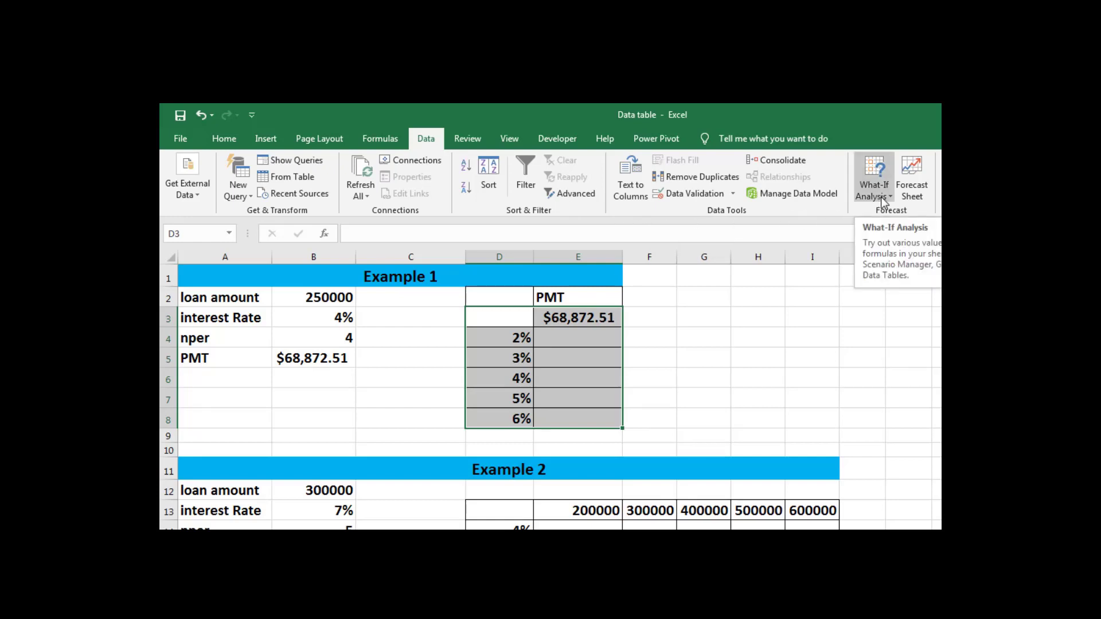
left_click(881, 198)
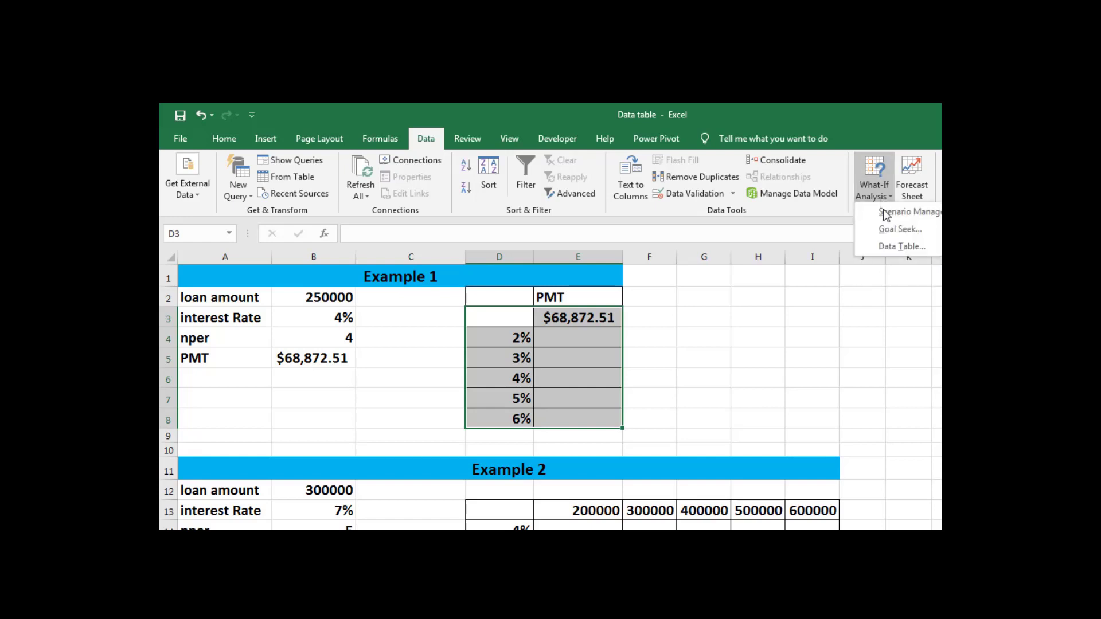
left_click(888, 252)
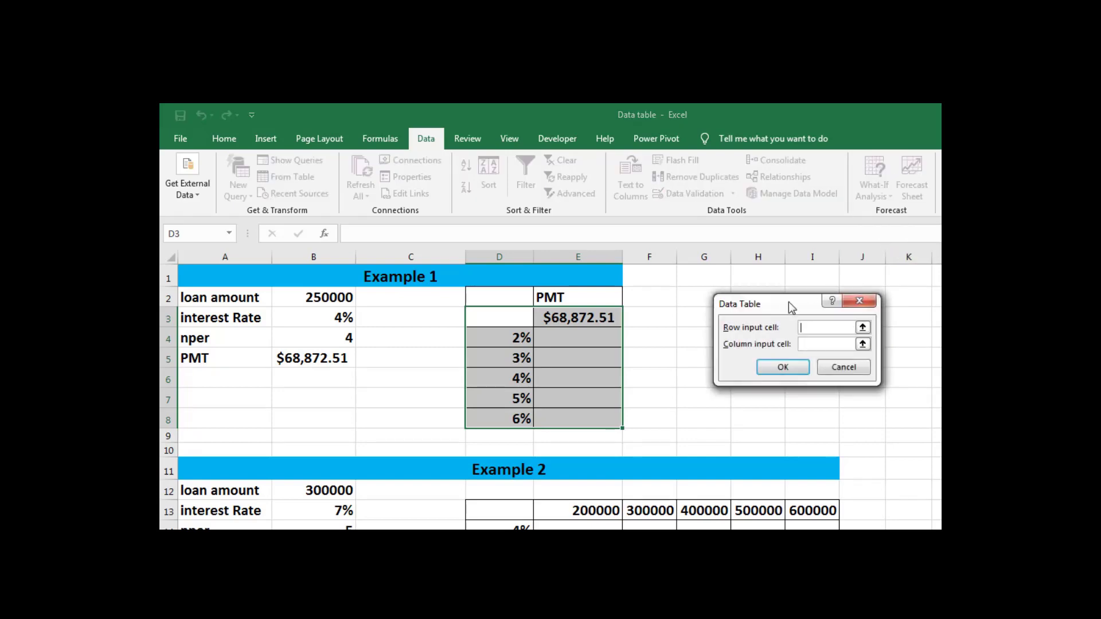
left_click_drag(788, 303, 720, 298)
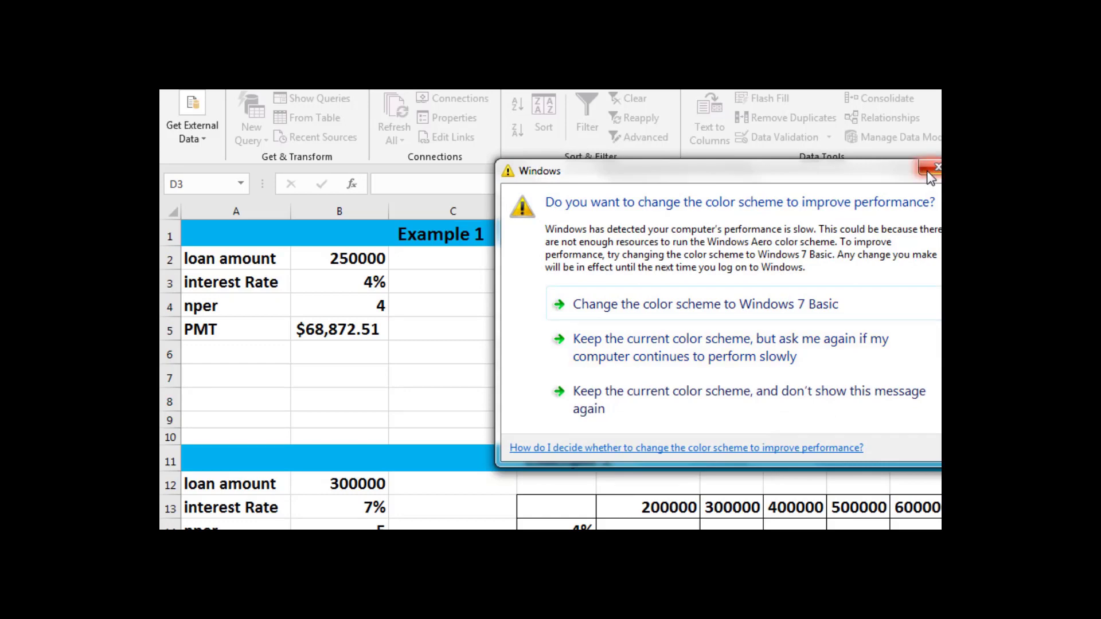
Close the Windows colour-scheme warning covering the Data Table dialog
left_click(929, 170)
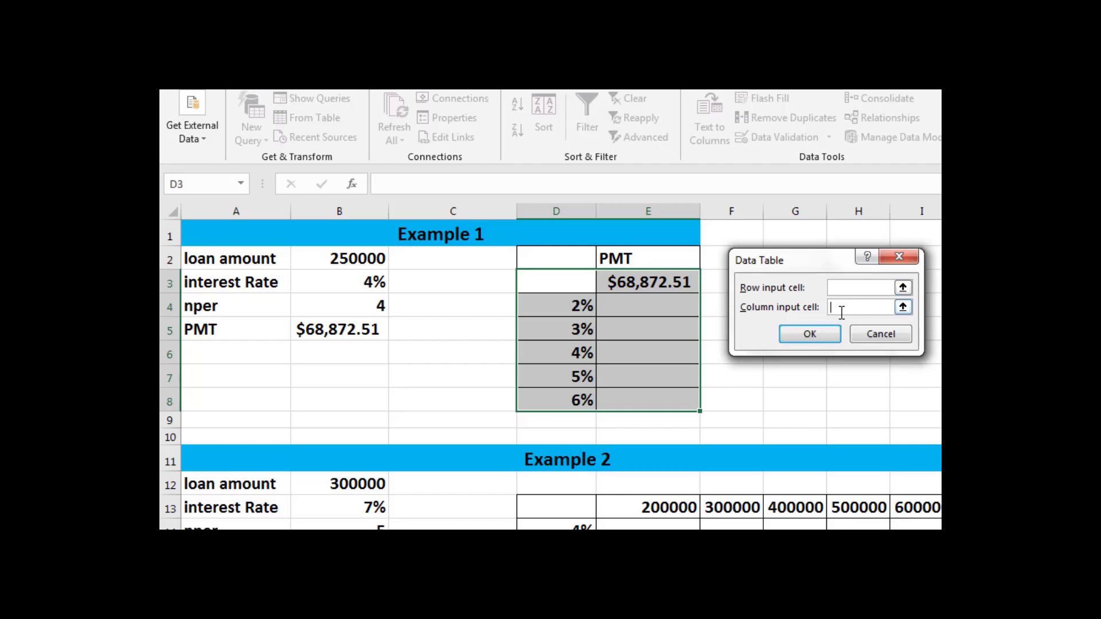
Use $B$3 as the column input cell to fill E4:E8 with payments for 2%–6%
left_click(841, 312)
left_click(347, 283)
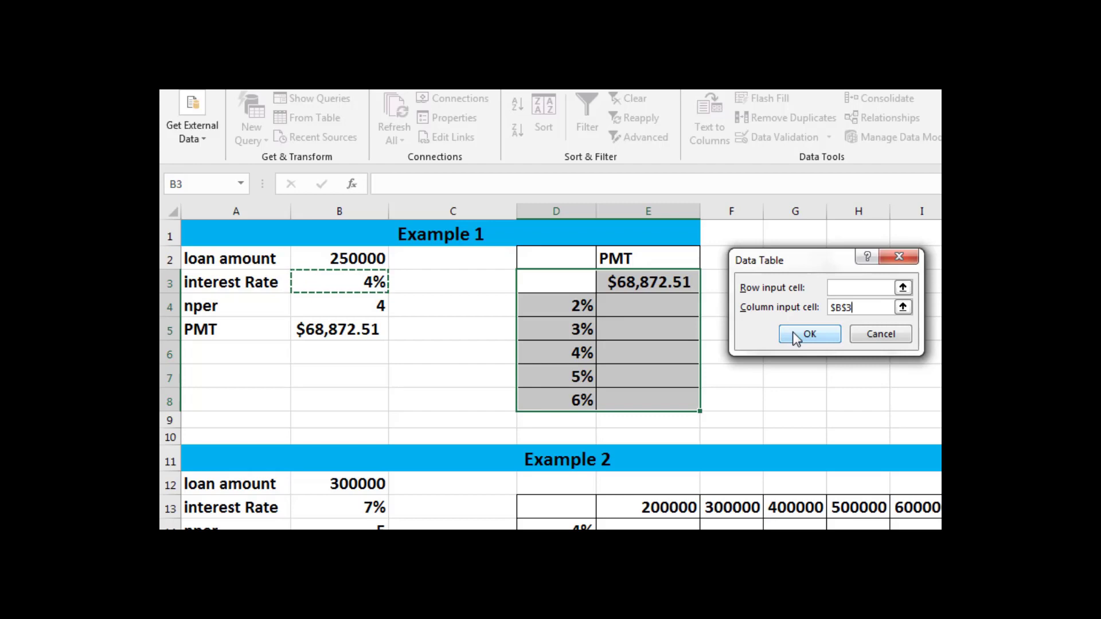
left_click(808, 334)
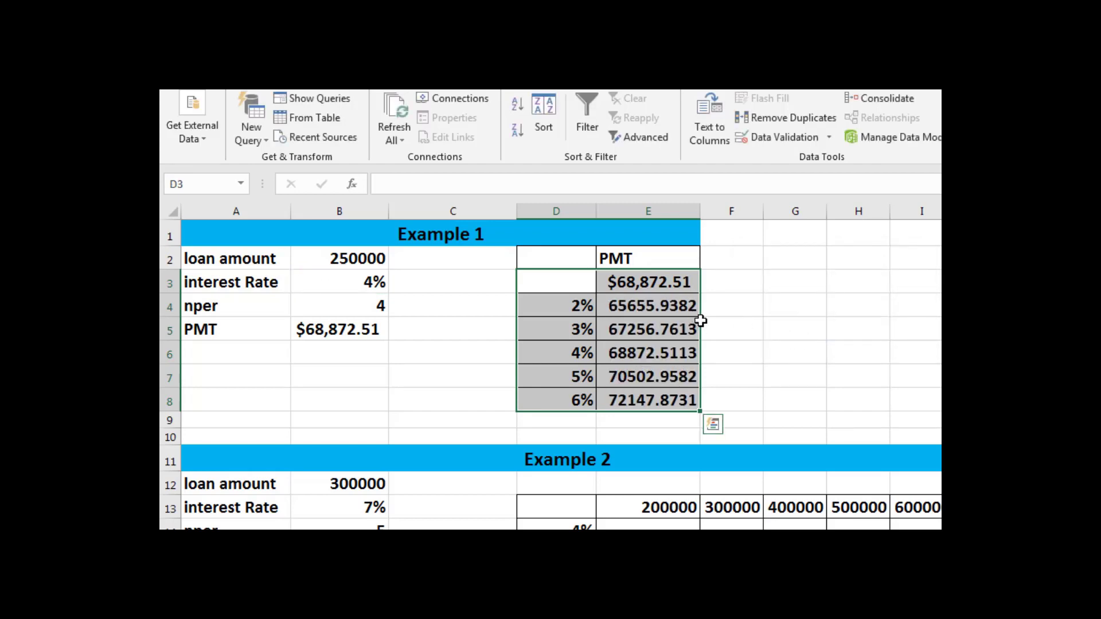
left_click(640, 285)
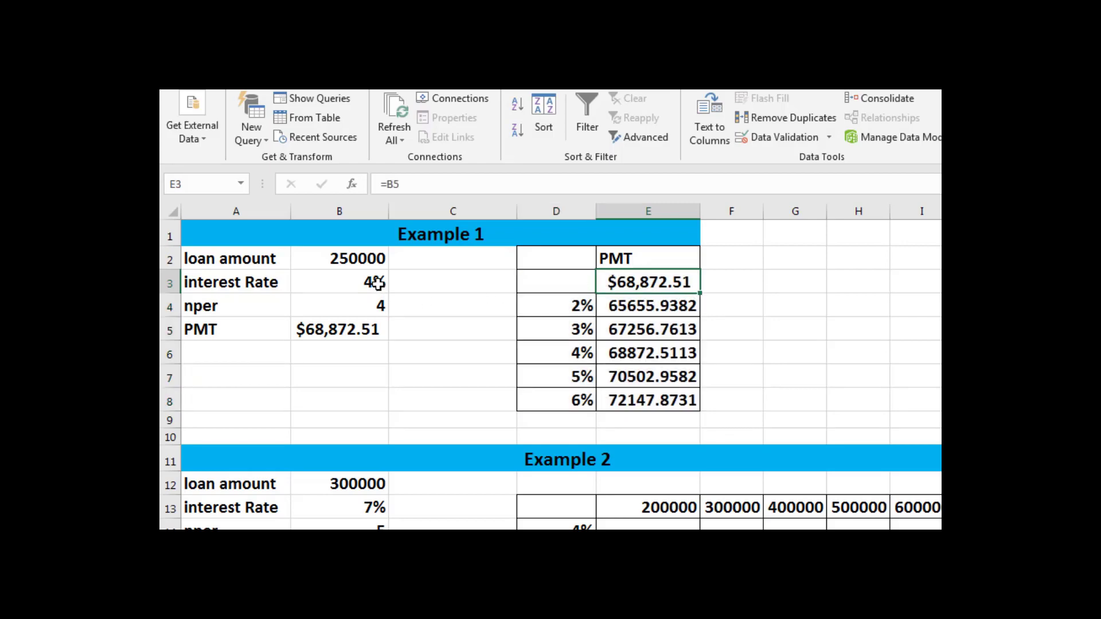
left_click(614, 356)
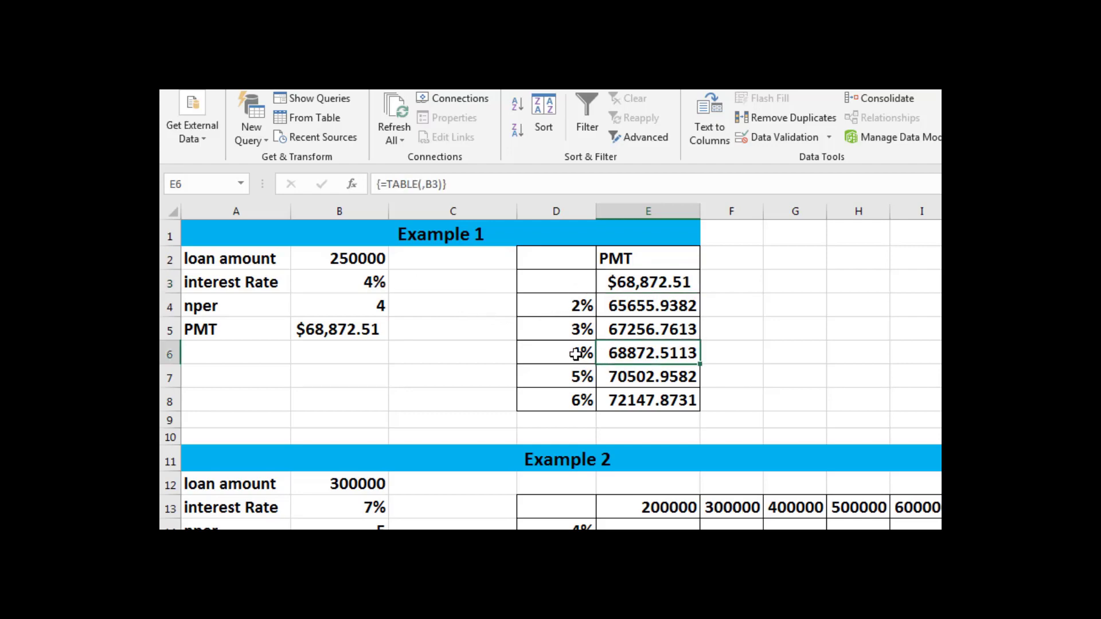
left_click(565, 303)
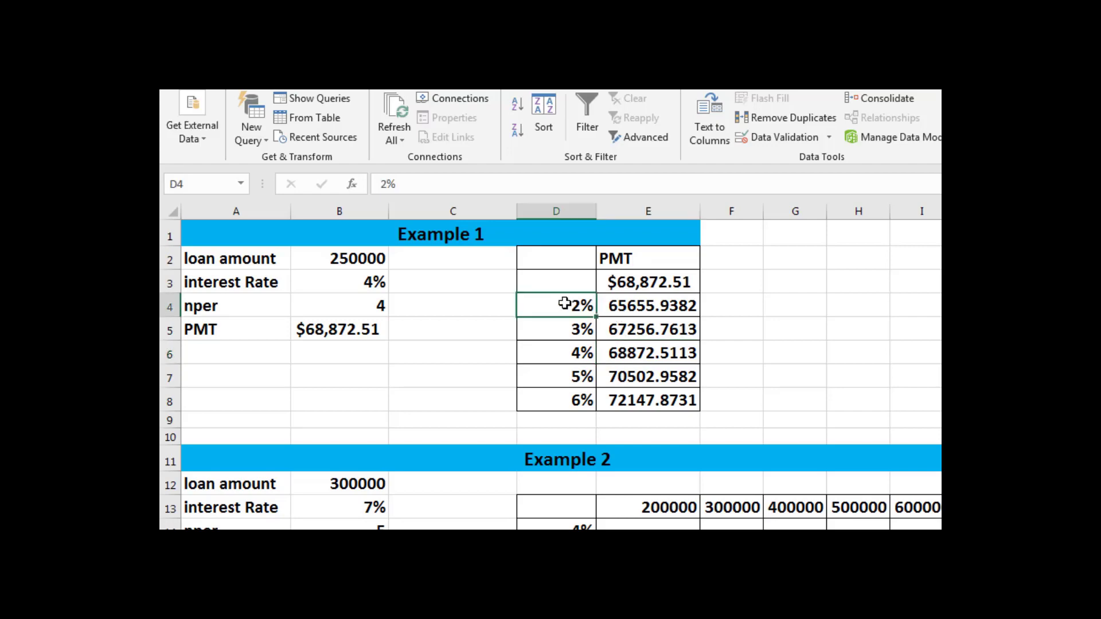
left_click(623, 306)
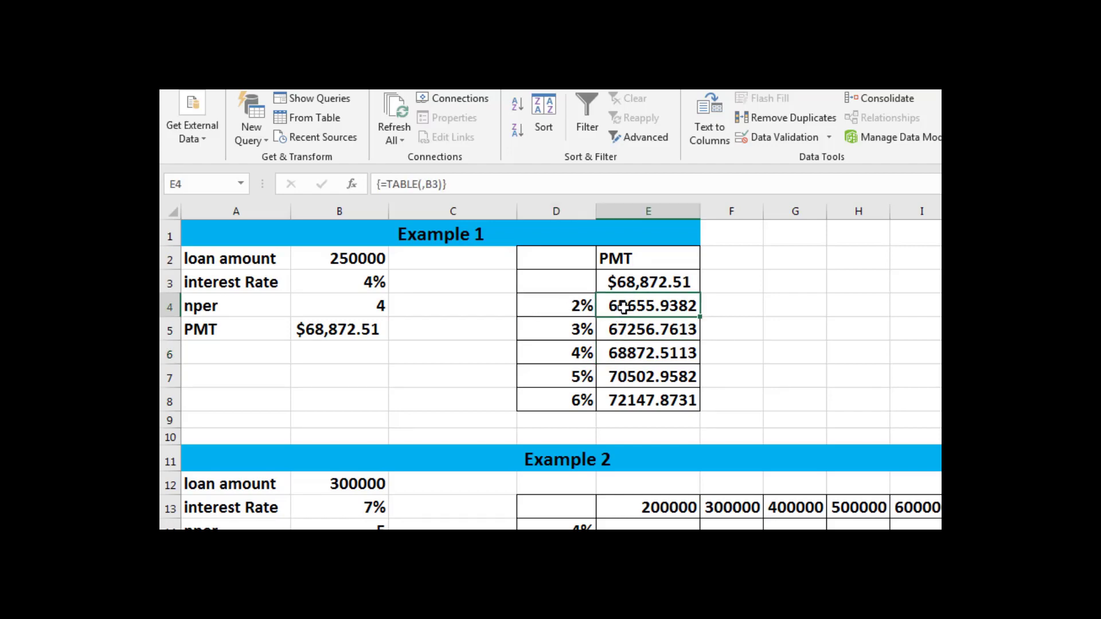
left_click(621, 331)
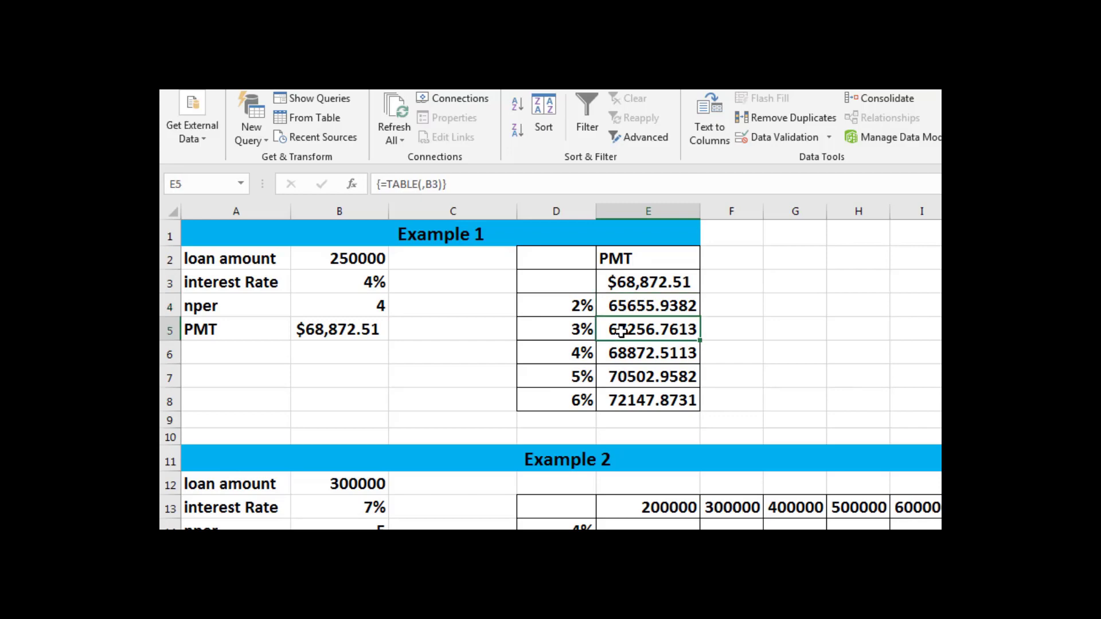
left_click(744, 342)
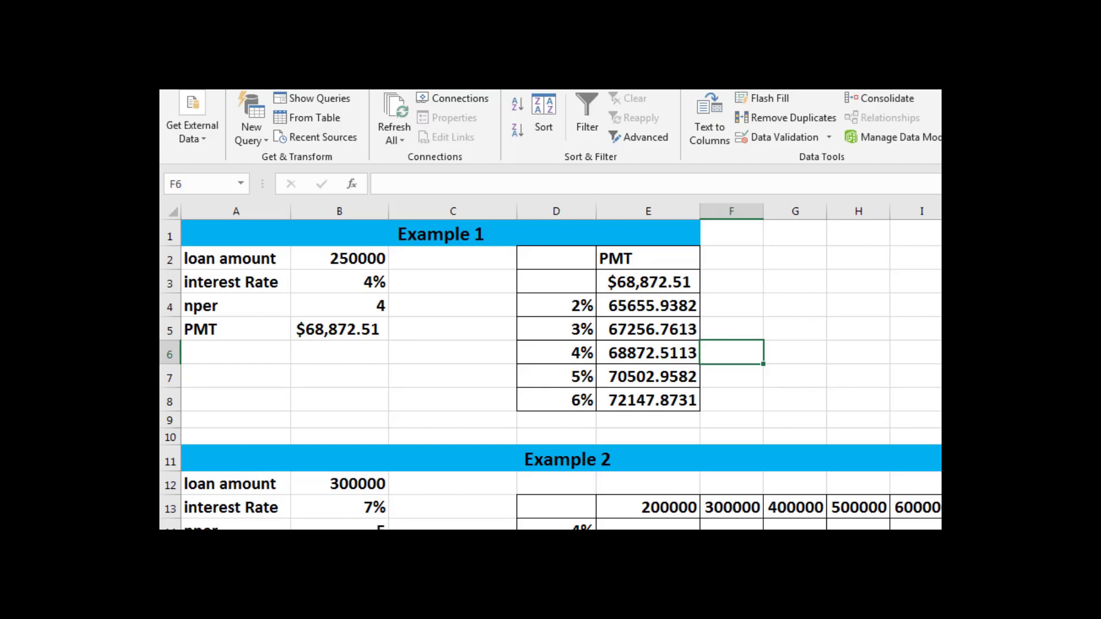
Scroll to Example 2 and review its 300000 loan, 7% rate, 5 periods and empty B15
scroll(551, 373, "down", 1)
scroll(550, 373, "down", 1)
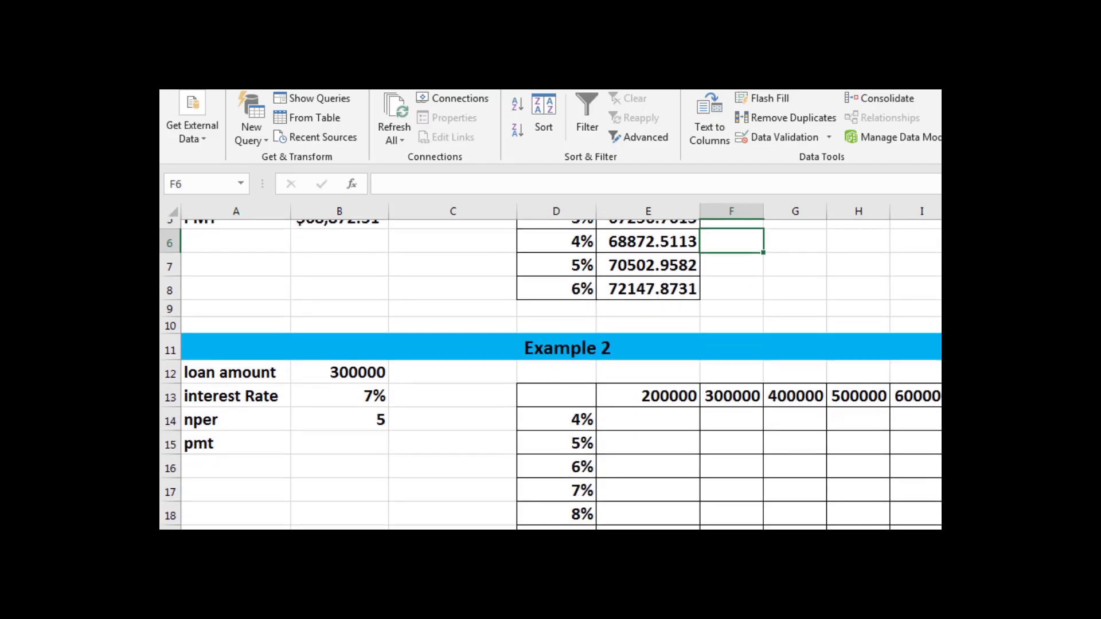
scroll(550, 372, "down", 1)
scroll(550, 373, "down", 1)
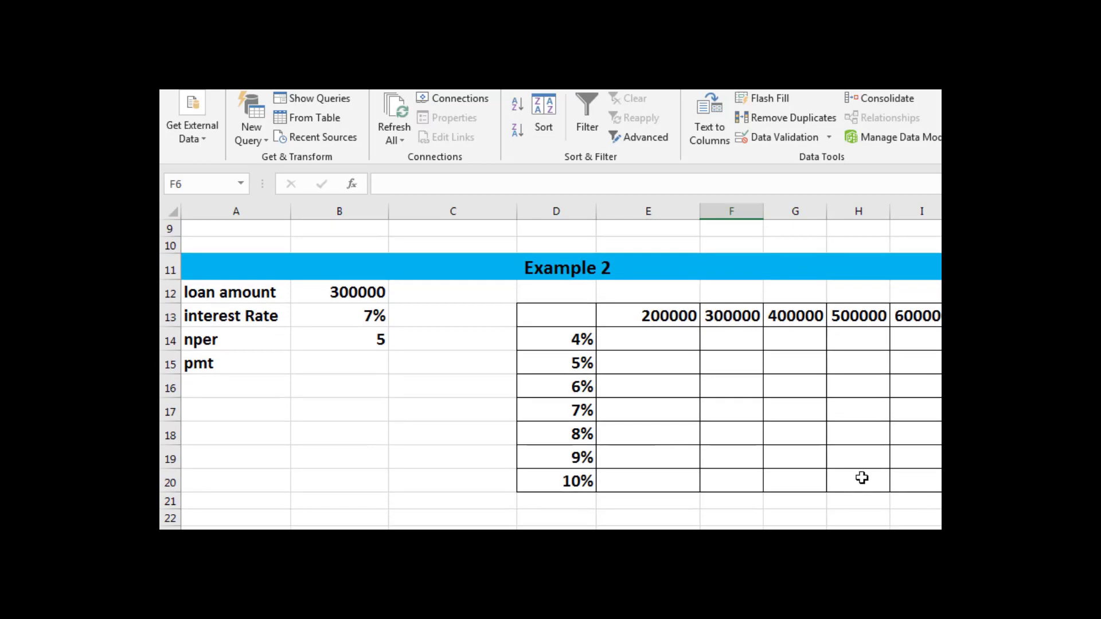
left_click(348, 363)
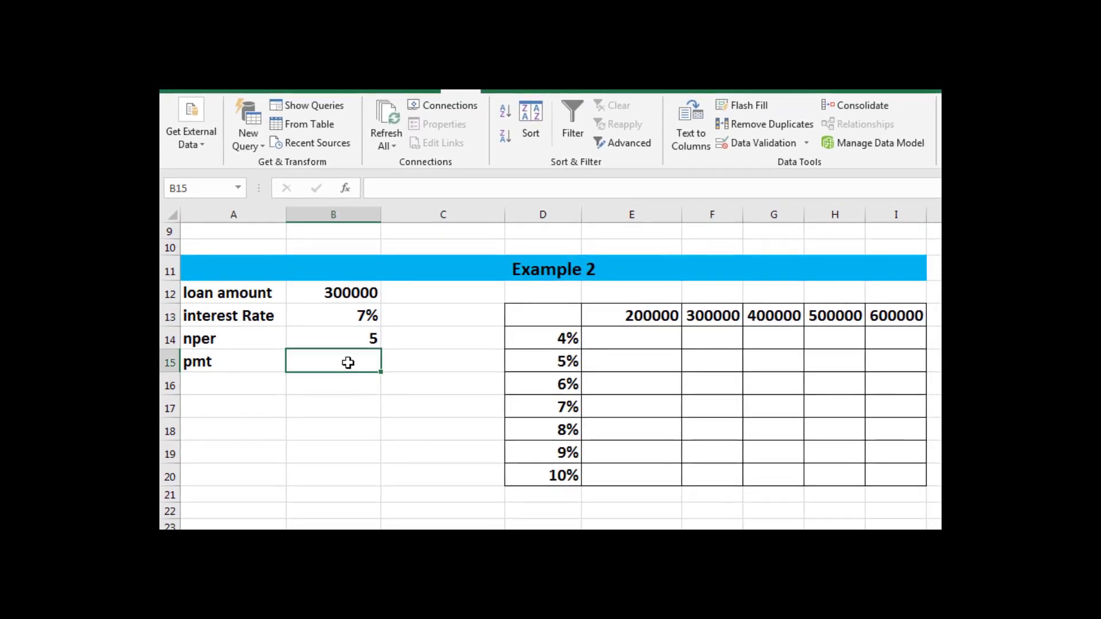
left_click(335, 296)
left_click(333, 309)
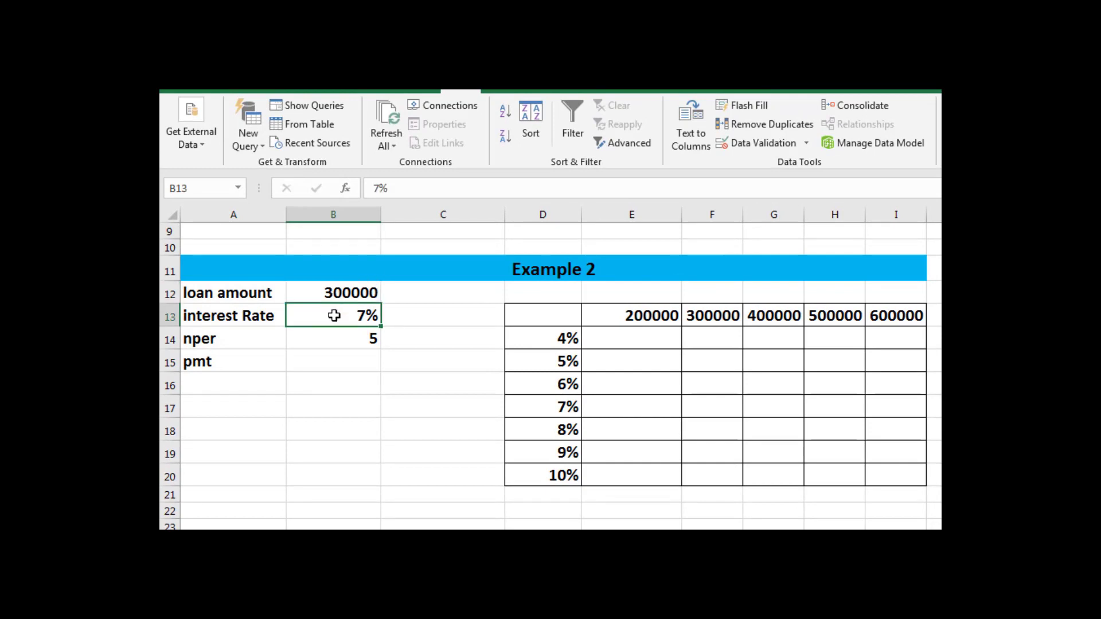
left_click(332, 335)
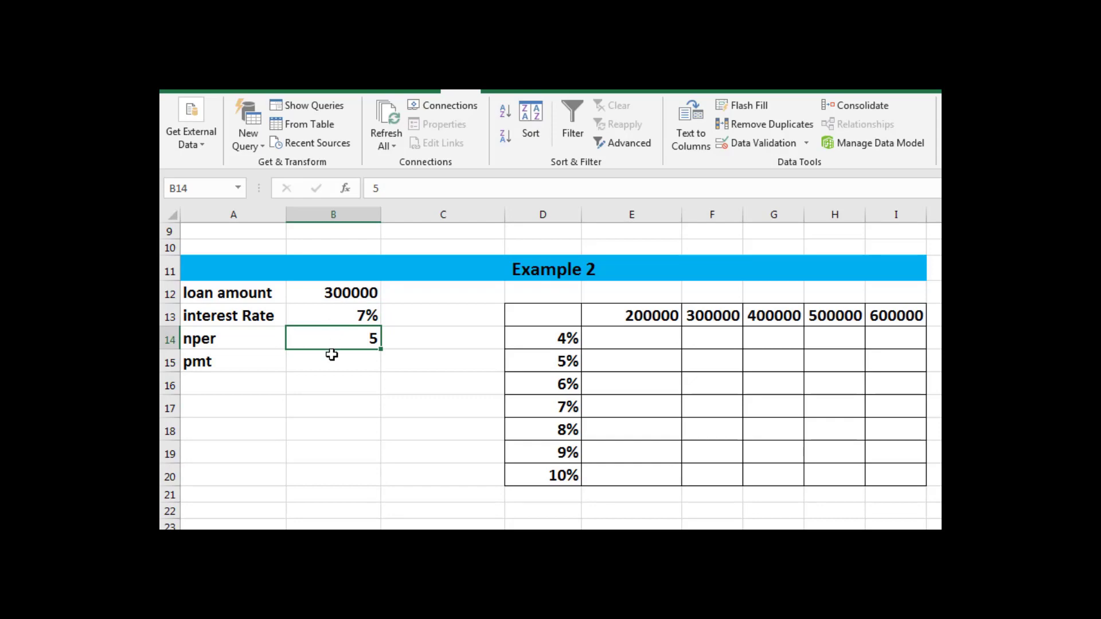
left_click(332, 355)
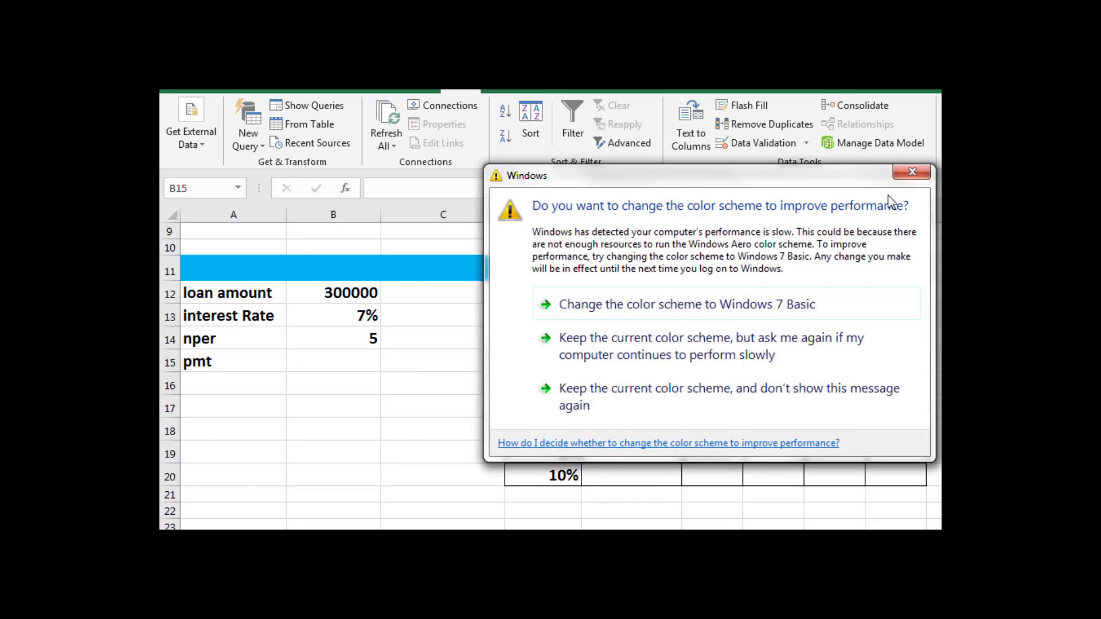
left_click(912, 172)
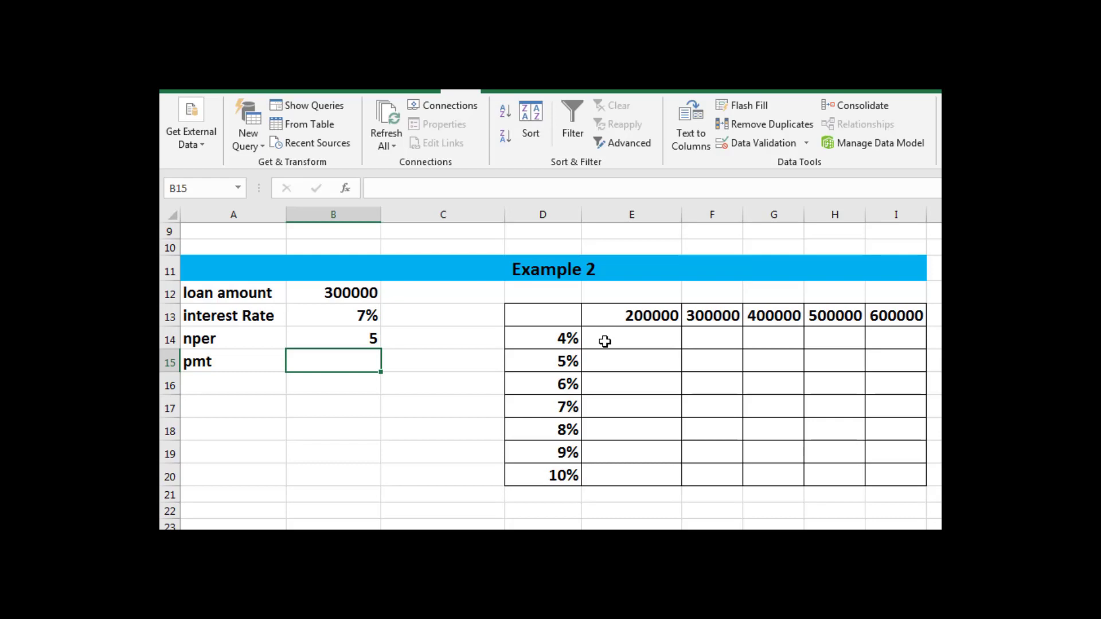
left_click(364, 399)
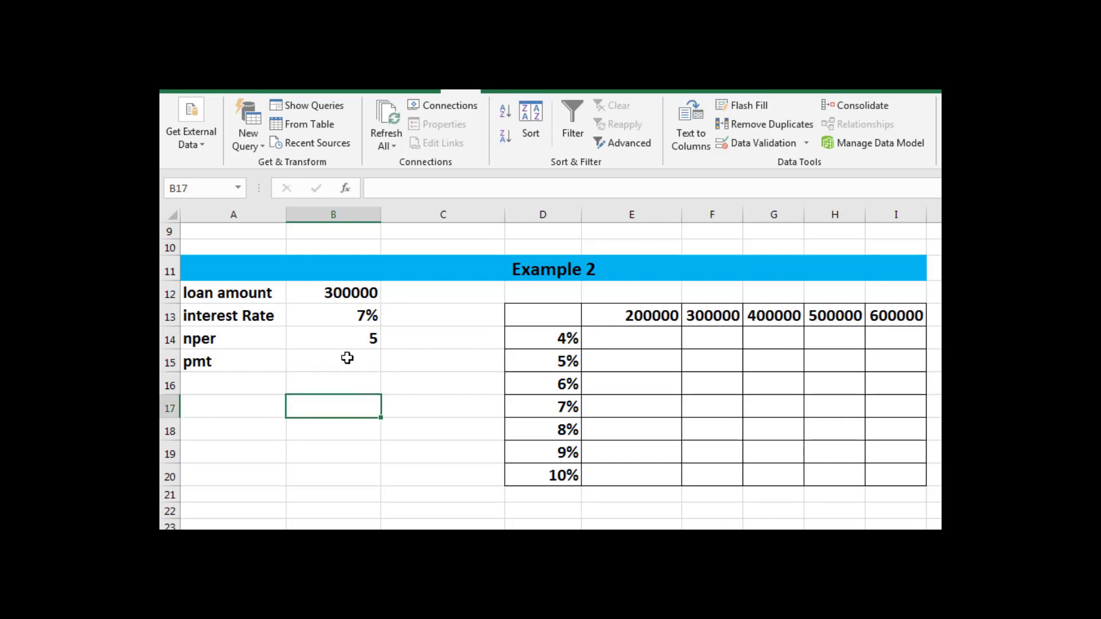
Enter =PMT(B13,B14,-B12,,0) in B15 to get the $73,167.21 payment
left_click(347, 359)
type("=")
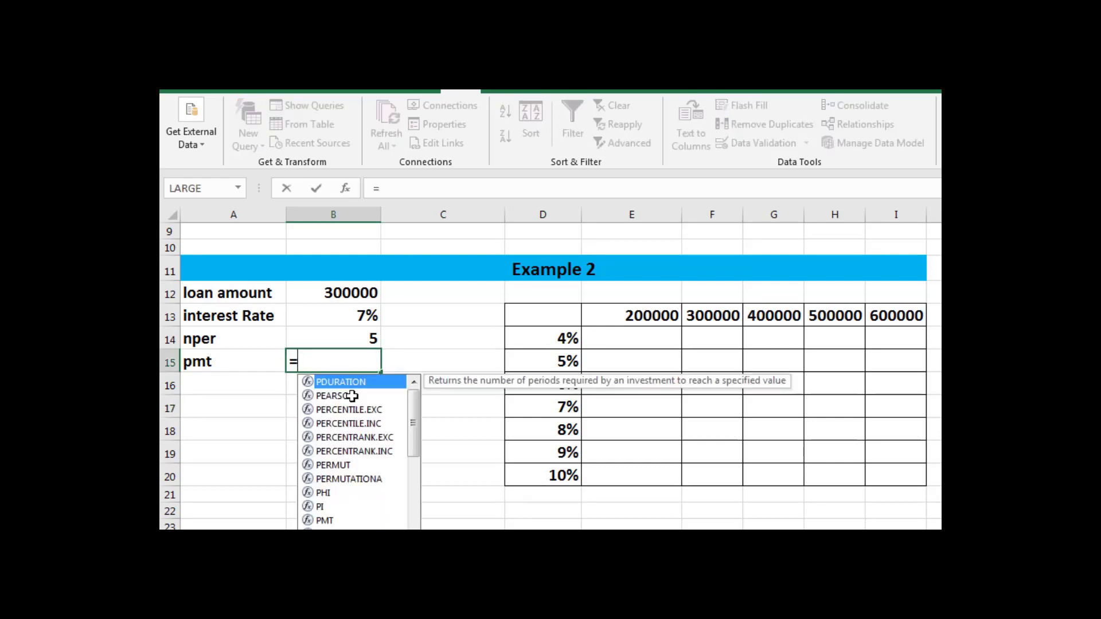
type("pmt")
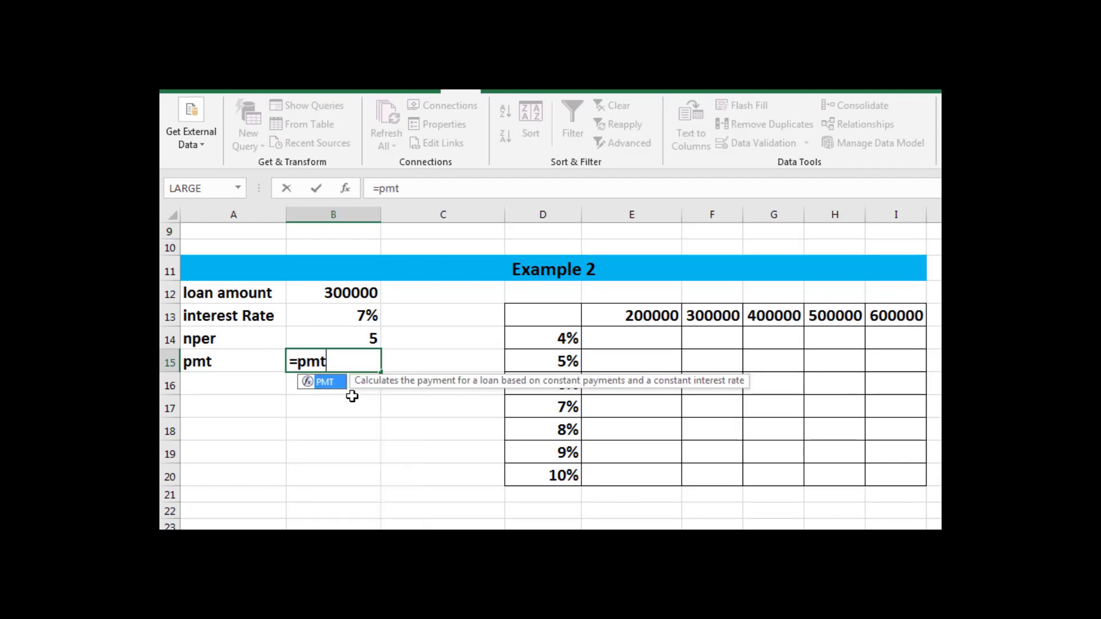
type("(")
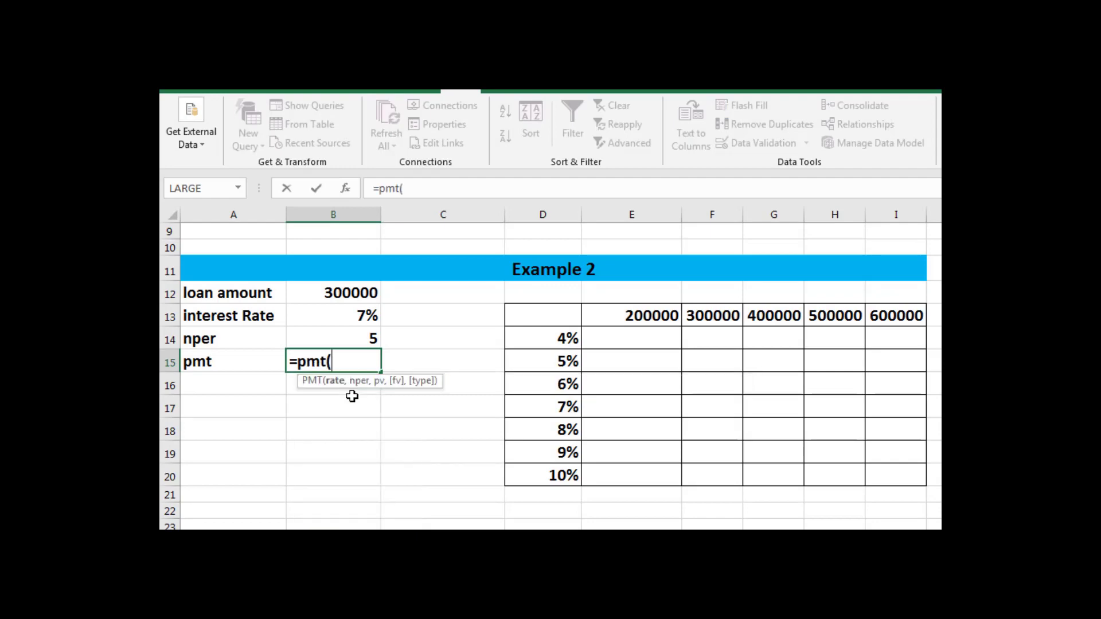
left_click(344, 319)
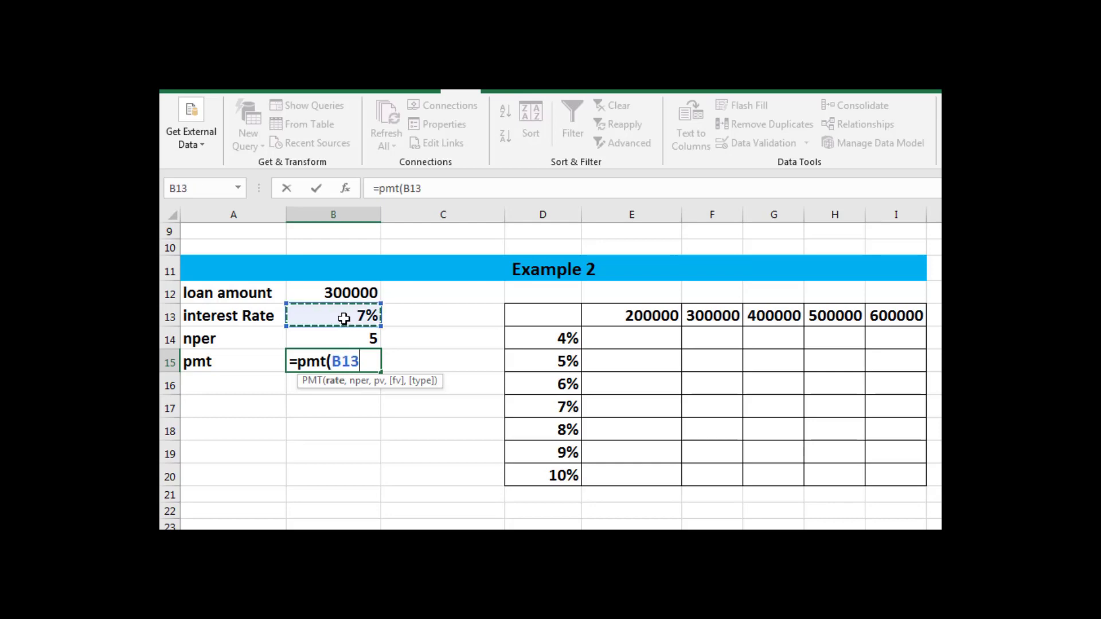
type(",")
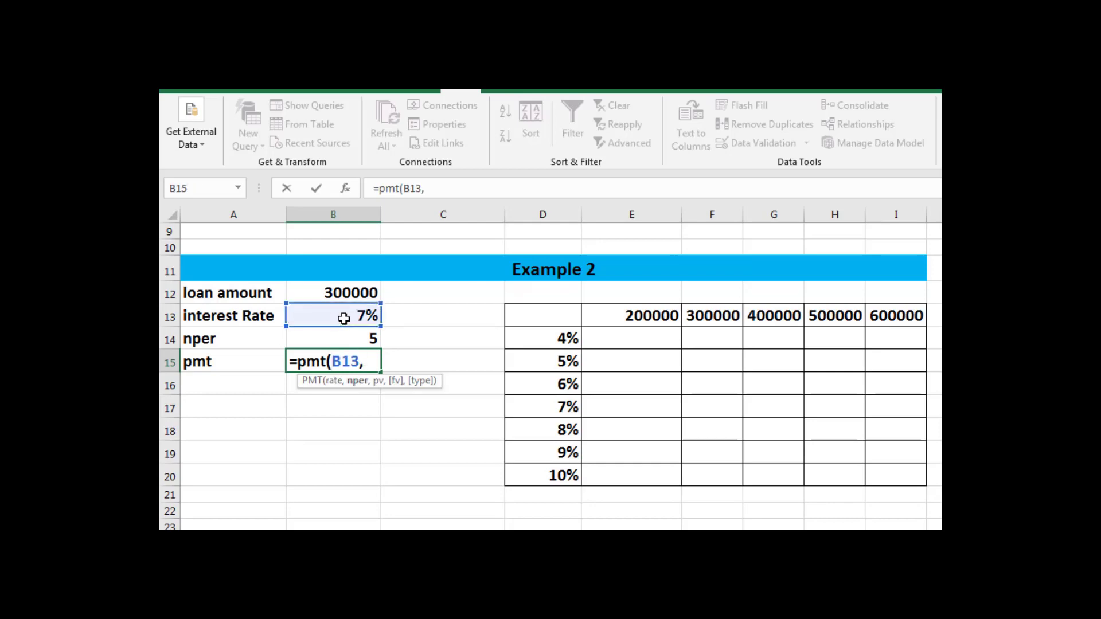
left_click(340, 339)
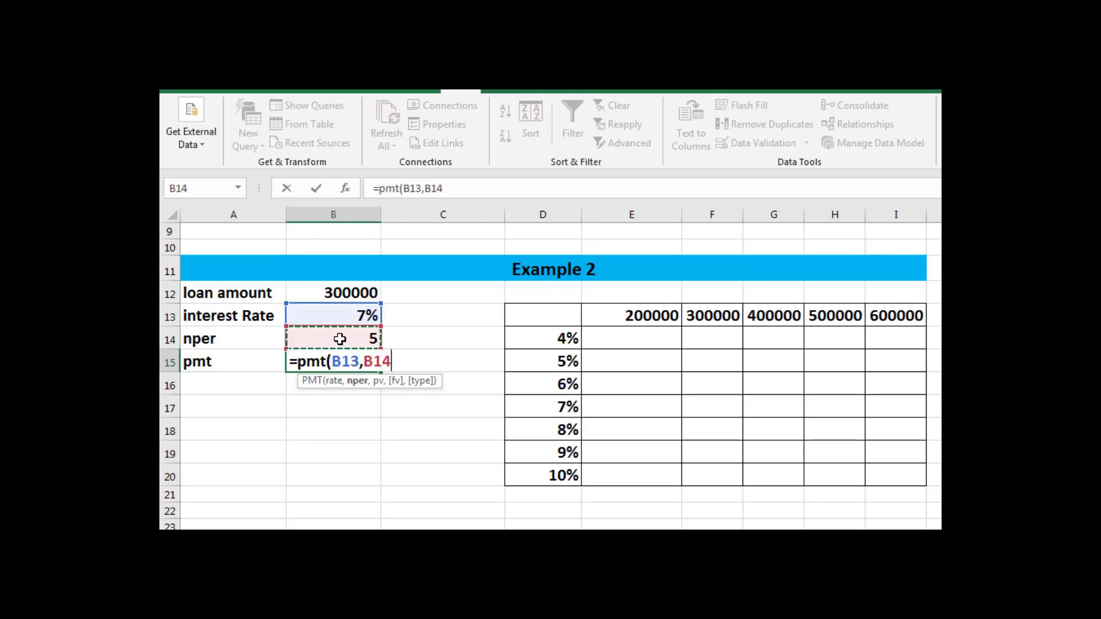
type(",")
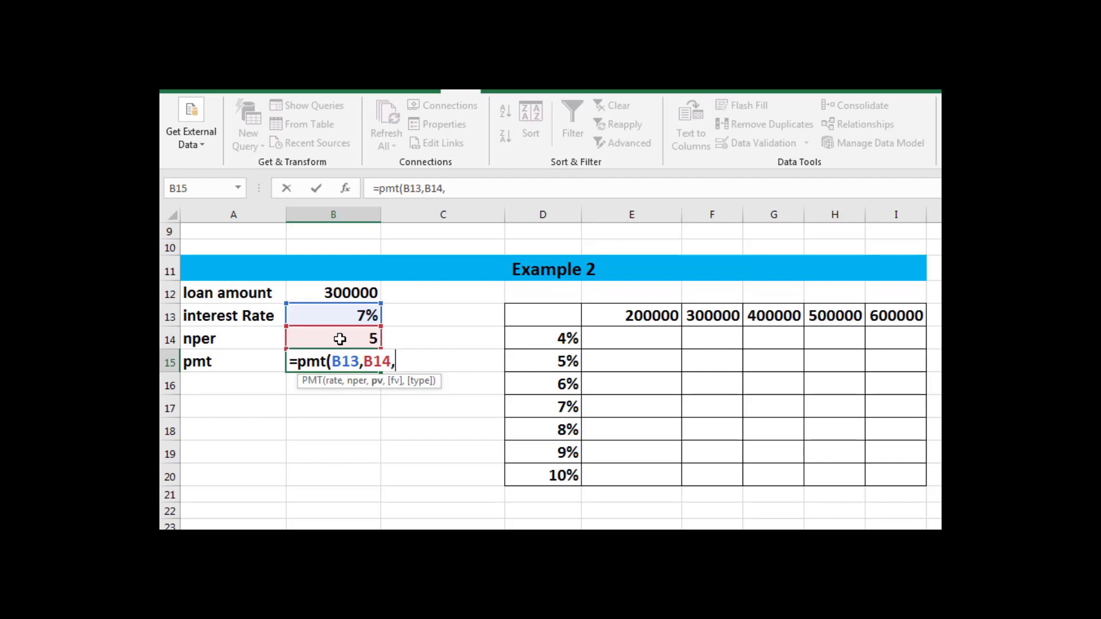
type("-")
left_click(337, 293)
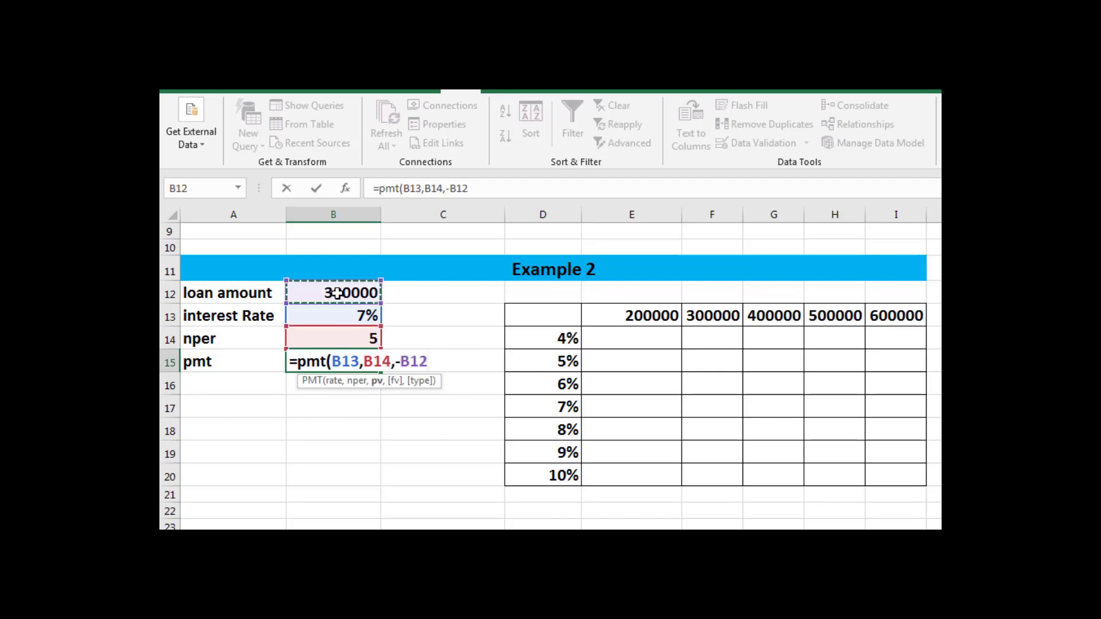
type(",,")
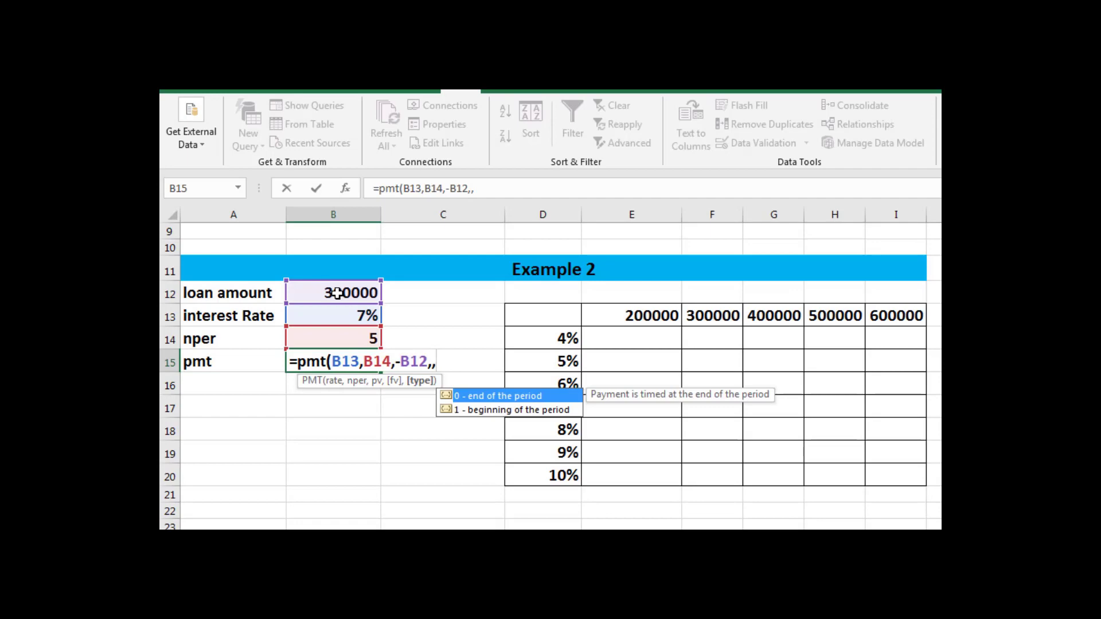
type("0")
type(")")
key("Return")
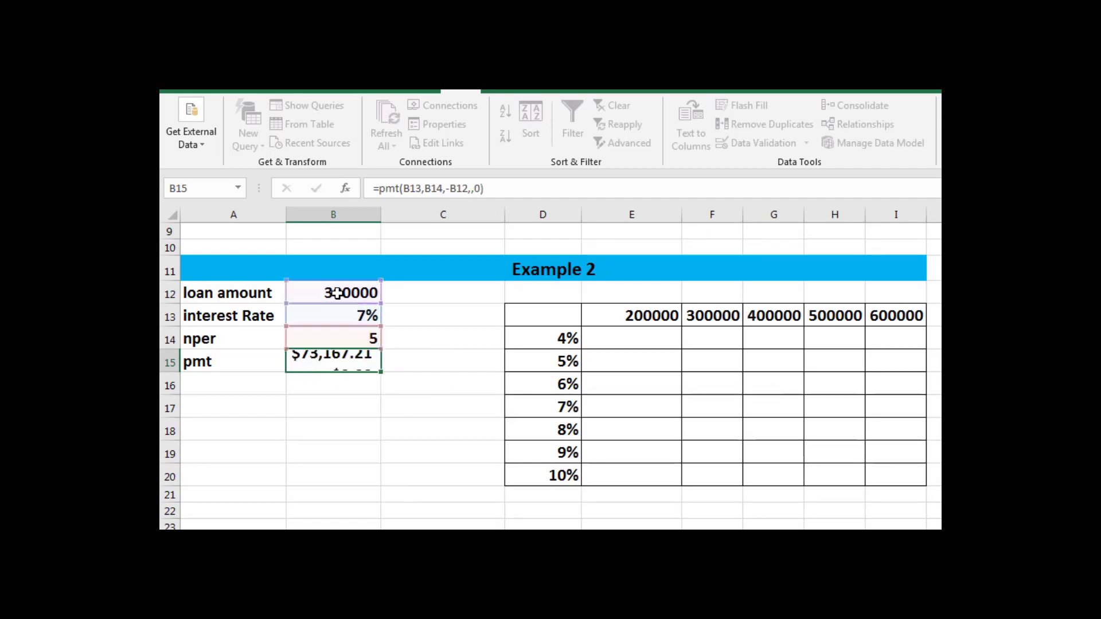
left_click(309, 359)
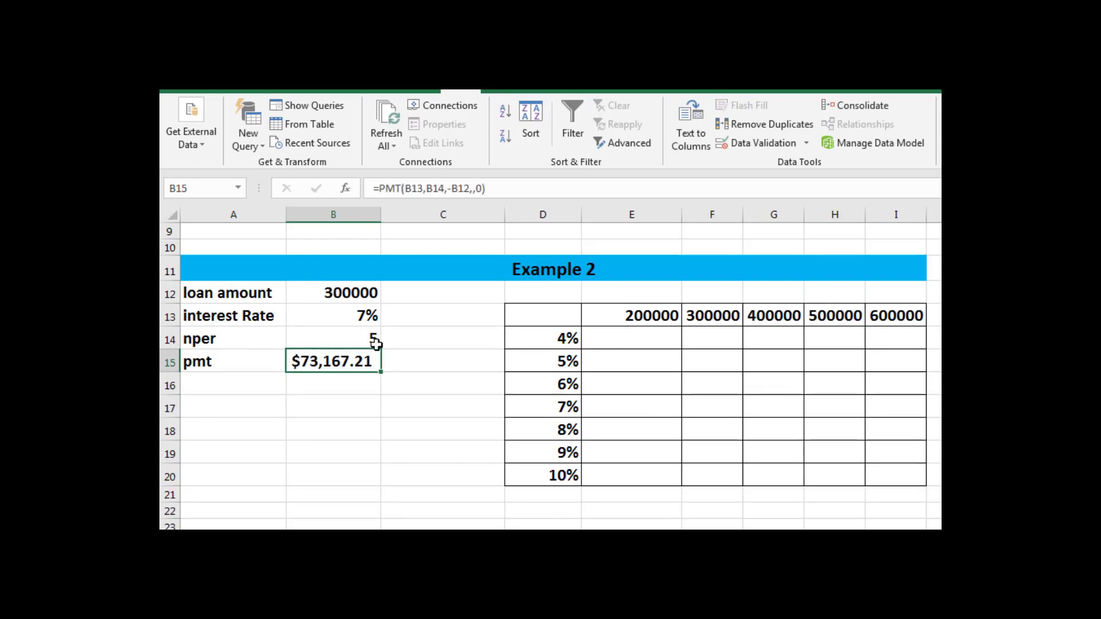
Link D13 to the B15 payment and widen column D to show $73,167.21
left_click(518, 312)
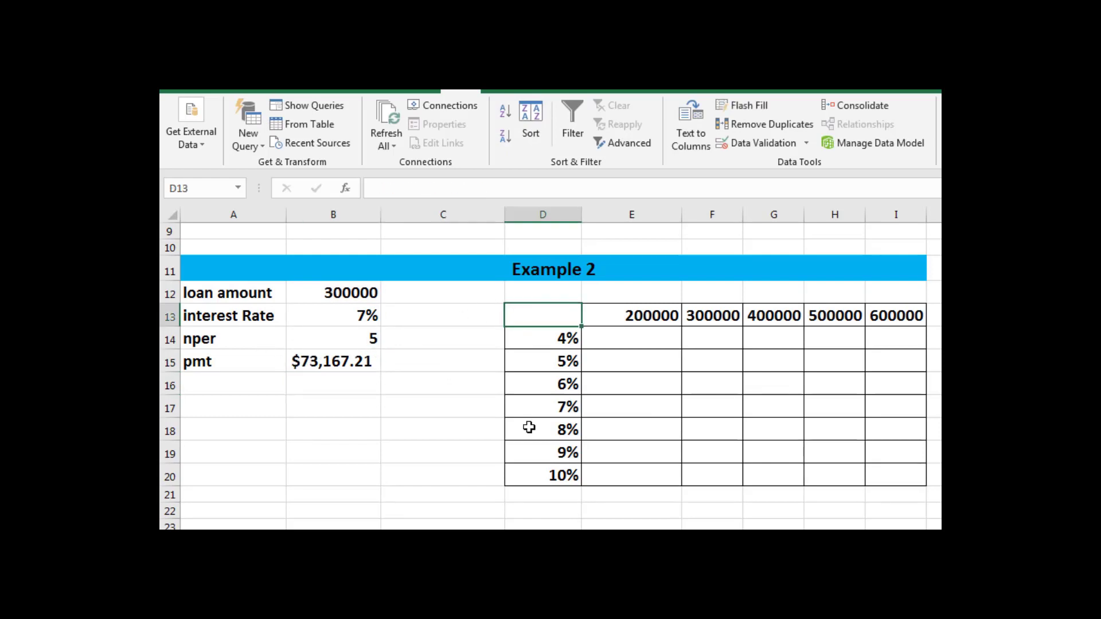
type("=")
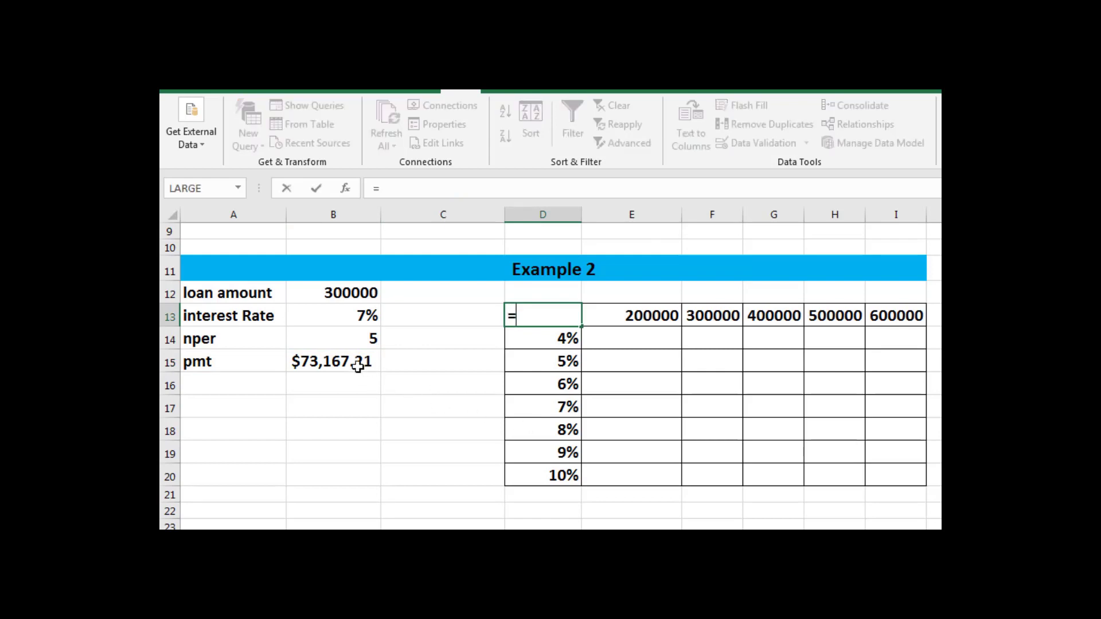
left_click(356, 362)
key("Return")
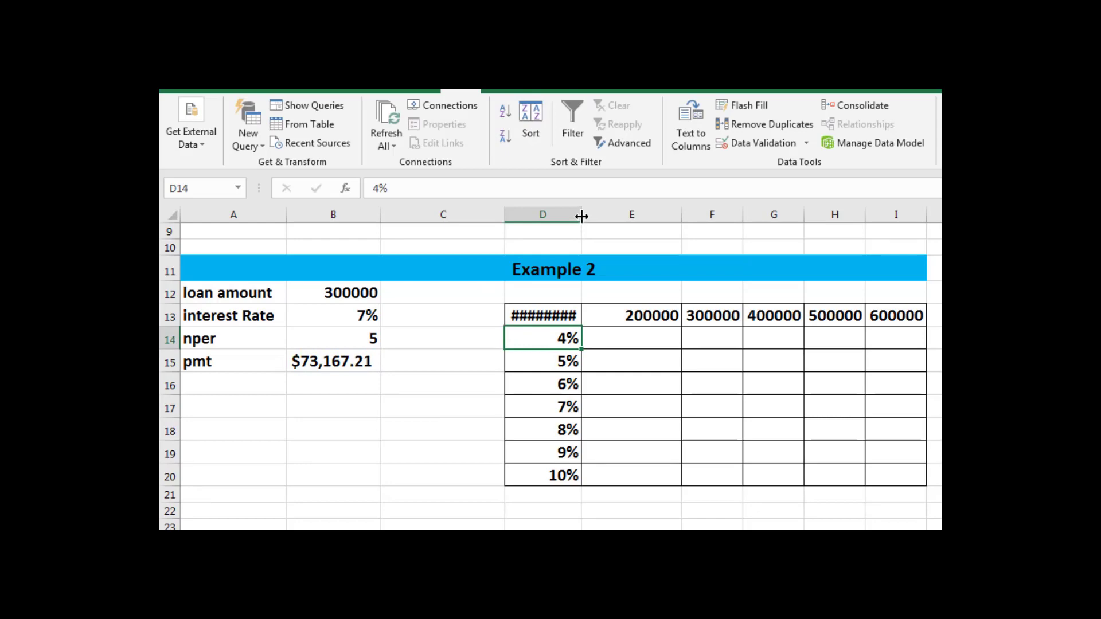
left_click_drag(582, 216, 601, 217)
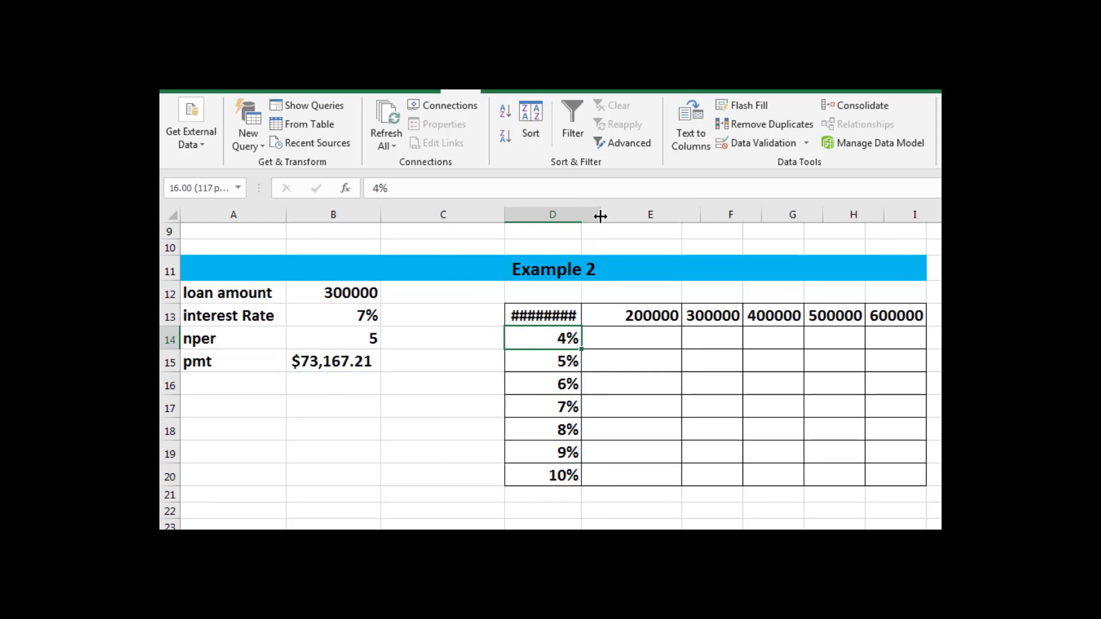
Select the rate-by-amount table range D13:I20
left_click(561, 318)
key("shift+Right")
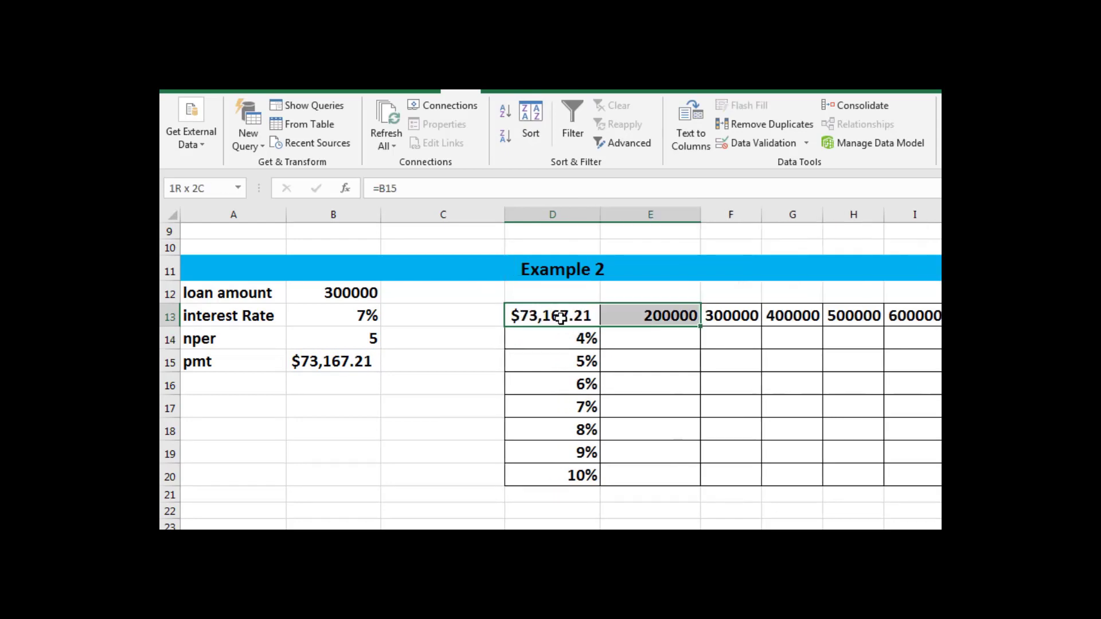
key("shift+Right")
key("shift+Right")
key("shift+Right")
key("shift+Down")
key("shift+Down")
key("shift+Down")
key("shift+Down")
key("shift+Down")
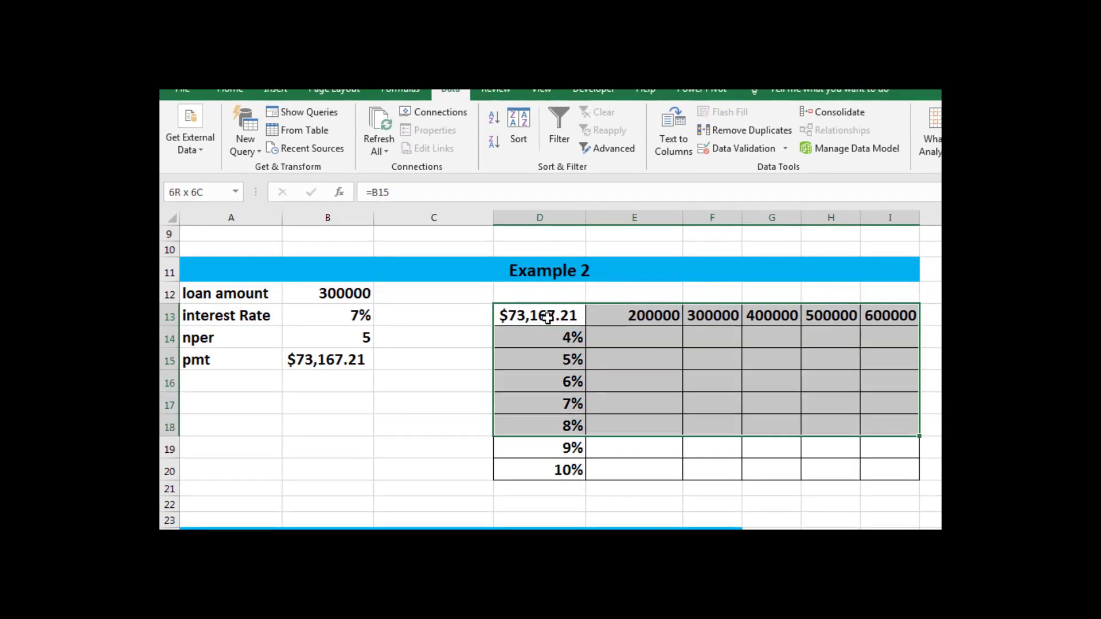
key("shift+Down")
key("shift+Down")
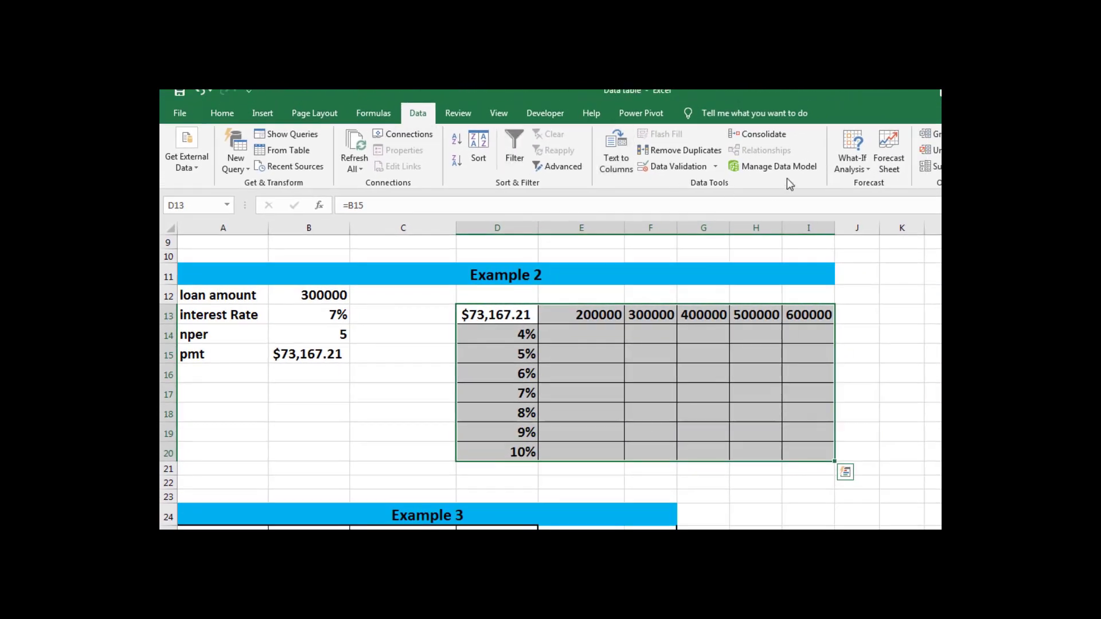
Create a Data Table with row input $B$12 and column input $B$13
left_click(852, 169)
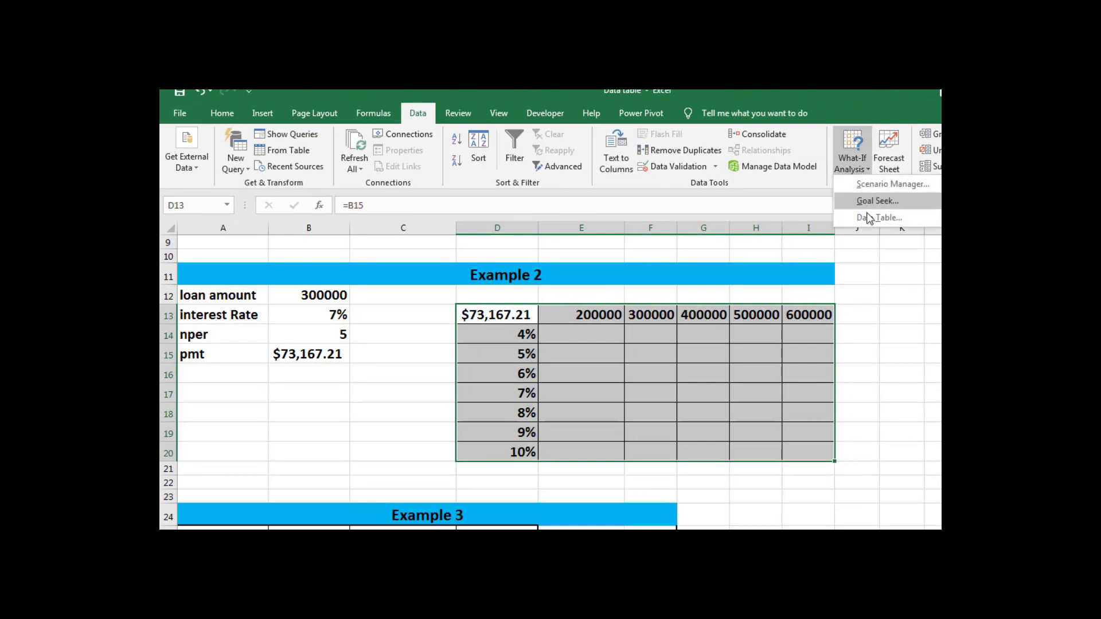
left_click(870, 219)
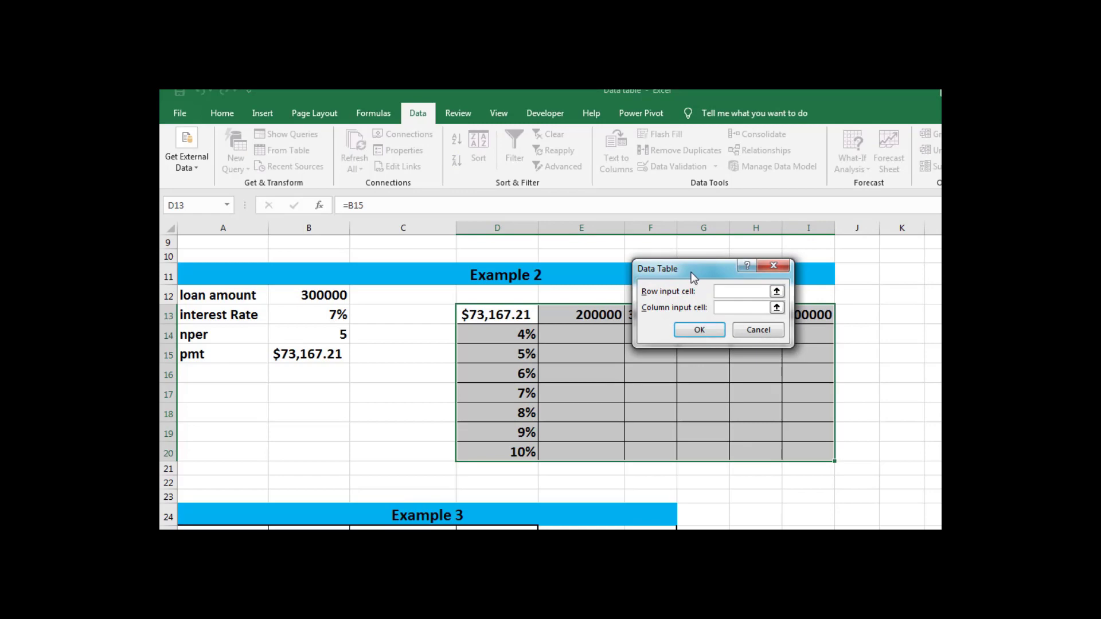
mouse_move(692, 278)
left_mouse_down()
mouse_move(471, 324)
mouse_move(371, 386)
mouse_move(347, 389)
left_mouse_up()
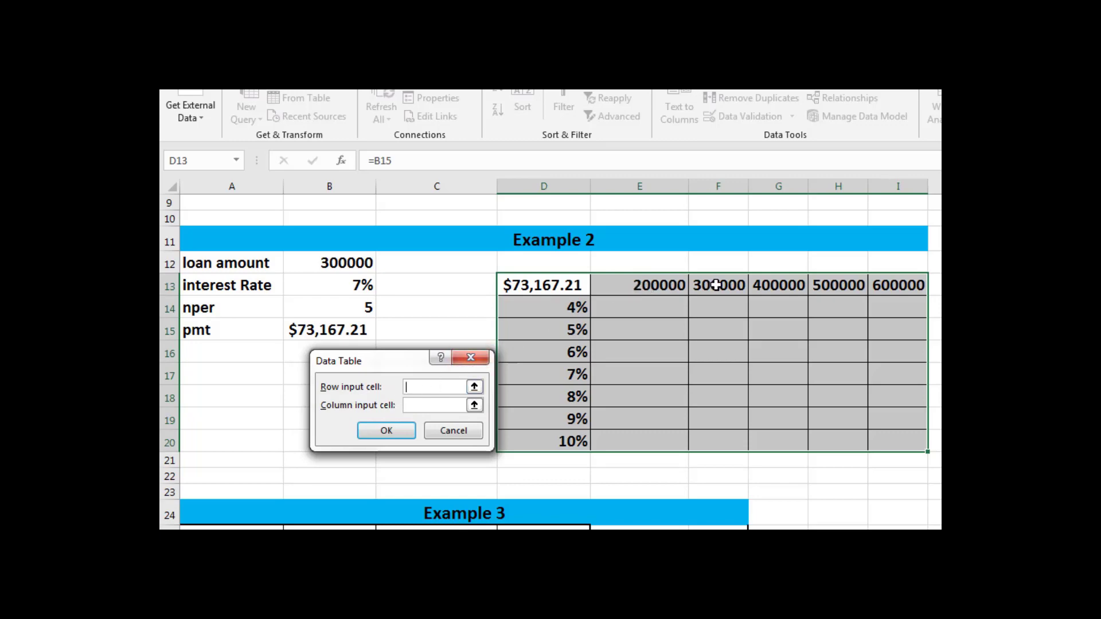
left_click(343, 263)
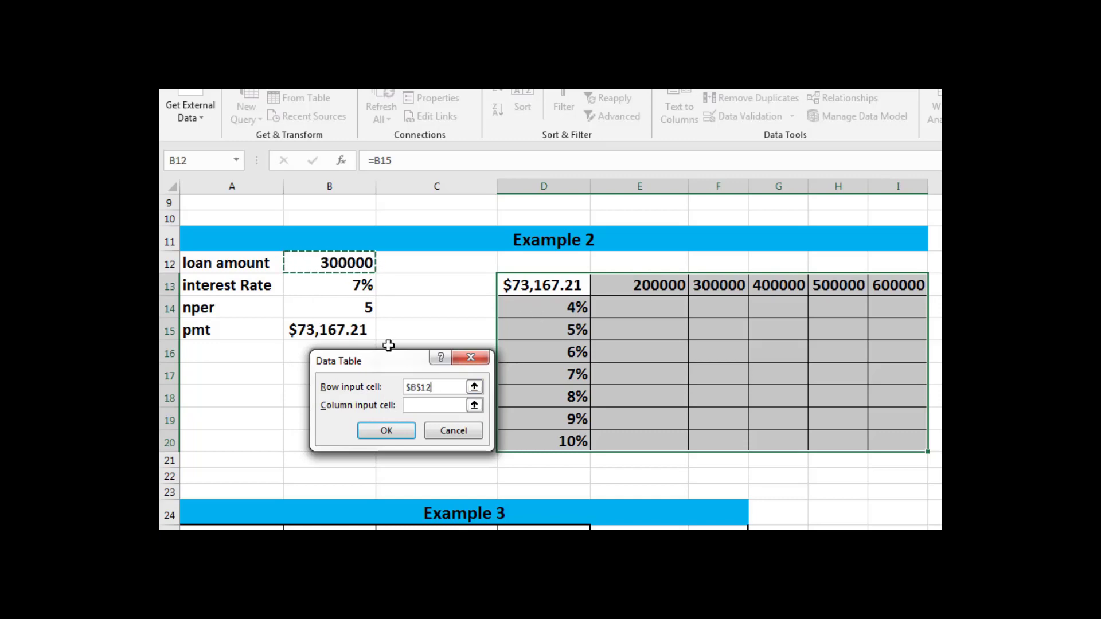
left_click(411, 405)
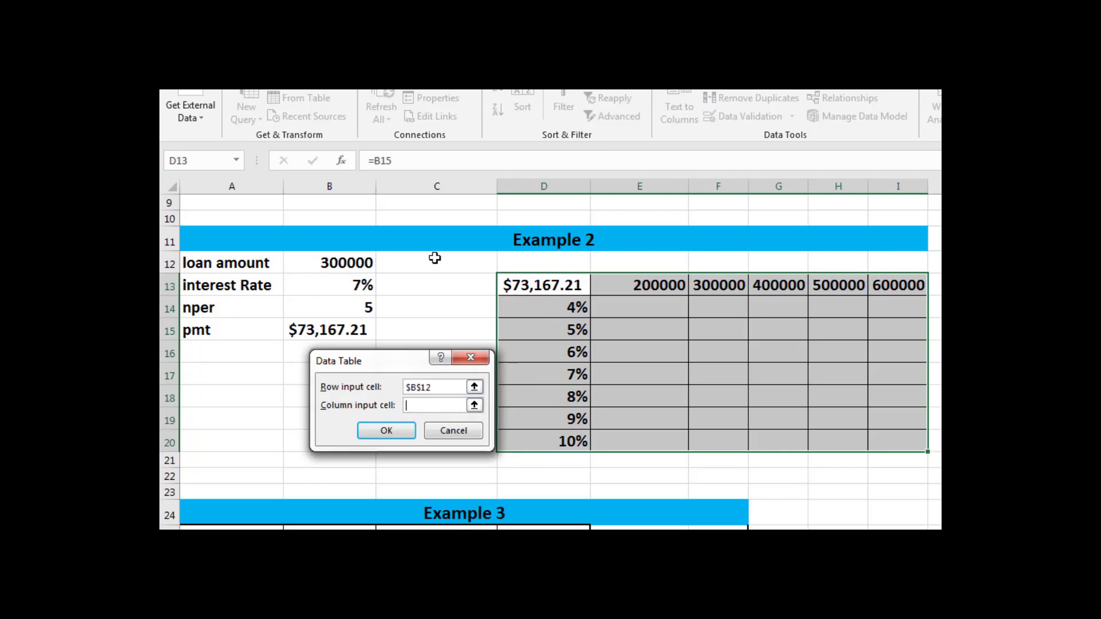
left_click(334, 284)
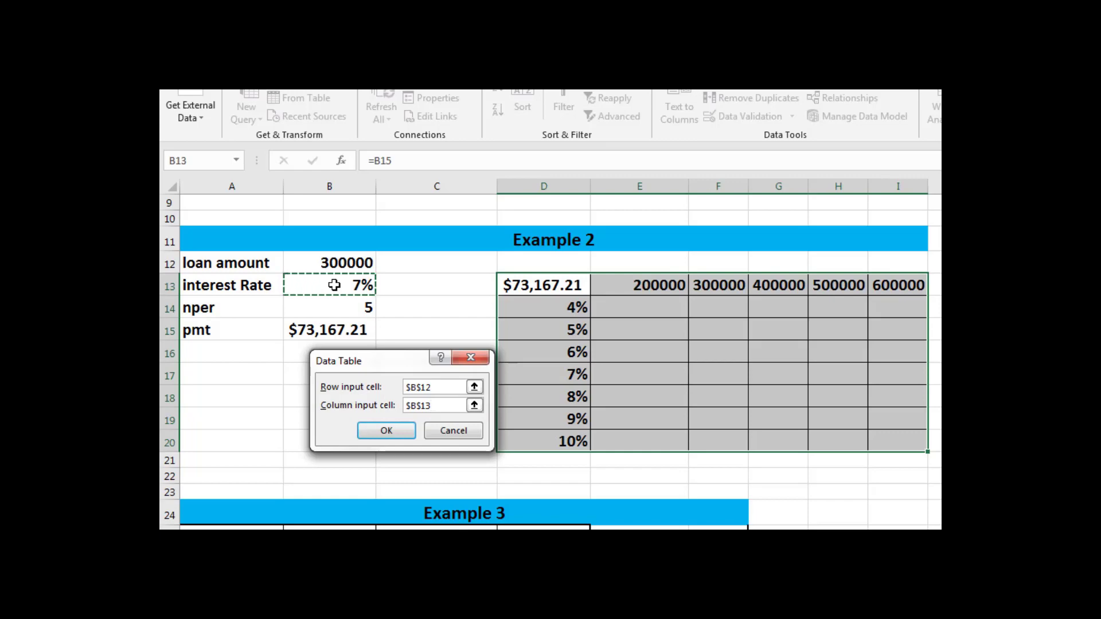
left_click(384, 433)
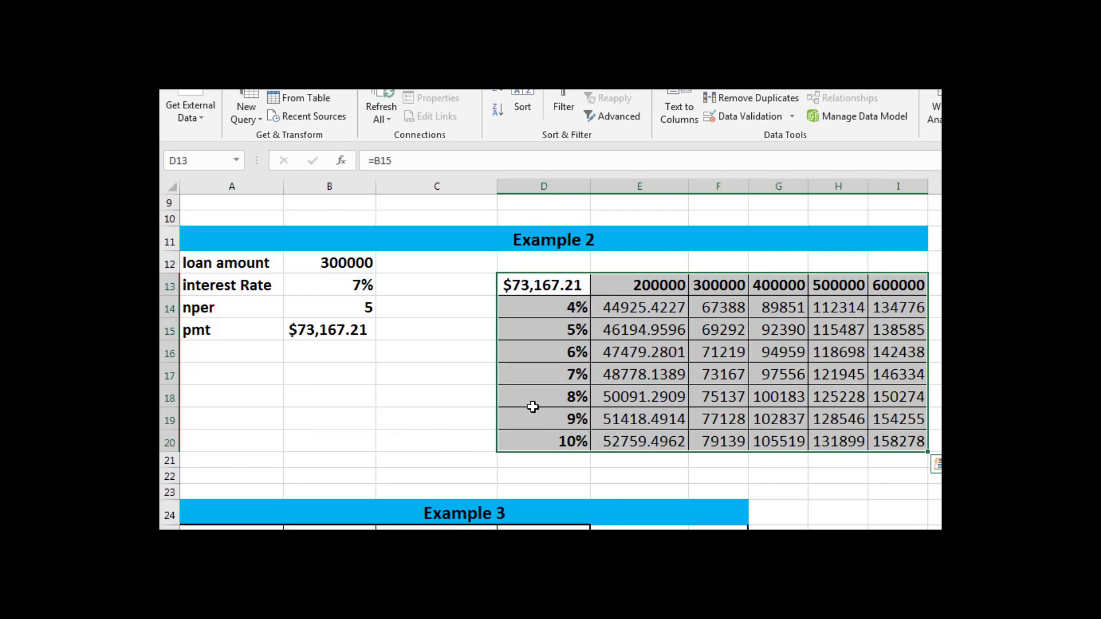
Check the 200000 heading, 4% rate and a {=TABLE(B12,B13)} result, then move toward Example 3
left_click(658, 288)
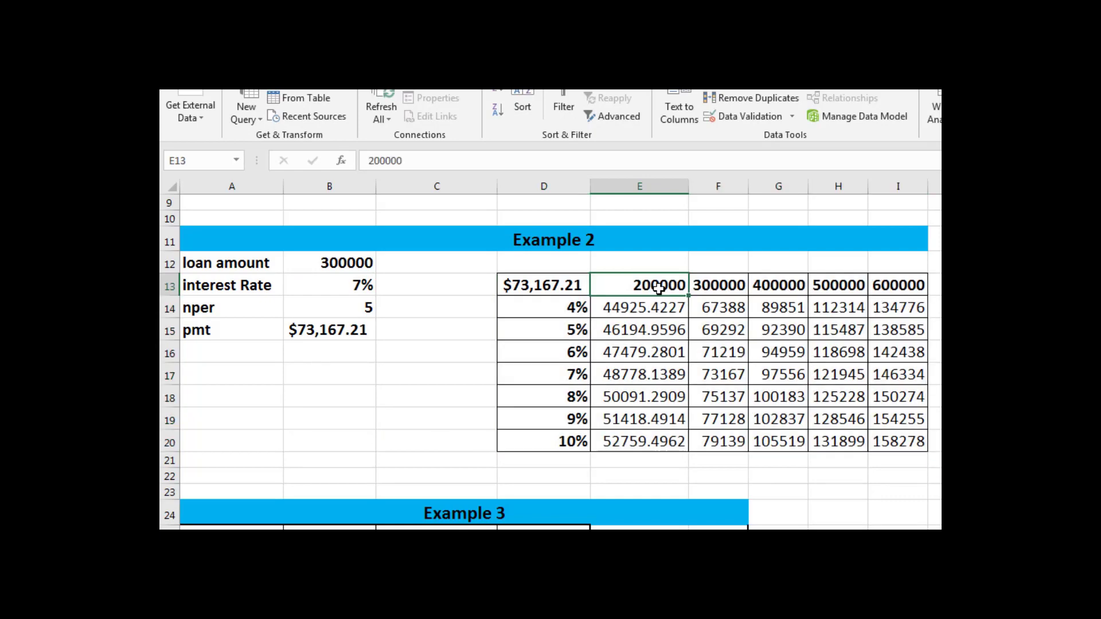
left_click(568, 315)
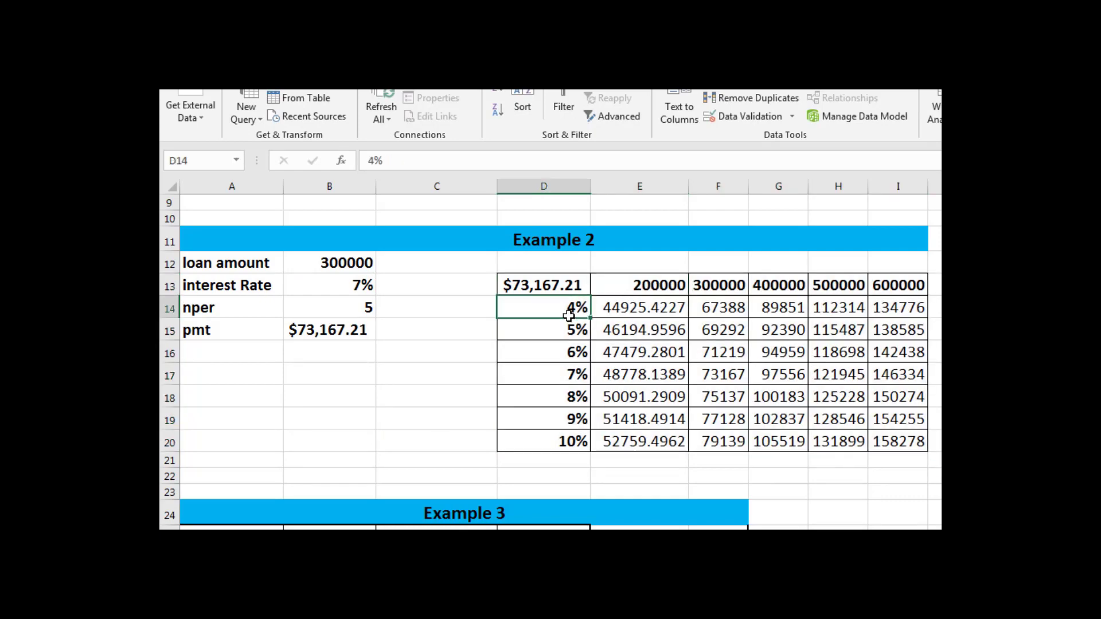
left_click(624, 314)
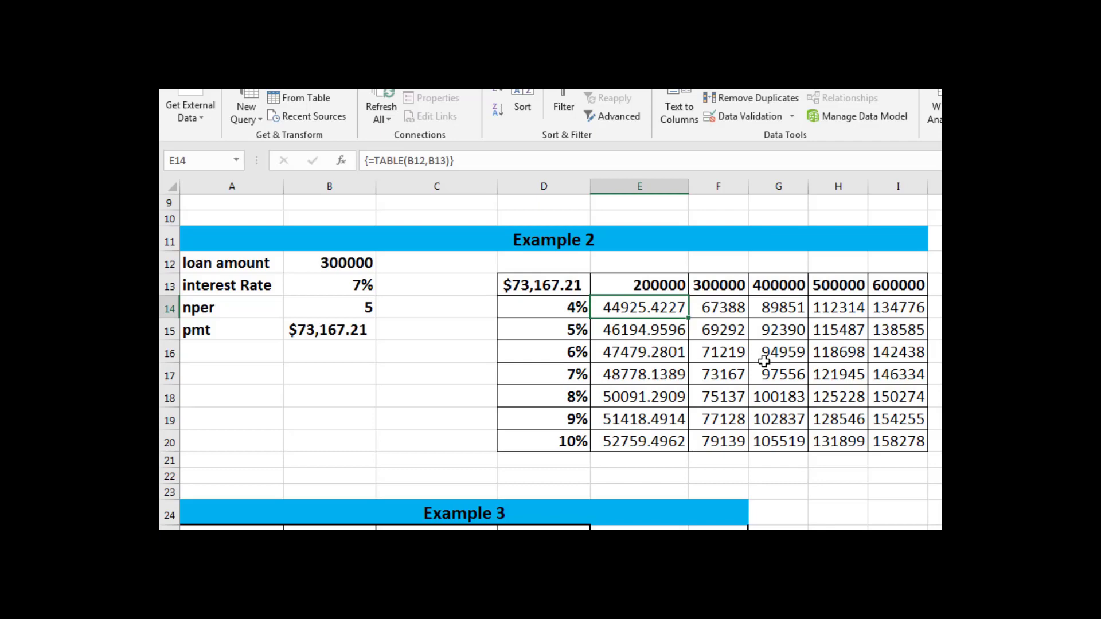
key("Down")
key("Down")
key("Down")
key("Down")
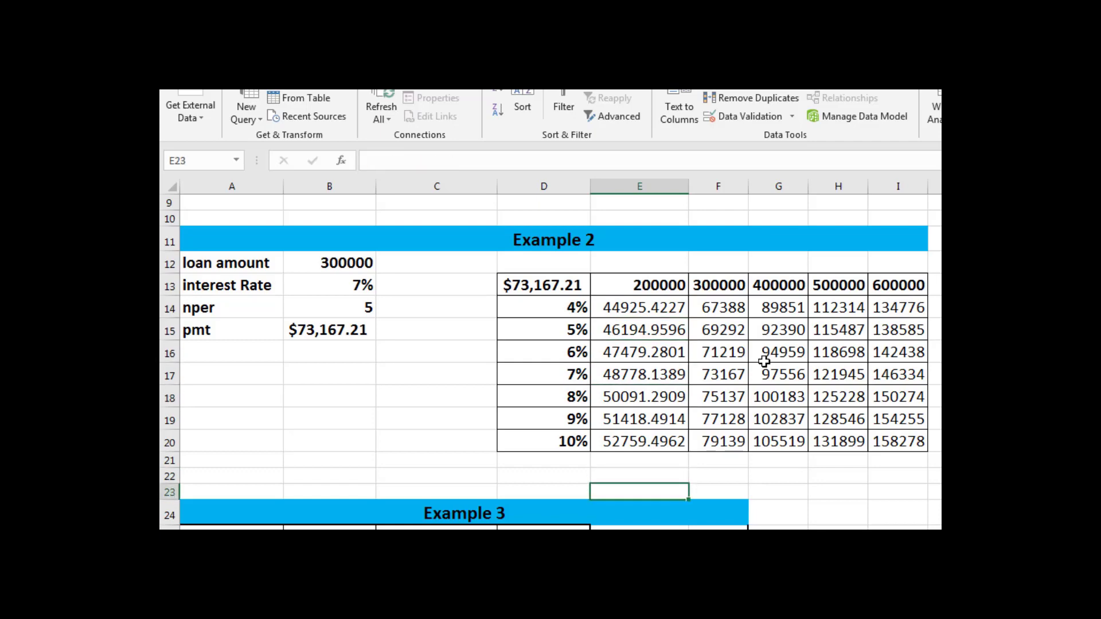
key("Down")
key("Down")
key("Down")
key("Down")
key("Down")
key("Down")
key("Down")
key("Down")
key("Down")
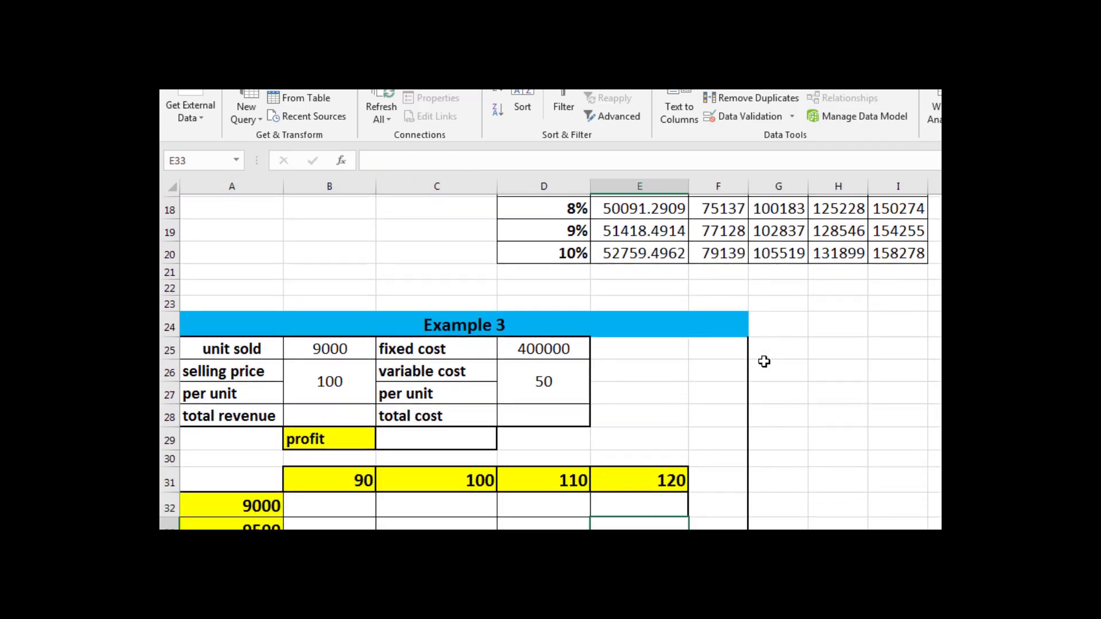
key("Down")
key("Down")
key("Down")
key("Down")
key("Down")
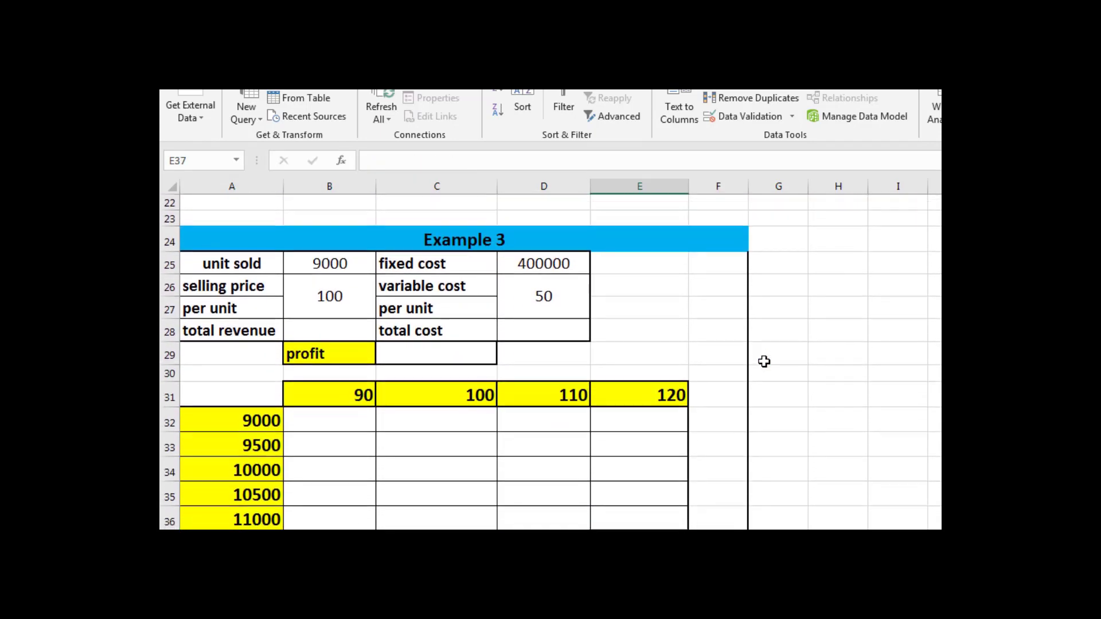
key("Down")
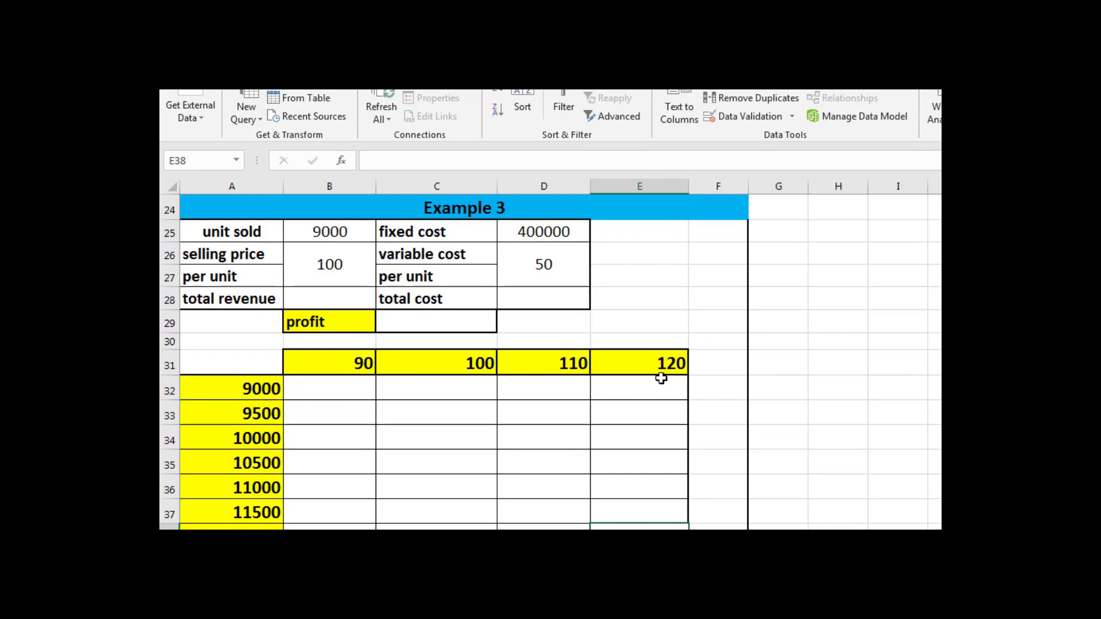
left_click(356, 298)
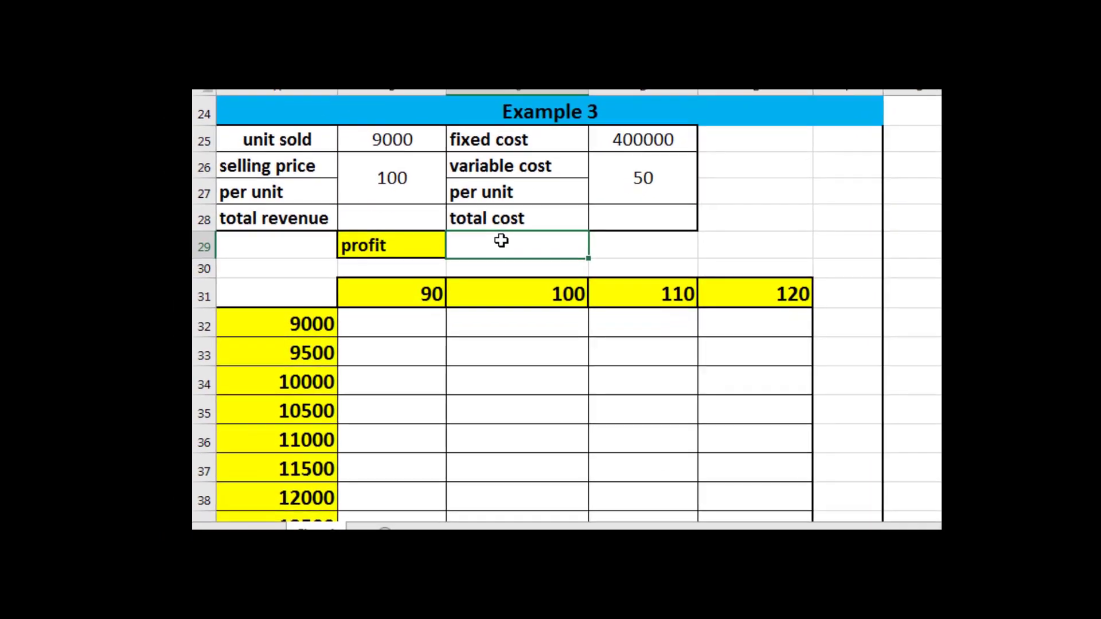
left_click(705, 237)
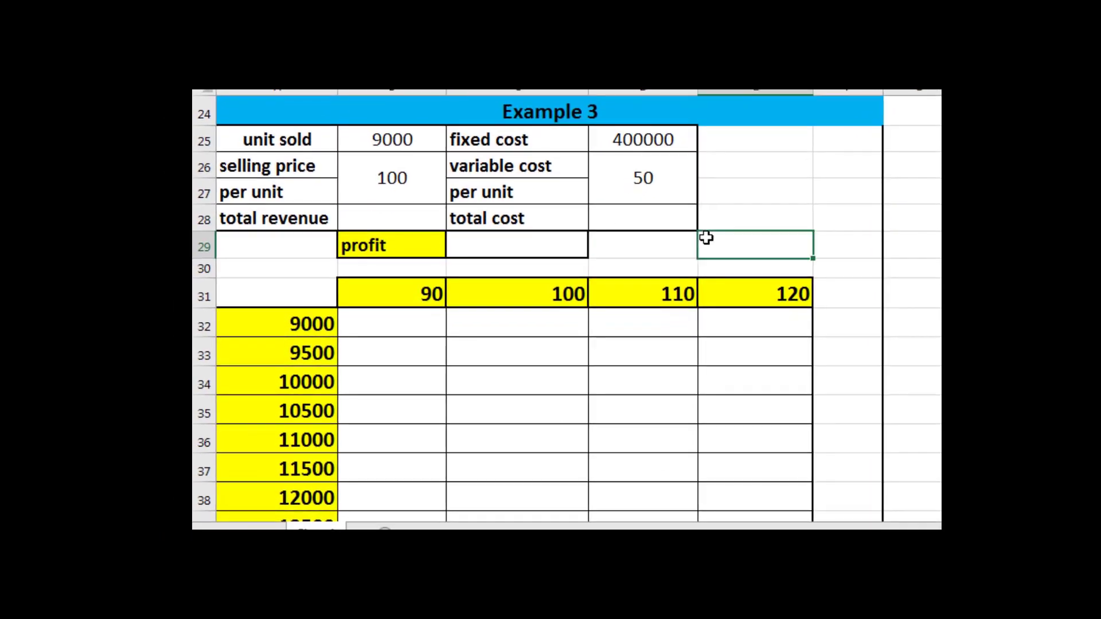
left_click(755, 167)
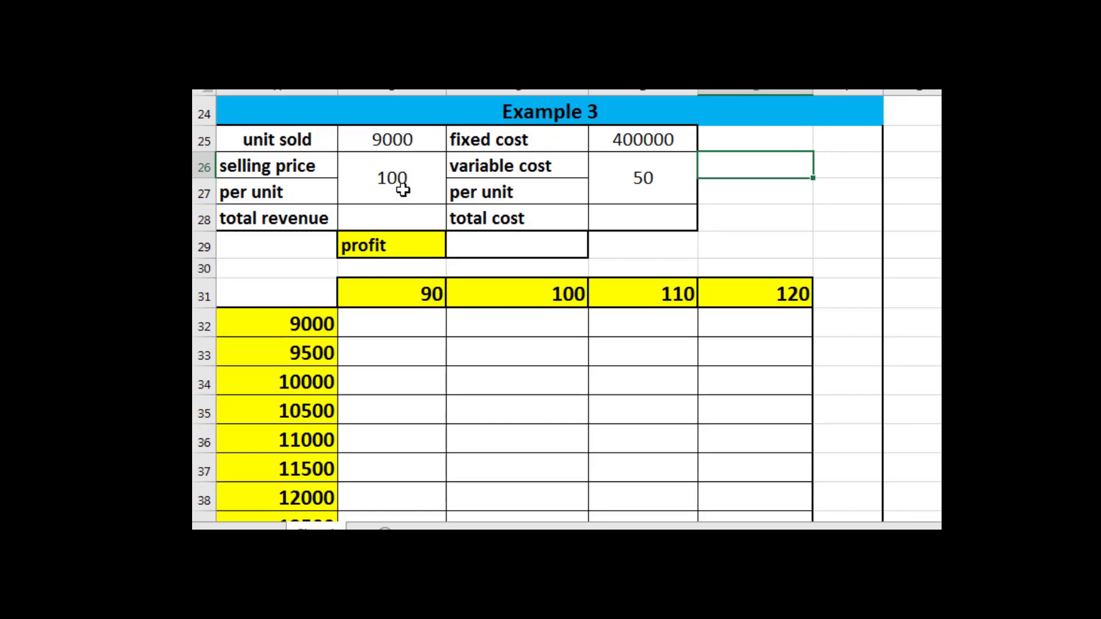
left_click(284, 142)
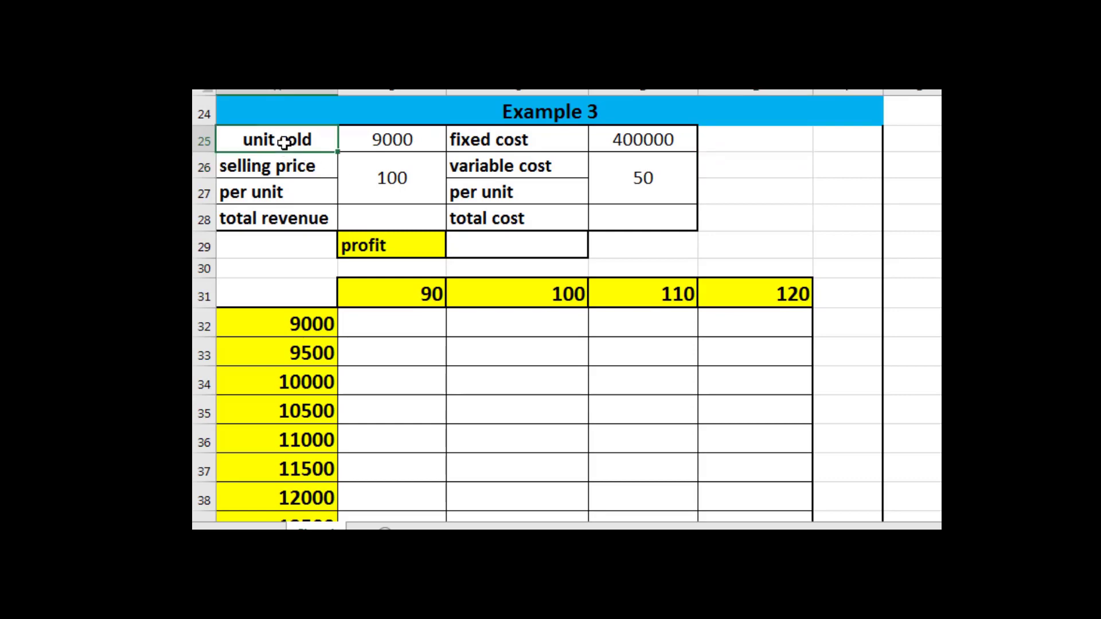
left_click(374, 146)
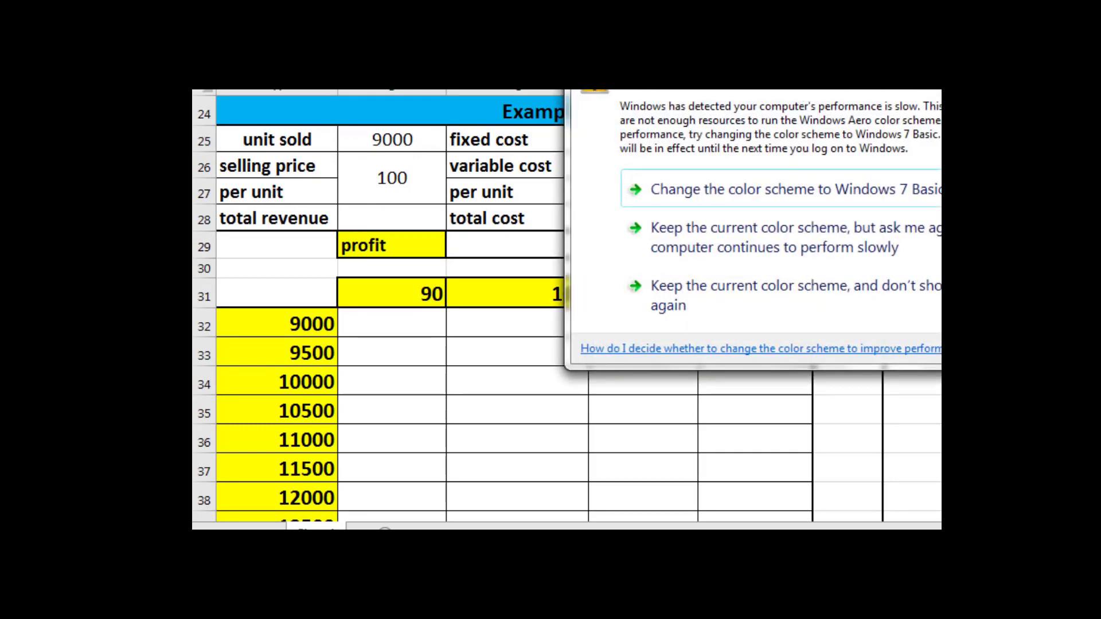
key("Escape")
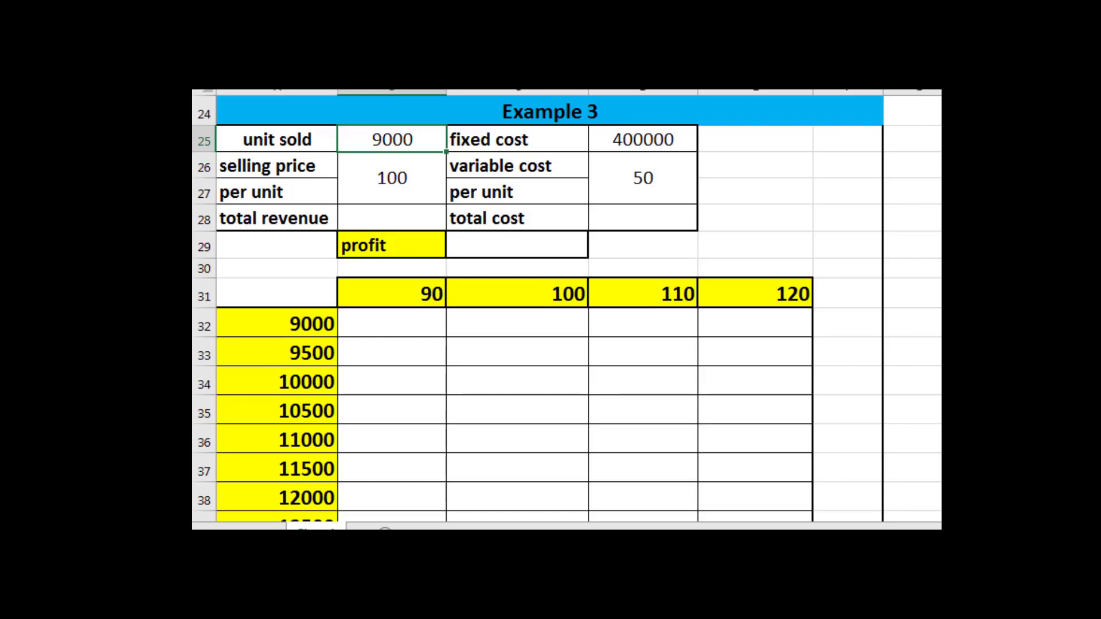
Enter =B25*B26 in B28 so total revenue shows 900000
left_click(395, 214)
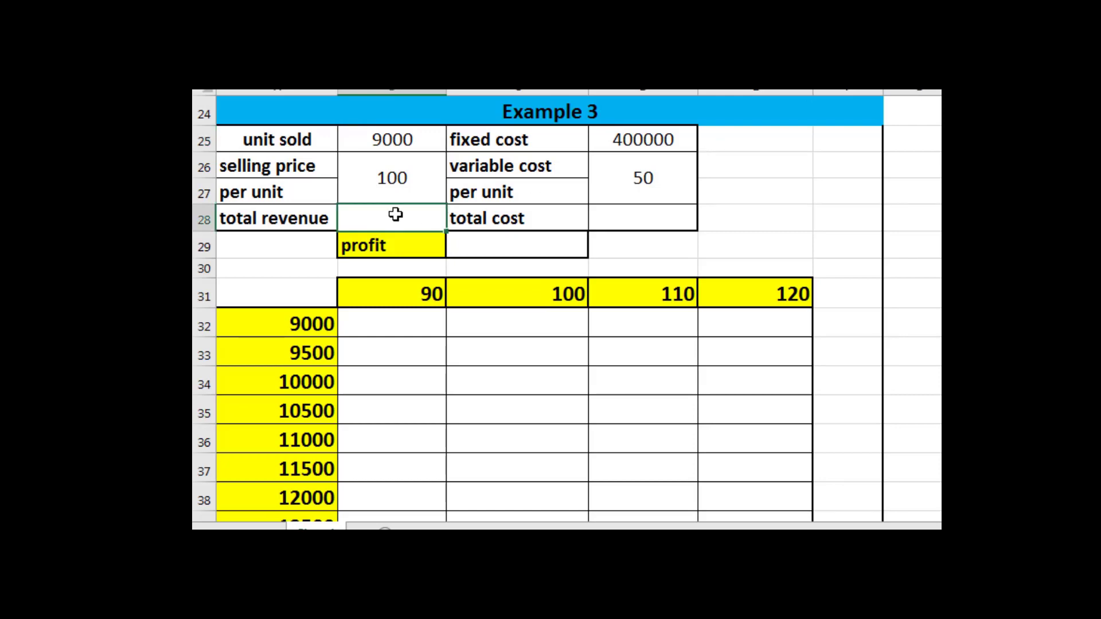
type("=")
left_click(380, 141)
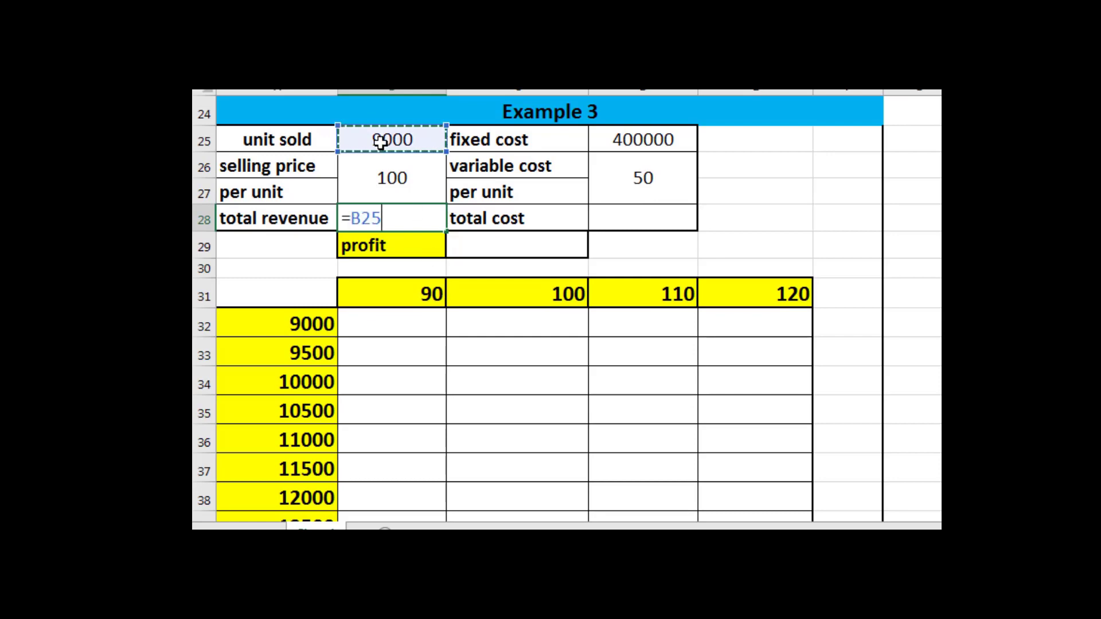
type("*")
left_click(379, 179)
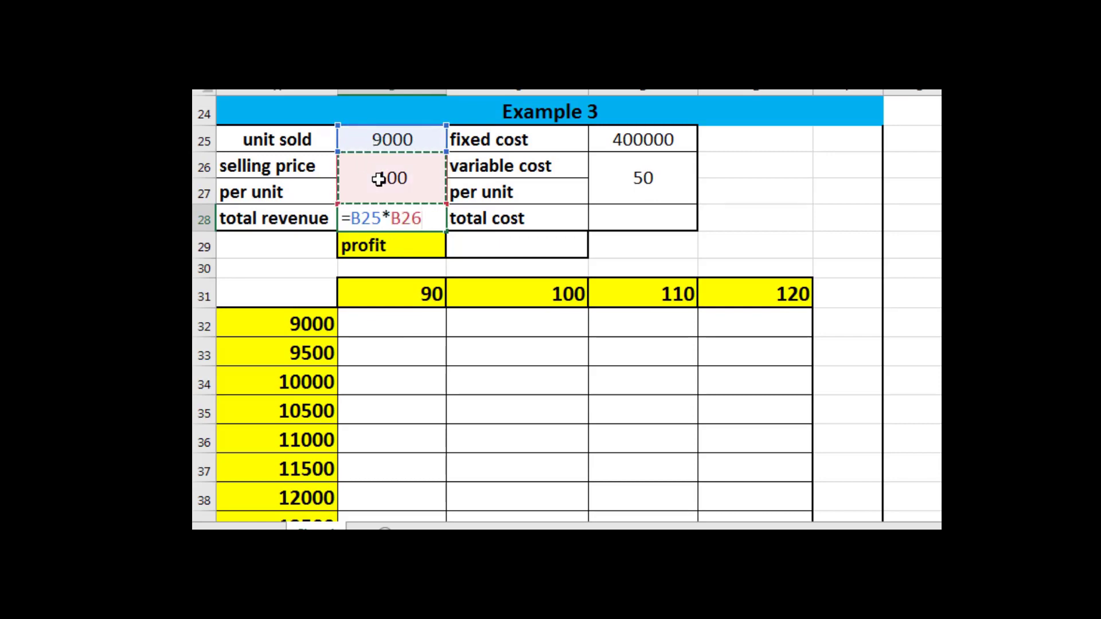
key("Return")
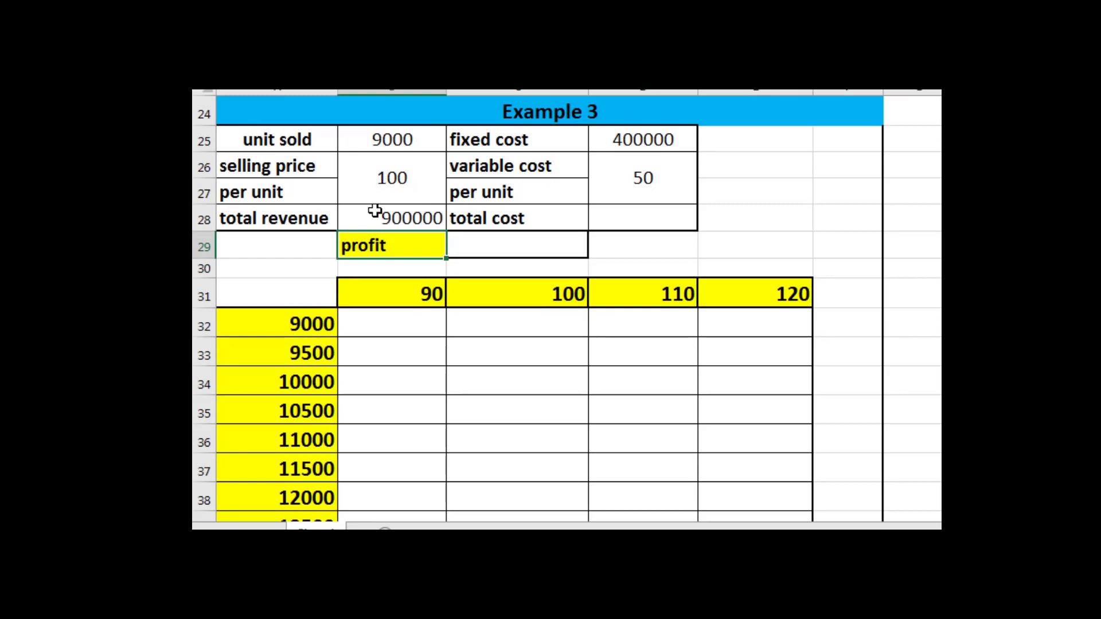
left_click(375, 212)
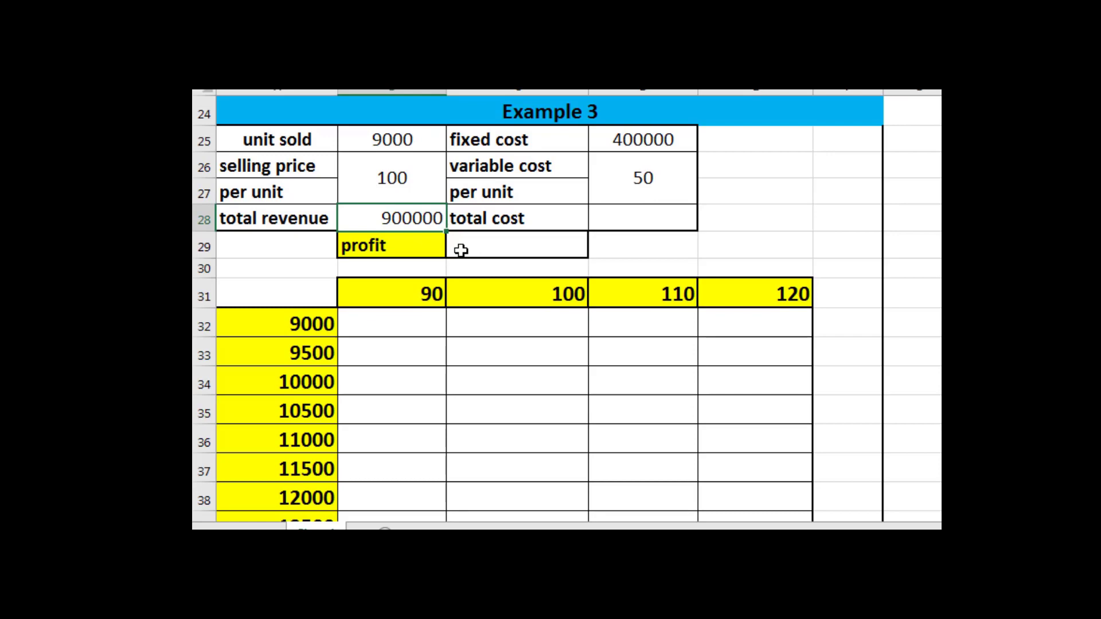
left_click(634, 216)
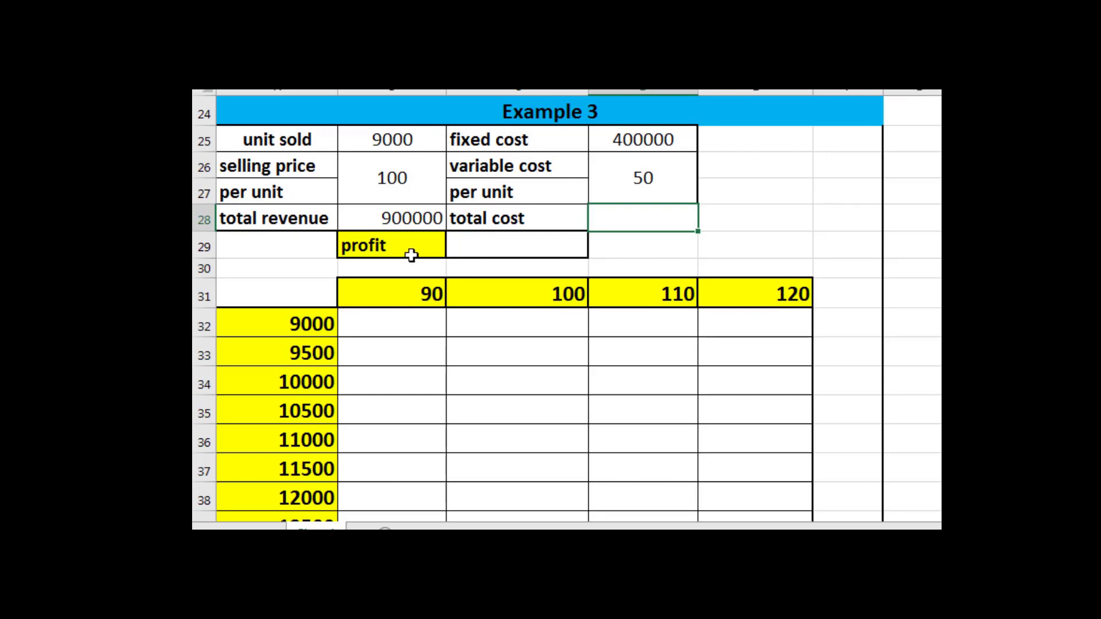
left_click(493, 246)
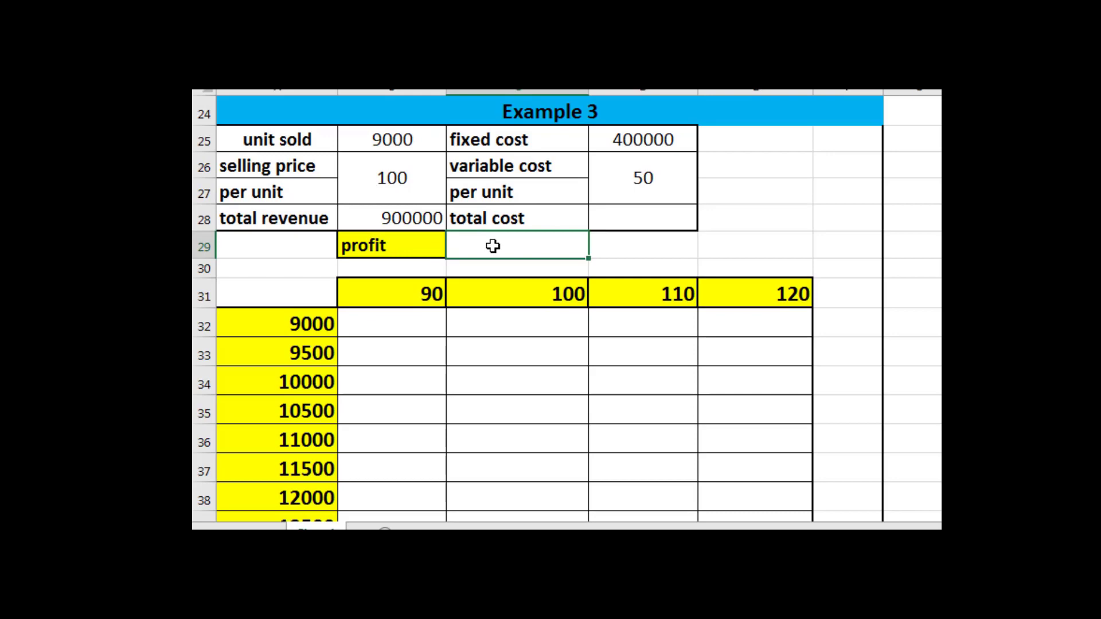
Review the fixed cost of 400000 and the variable cost per unit for the total cost
left_click(638, 222)
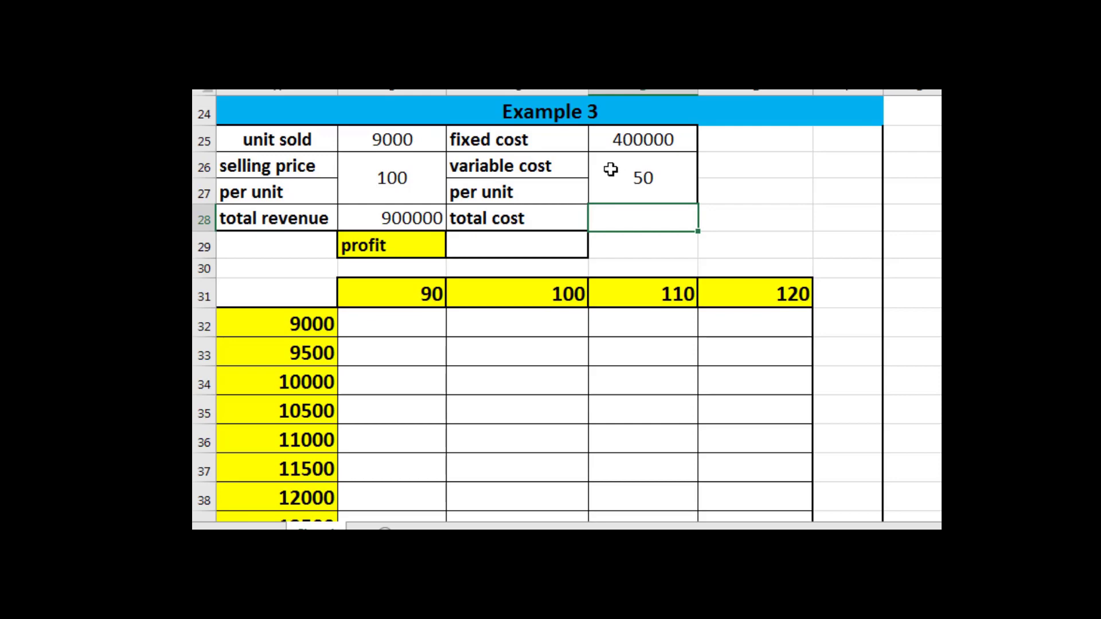
left_click(619, 145)
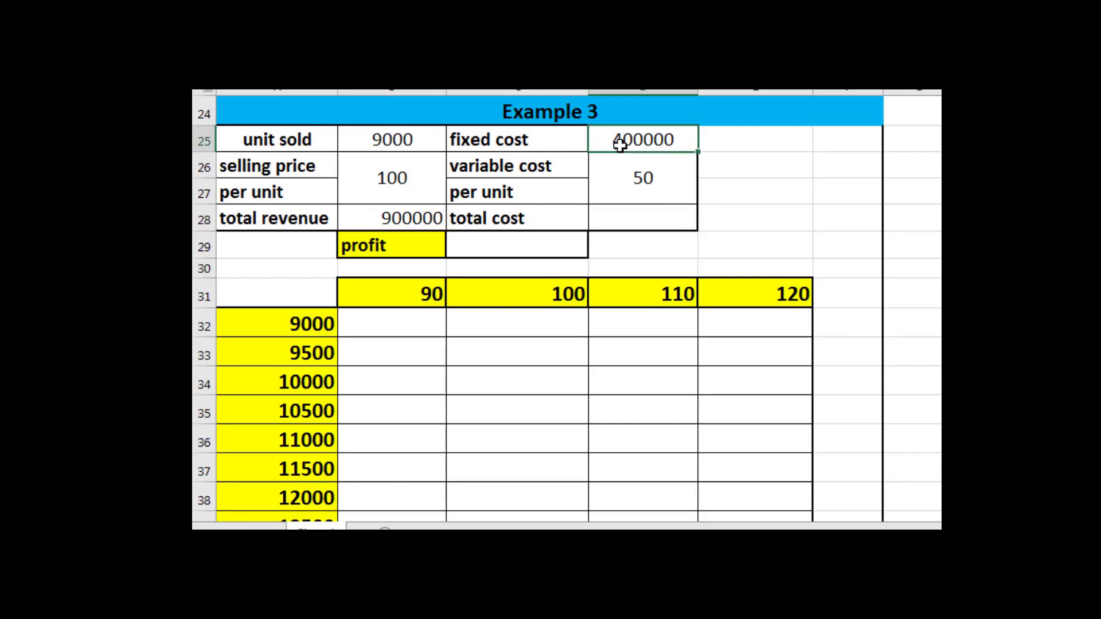
left_click(608, 183)
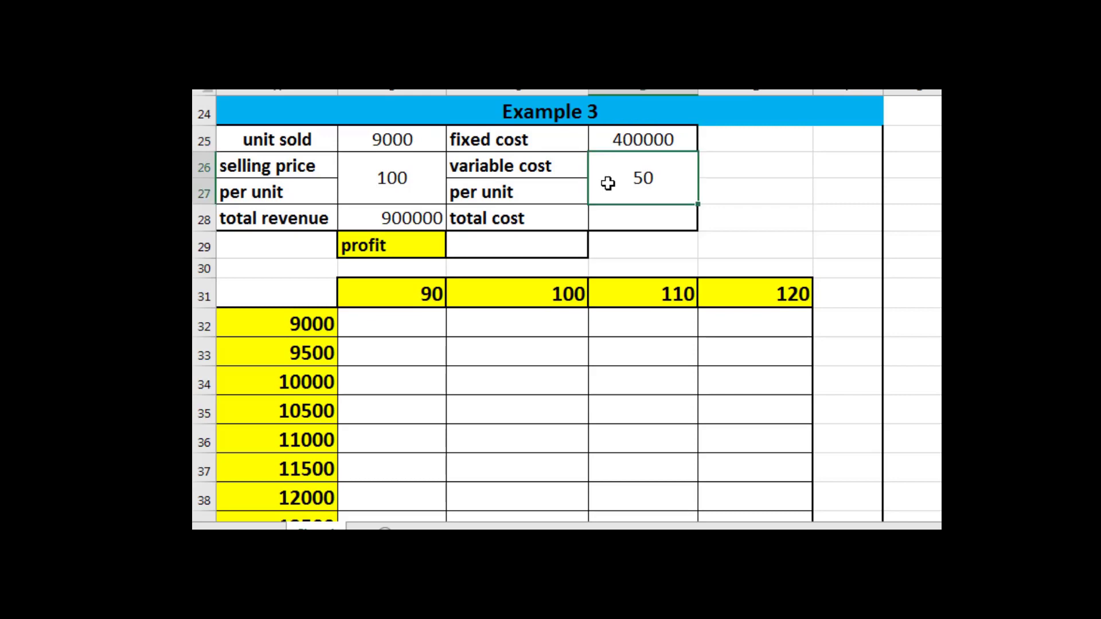
left_click(626, 218)
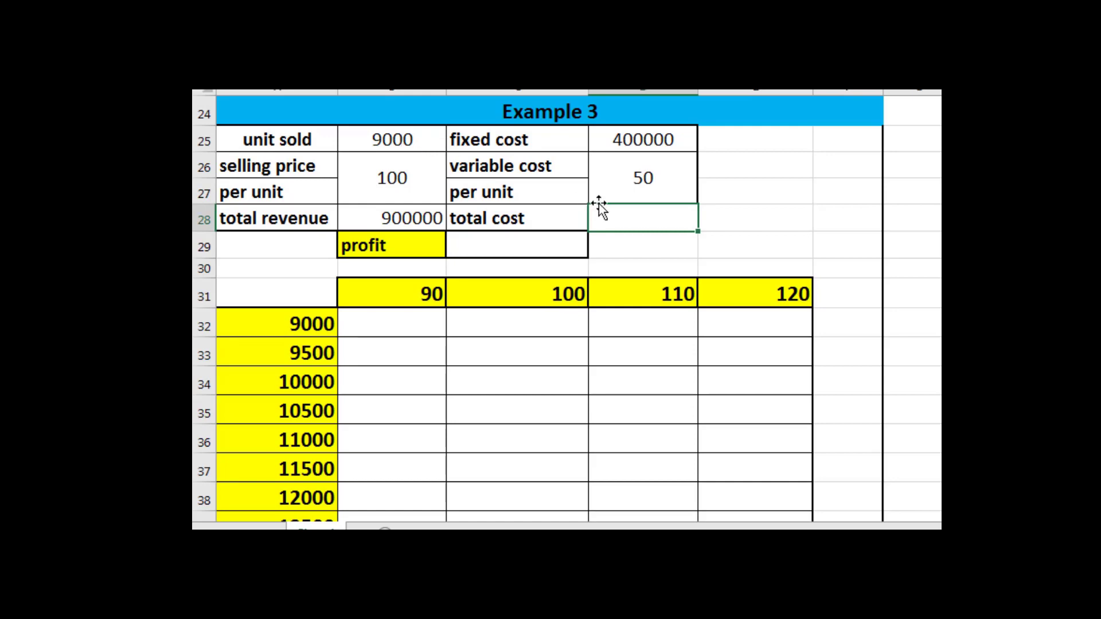
left_click(619, 143)
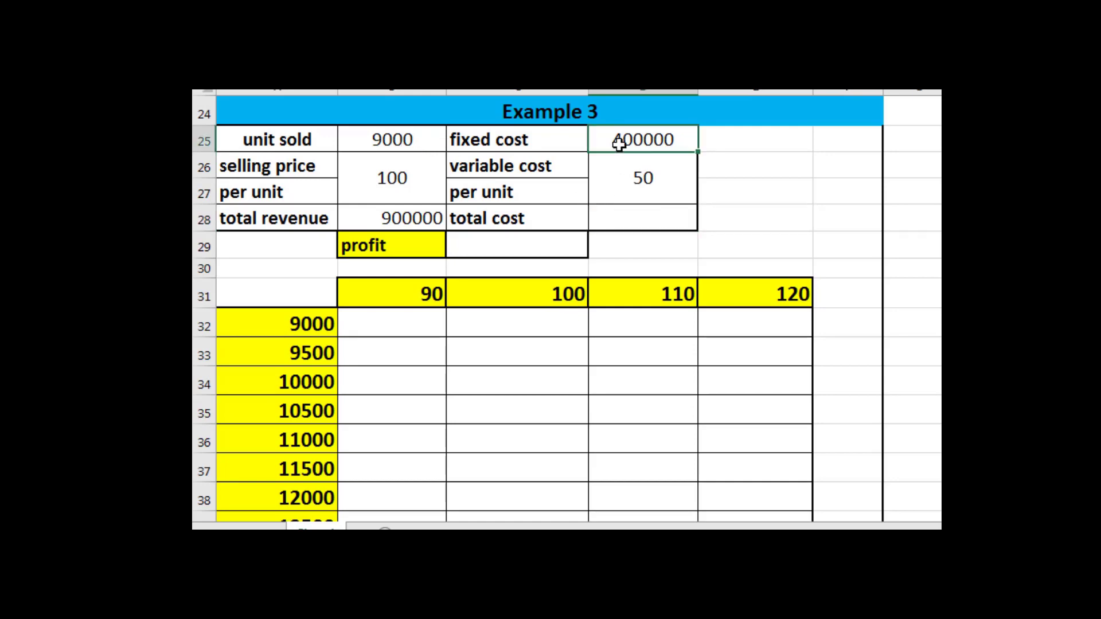
left_click(623, 211)
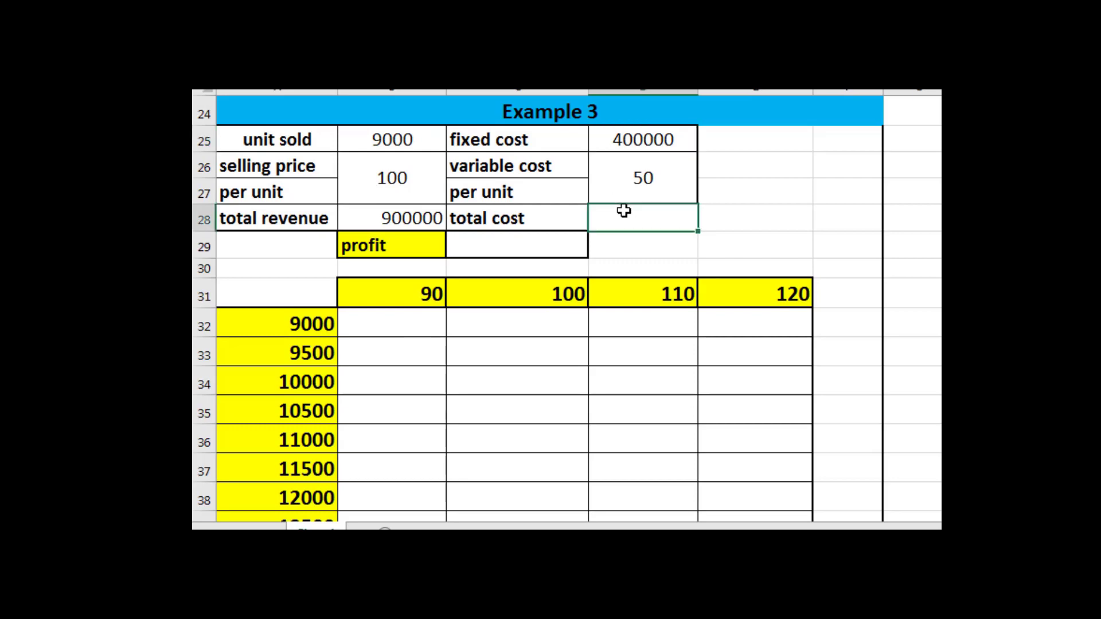
Enter =(B25*D26)+D25 in D28 for a total cost of 850000
type("=")
type("(")
left_click(411, 141)
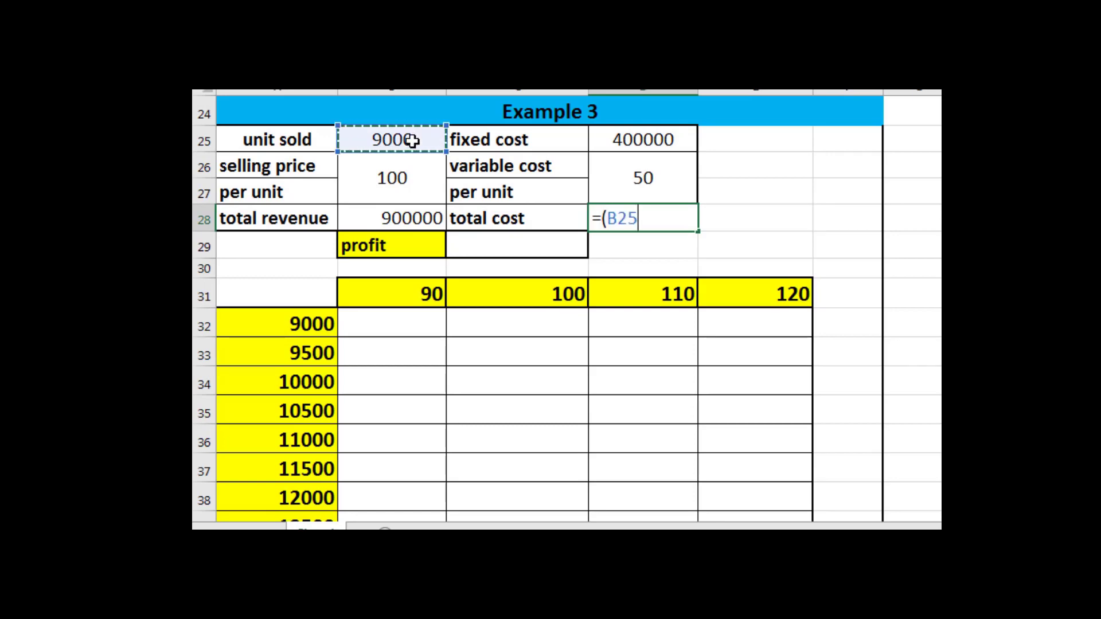
type("*")
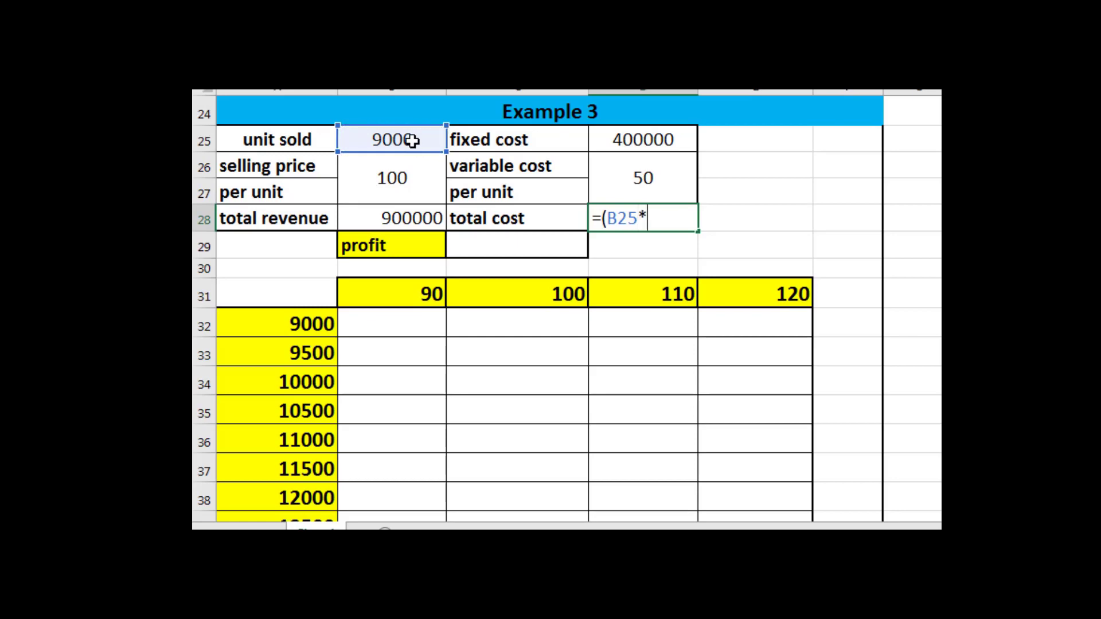
left_click(636, 175)
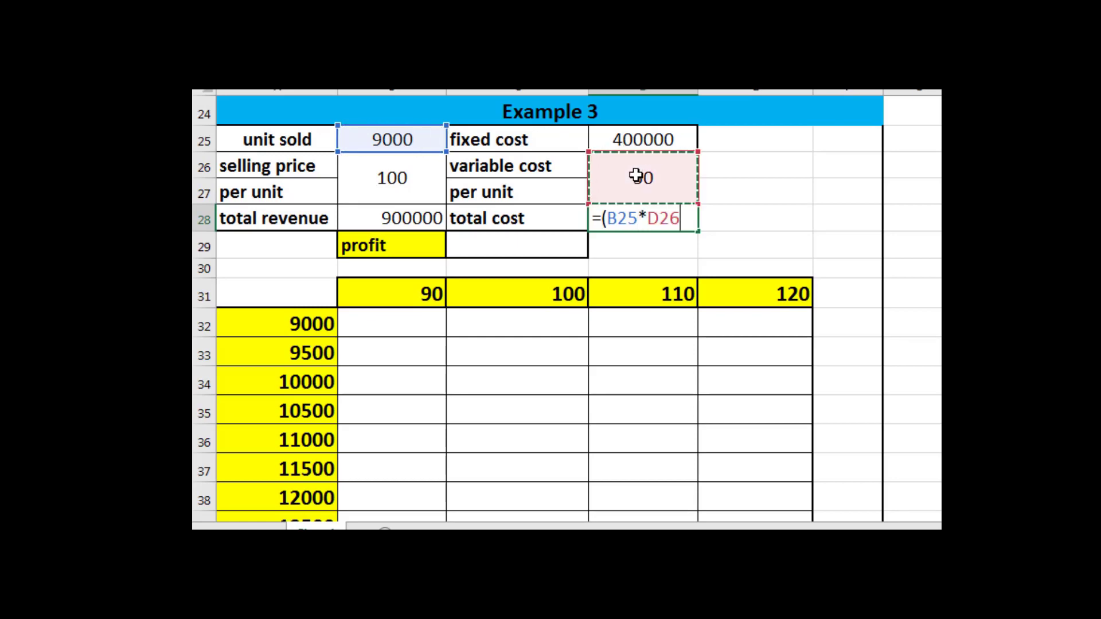
type(")")
type("+")
left_click(646, 136)
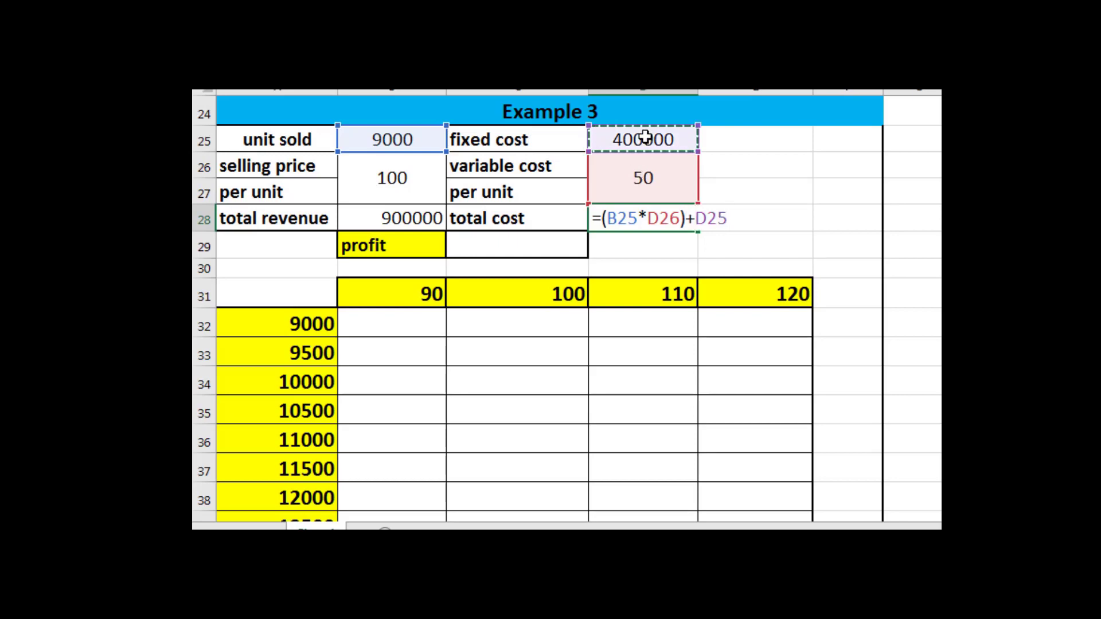
key("Return")
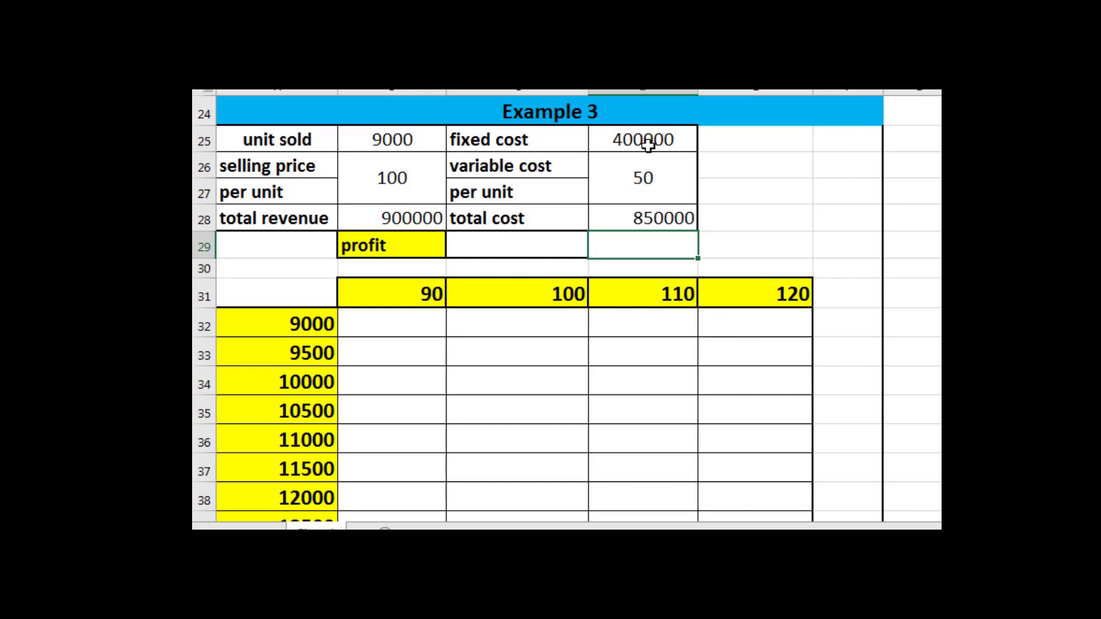
Enter =B28-D28 in C29 so profit shows 50000
left_click(657, 210)
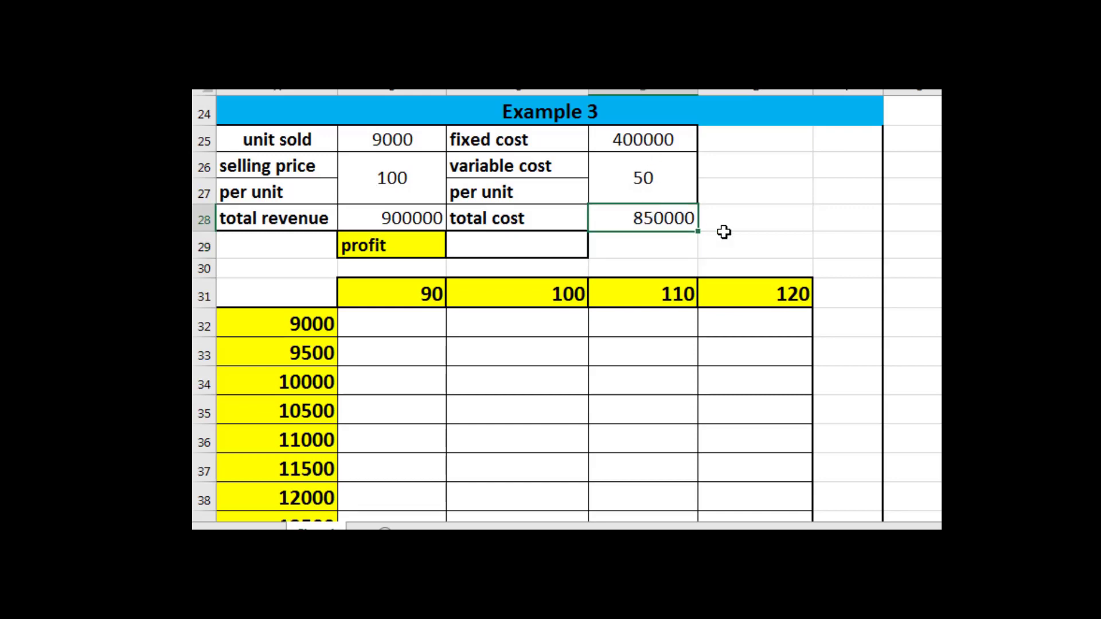
left_click(428, 218)
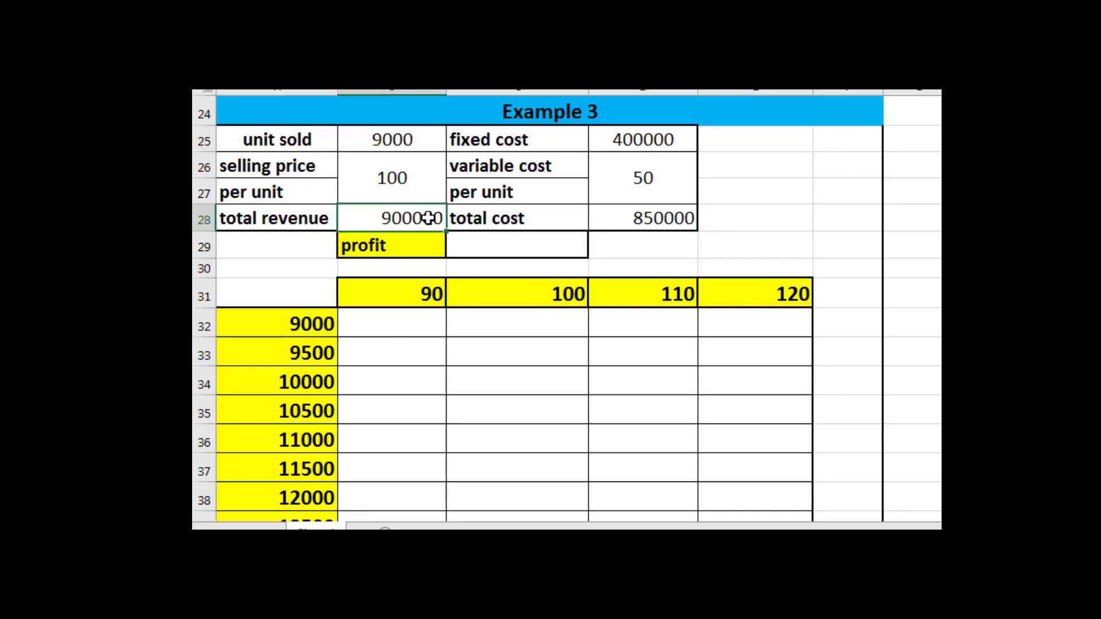
left_click(492, 246)
type("=")
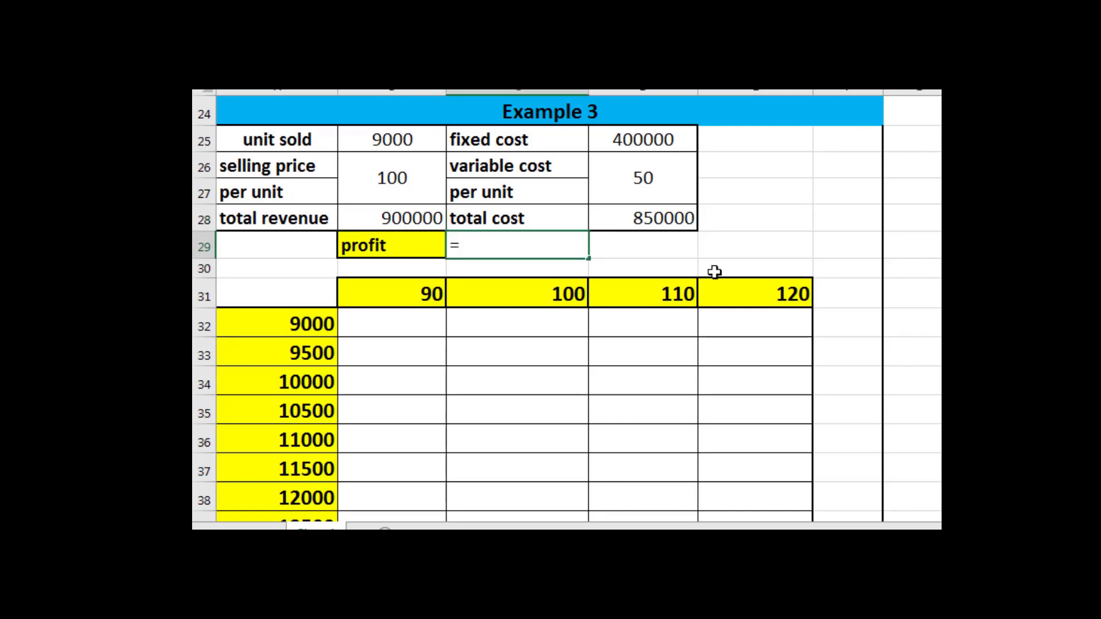
left_click(396, 218)
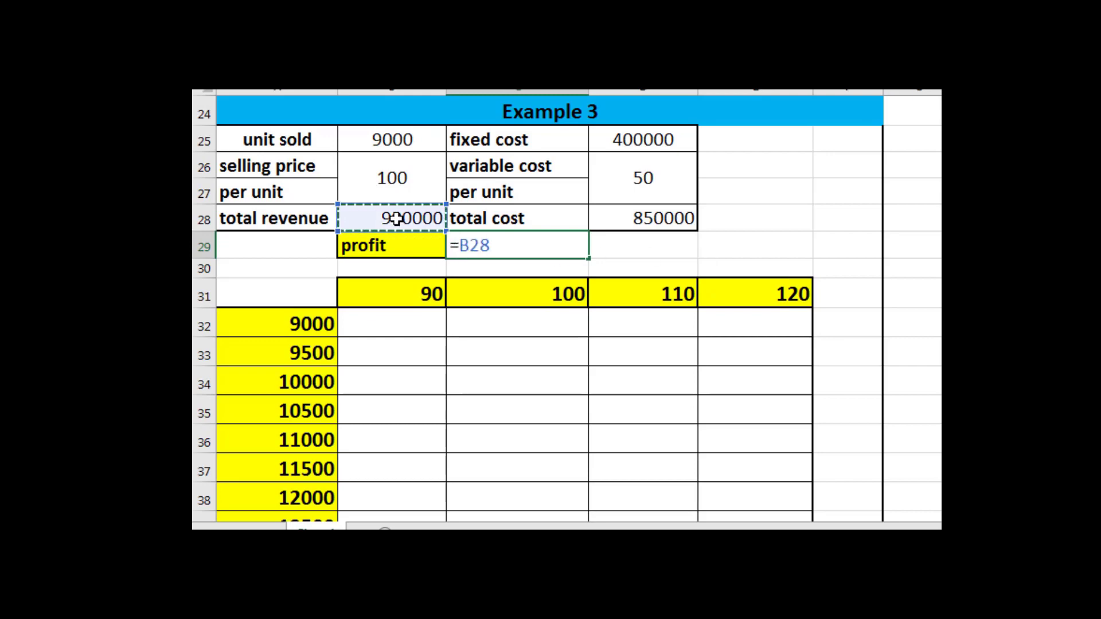
type("-")
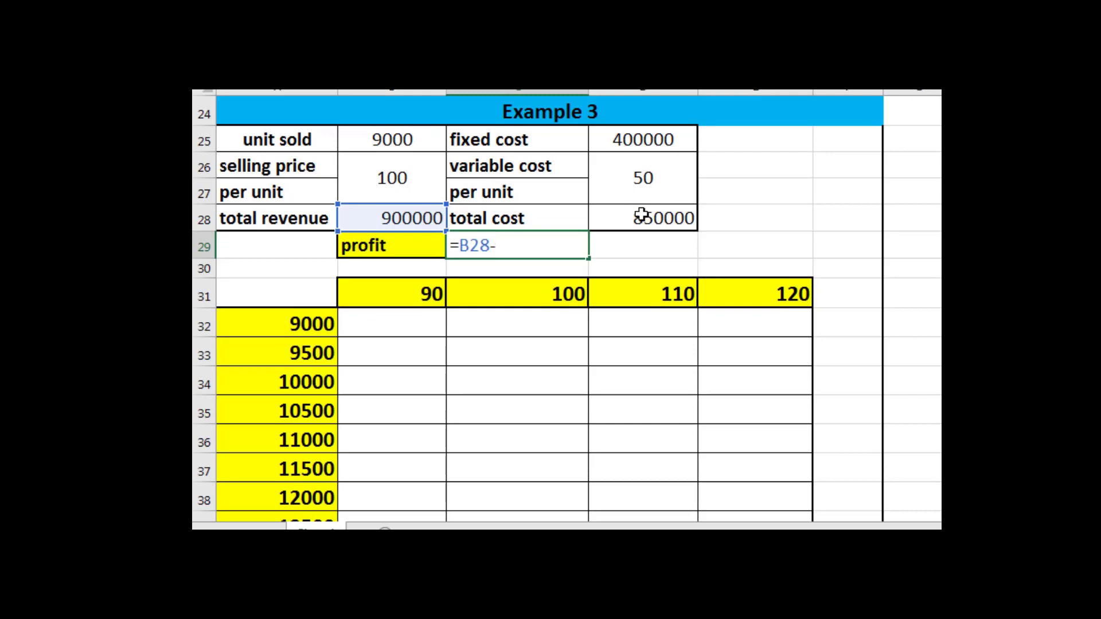
left_click(641, 215)
key("Return")
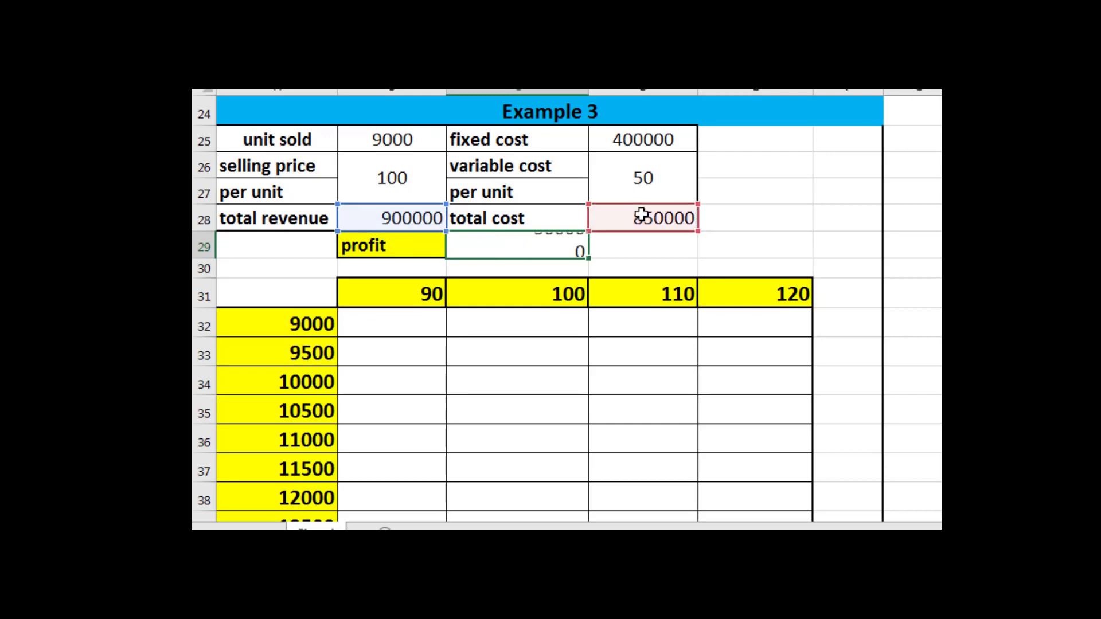
left_click(512, 247)
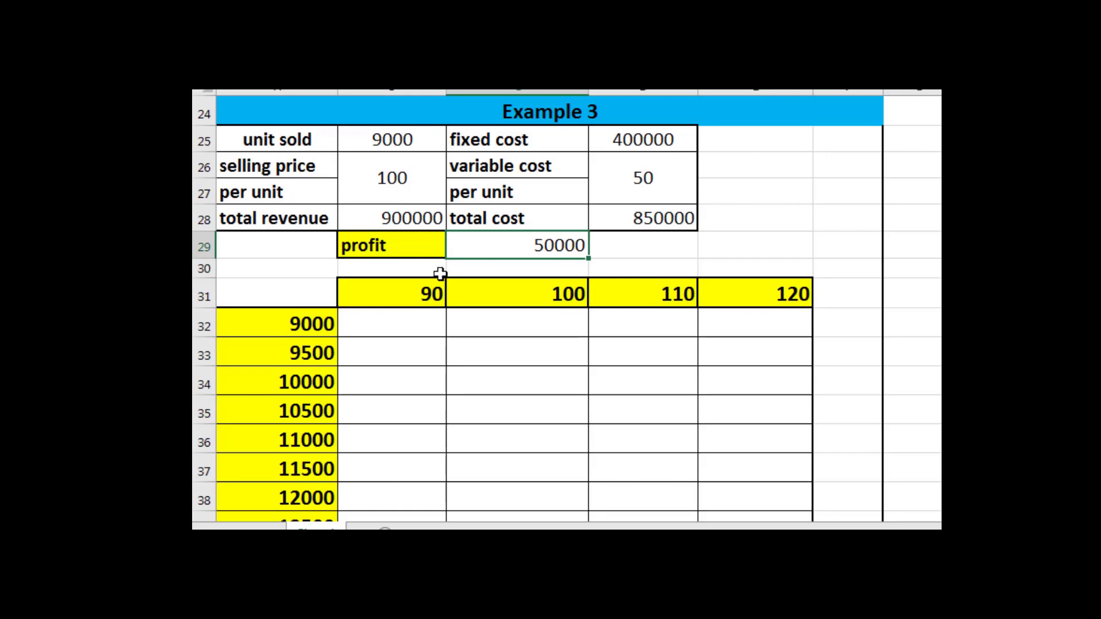
left_click(287, 298)
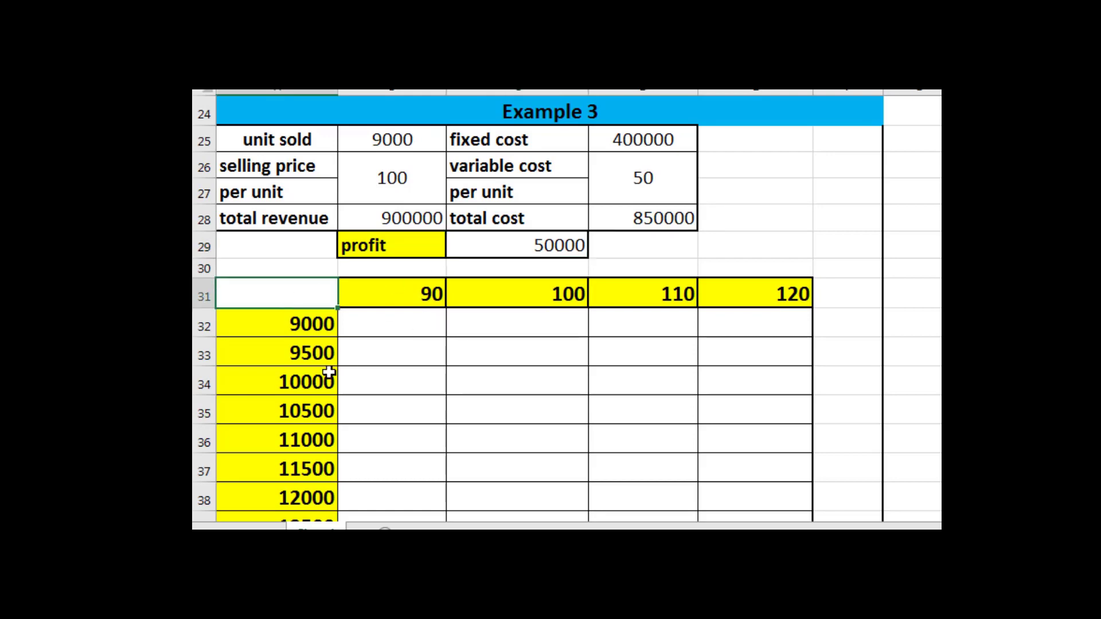
Review the data table's units sold and selling price headings and dismiss the colour scheme warning
left_click(310, 328)
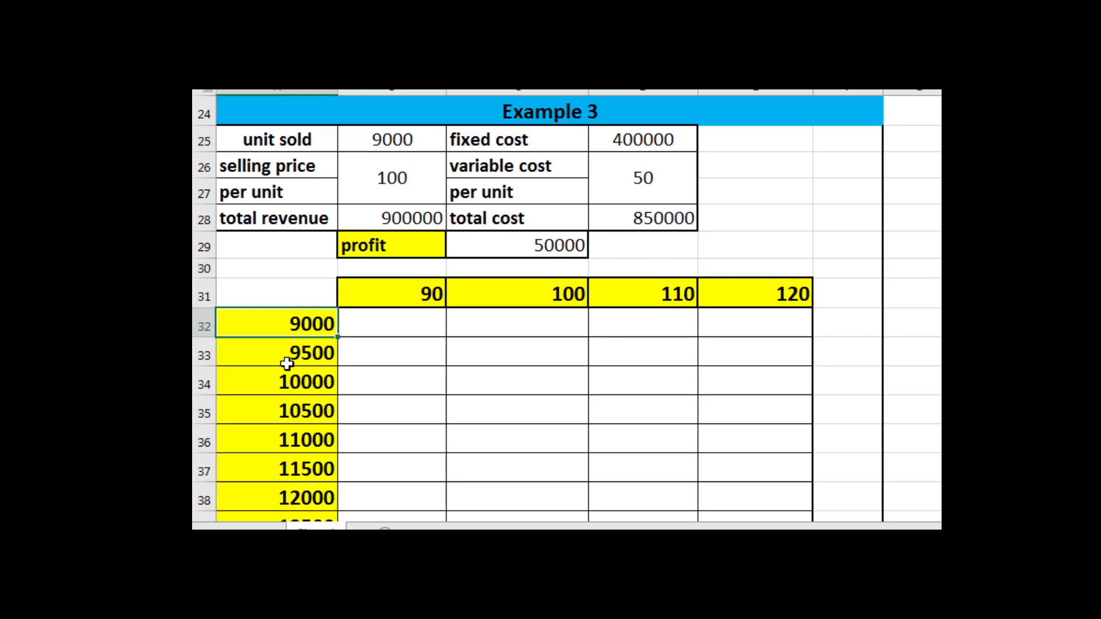
left_click(389, 296)
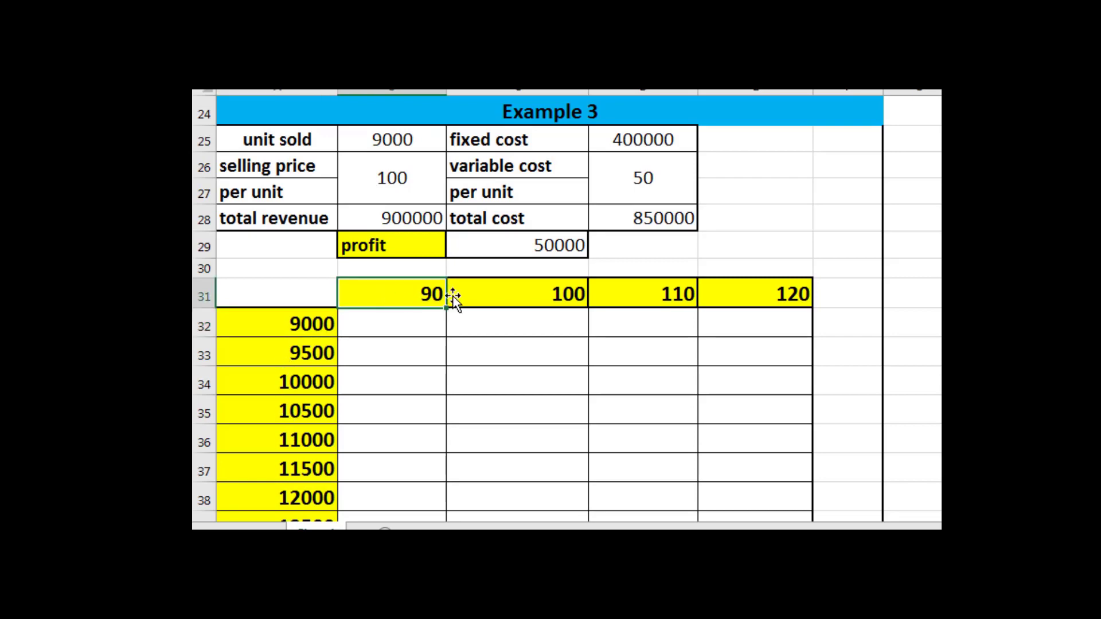
left_click(492, 298)
left_click(622, 292)
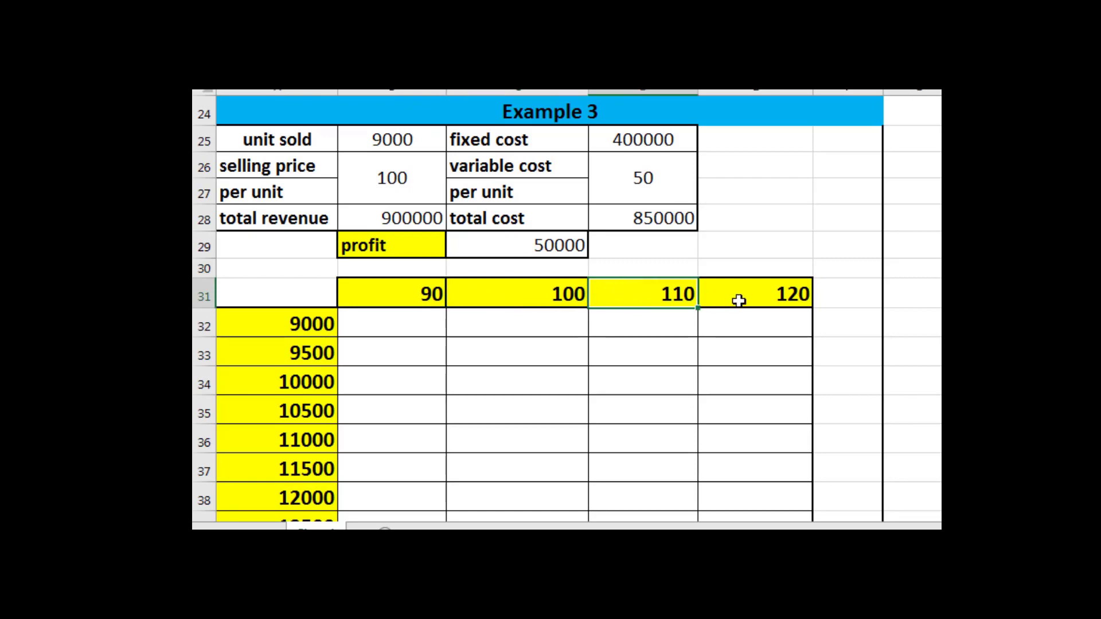
left_click(738, 301)
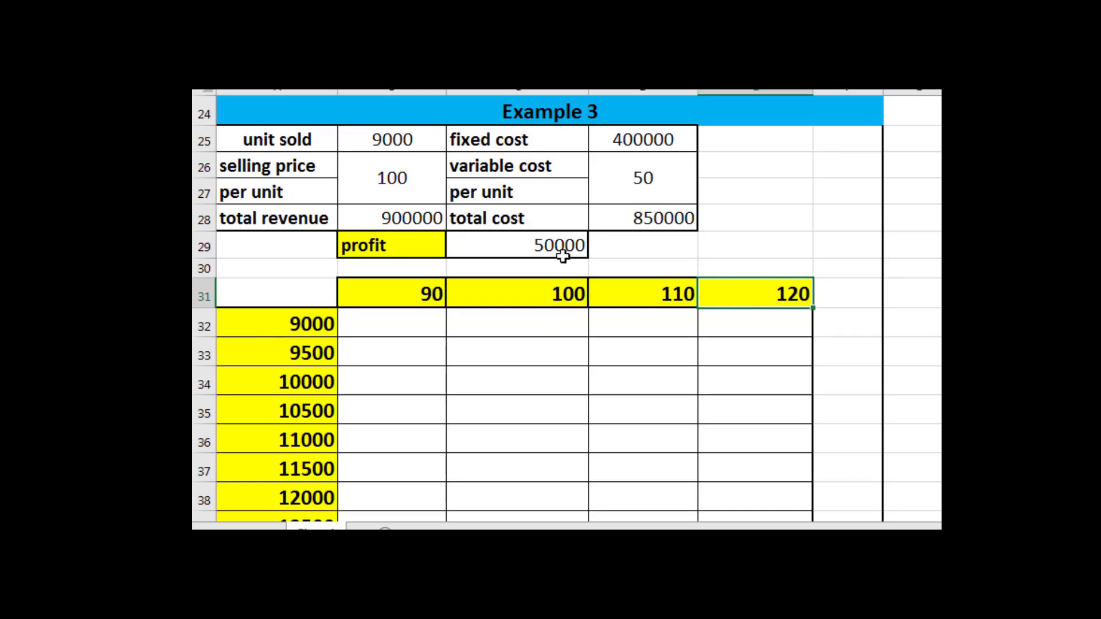
left_click(539, 246)
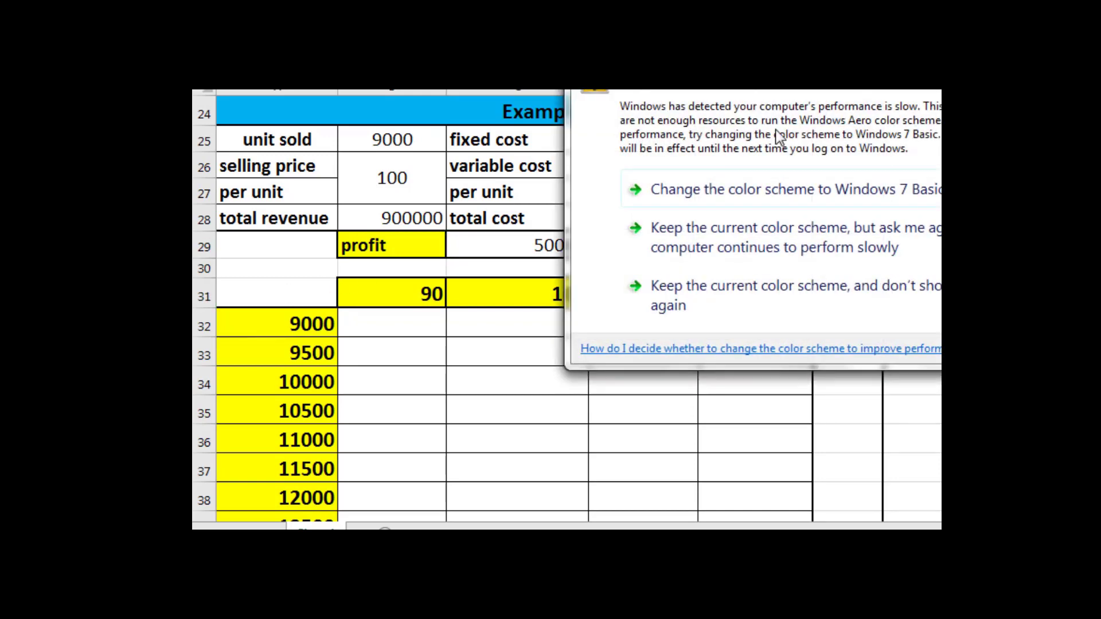
left_click(732, 102)
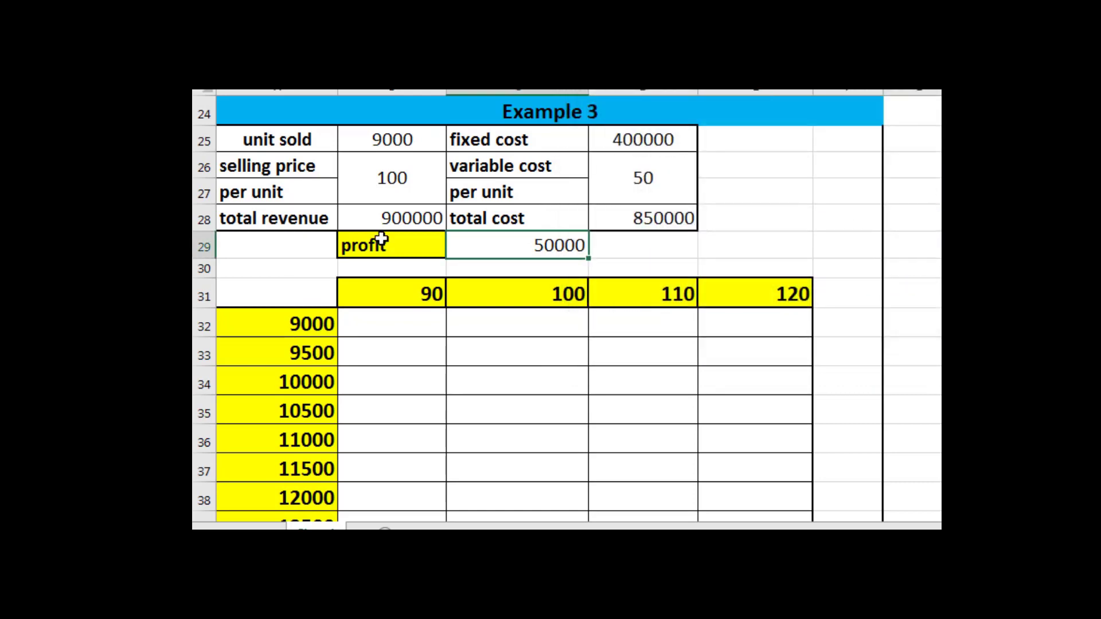
Link corner cell A31 to the profit with =C29, showing 50000
left_click(286, 297)
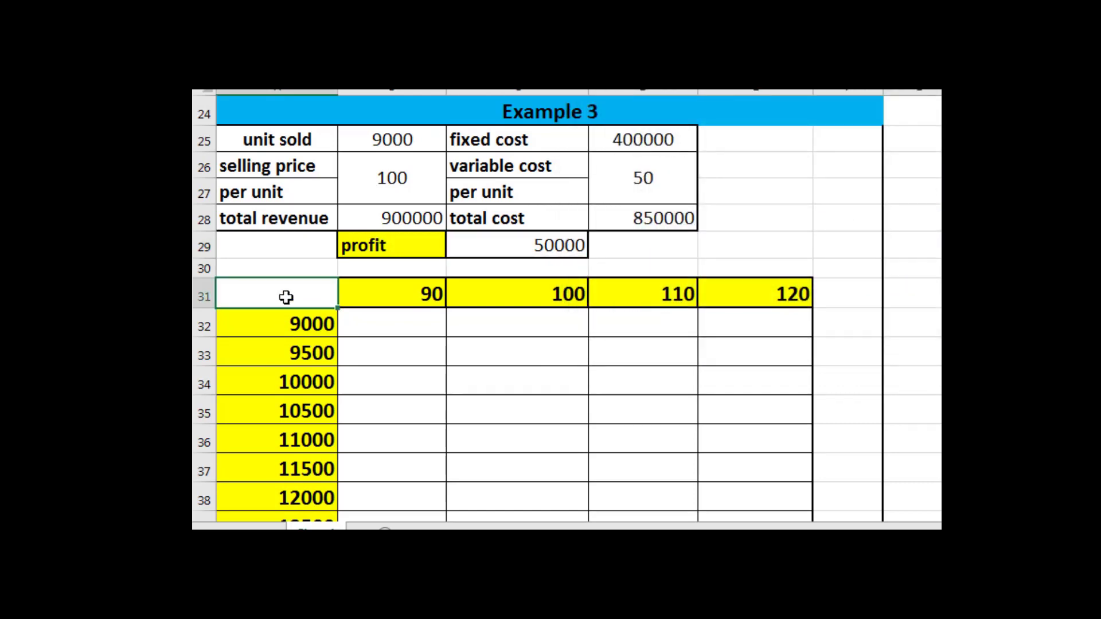
type("=")
left_click(518, 246)
key("Return")
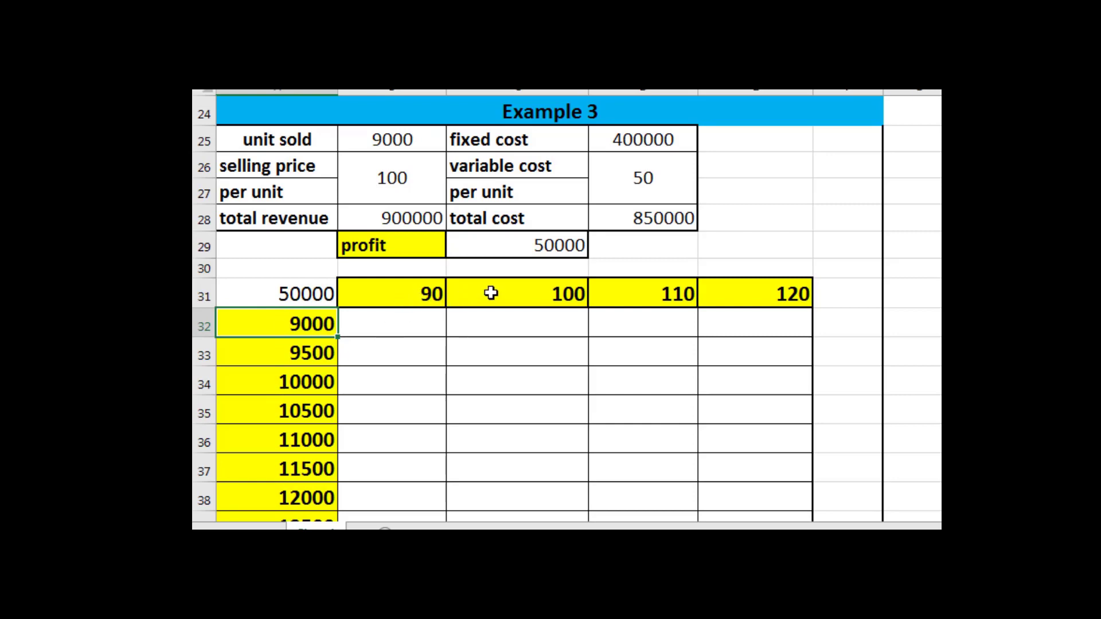
Select the table block from corner A31 across the prices and down the units sold
left_click(304, 295)
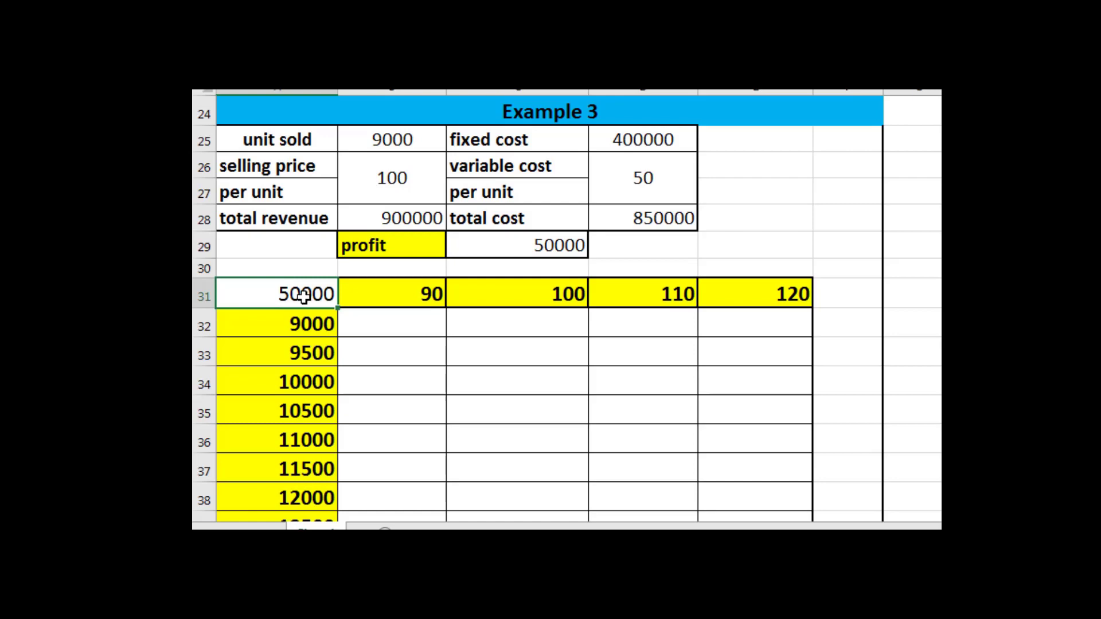
key("shift+Right")
key("shift+Right")
key("shift+Right")
key("shift+Right")
key("shift+Down")
key("shift+Down")
key("shift+Down")
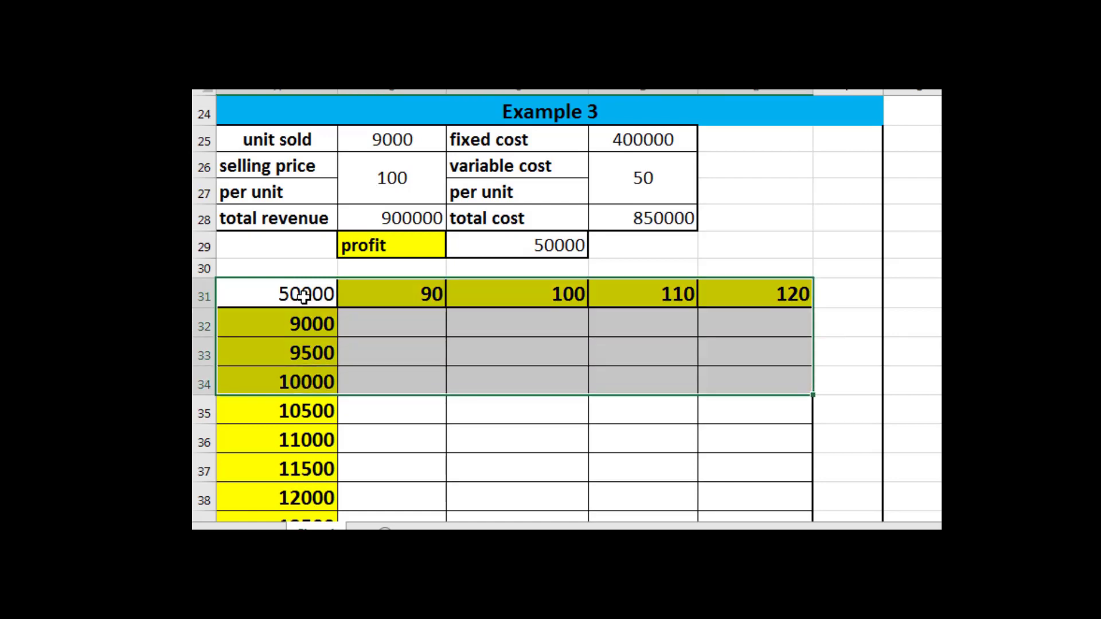
key("shift+Down")
key("shift+Down")
key("shift+Down")
key("shift+Down")
key("shift+Down")
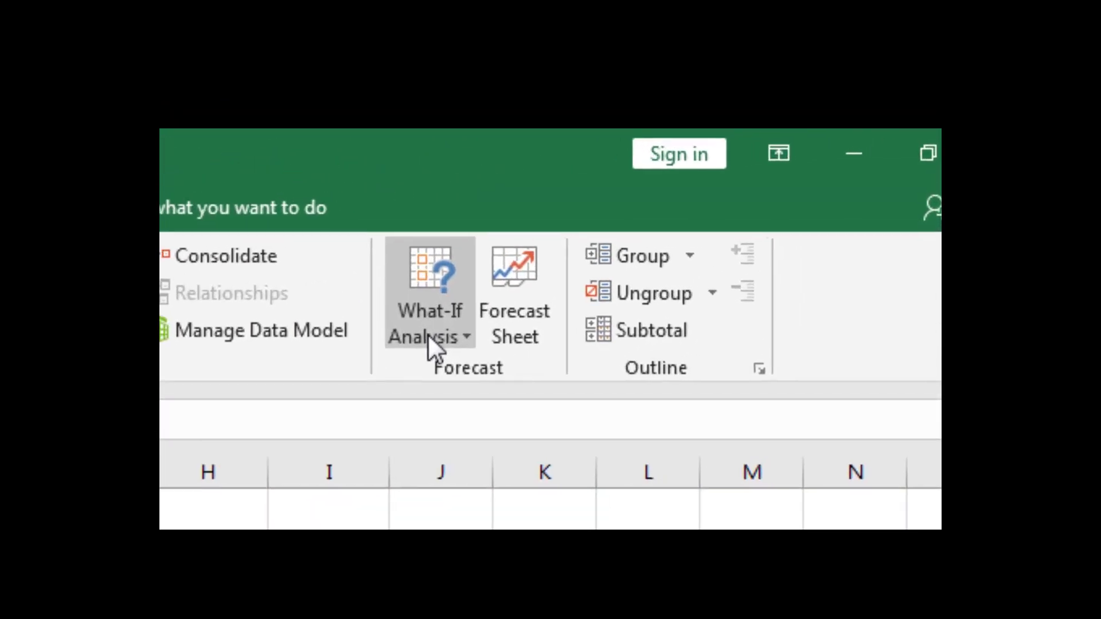
Create a data table with row input $B$26 and column input $B$25, giving profits from -40000 to 440000
left_click(751, 178)
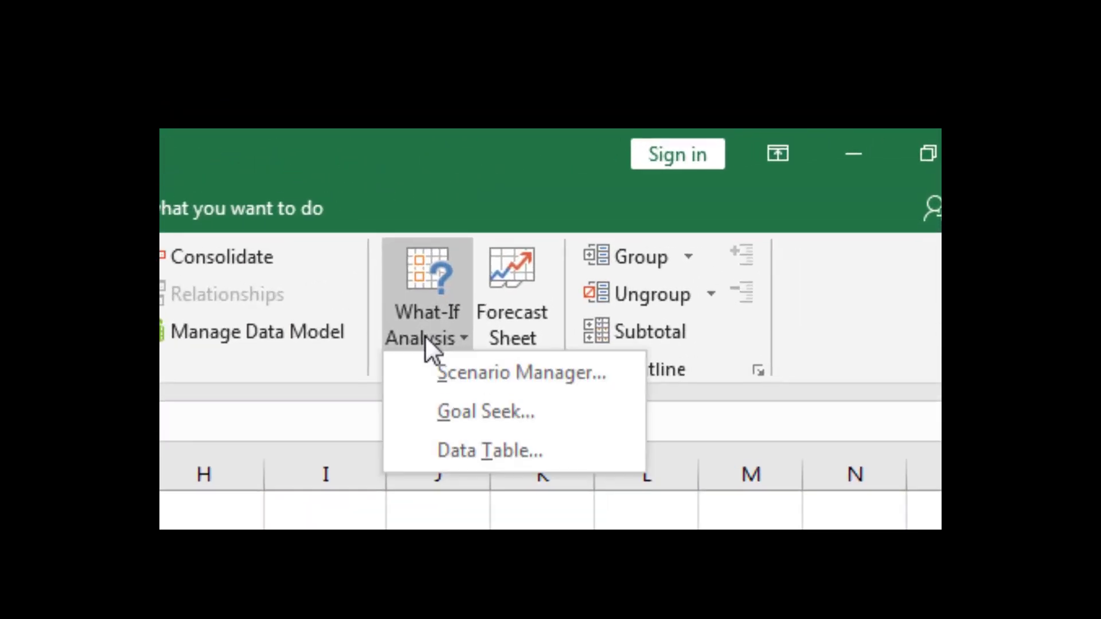
left_click(460, 453)
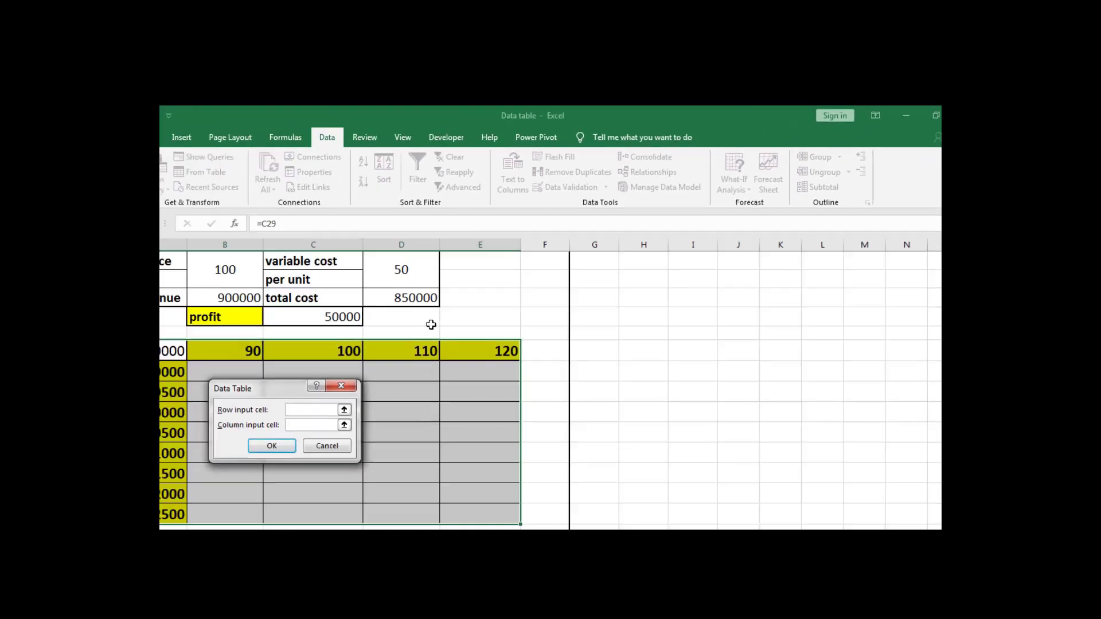
mouse_move(309, 371)
left_mouse_down()
mouse_move(619, 338)
mouse_move(607, 337)
left_mouse_up()
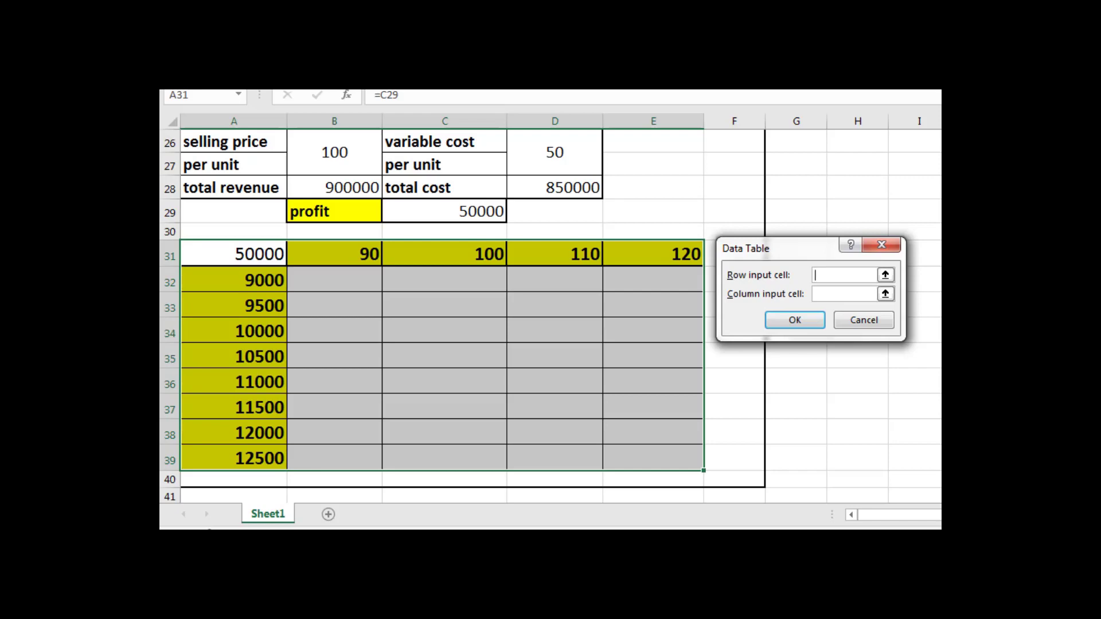
scroll(925, 219, "up", 2)
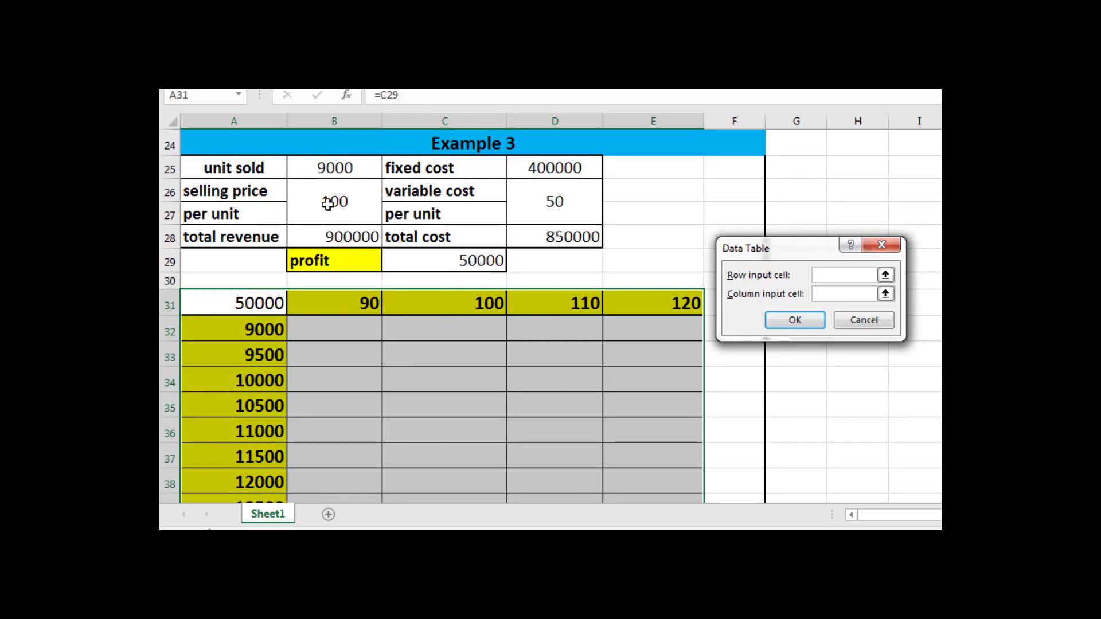
left_click(327, 203)
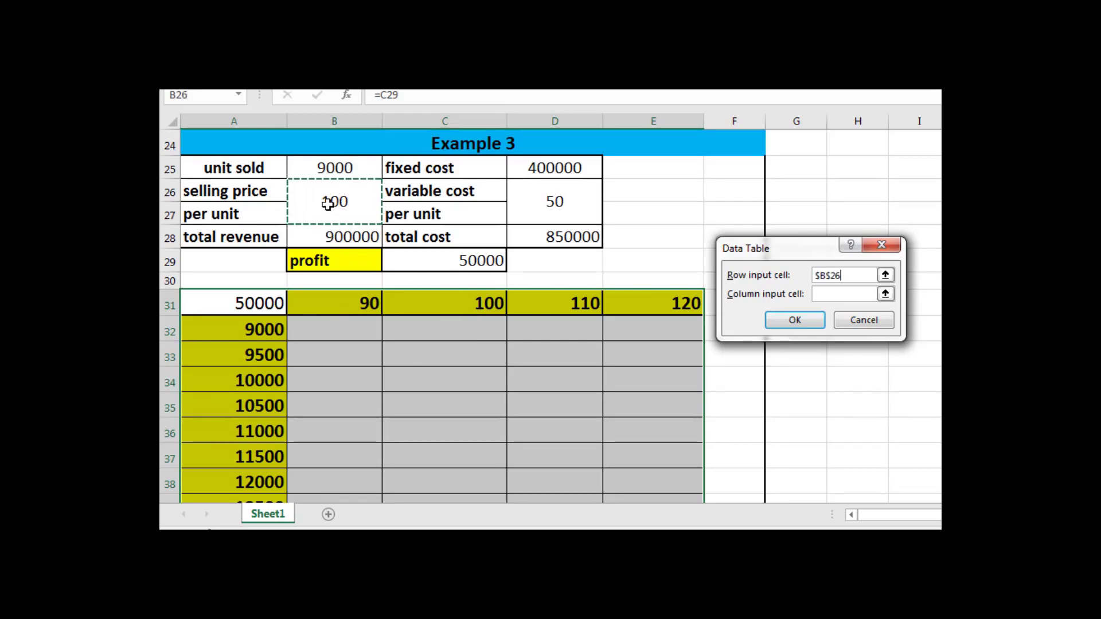
left_click(823, 293)
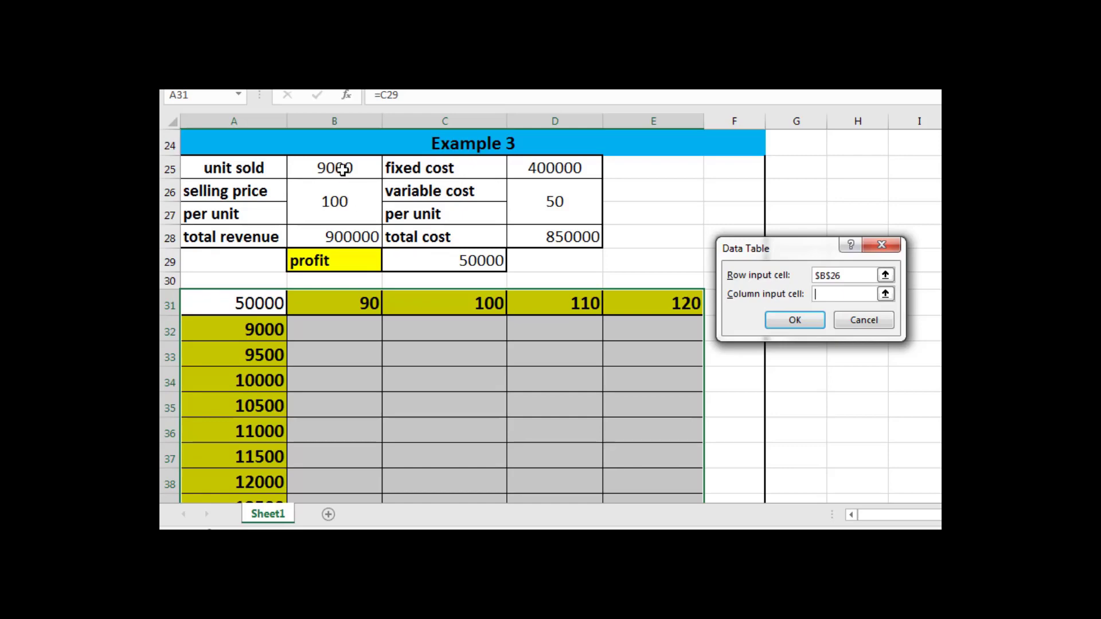
left_click(342, 169)
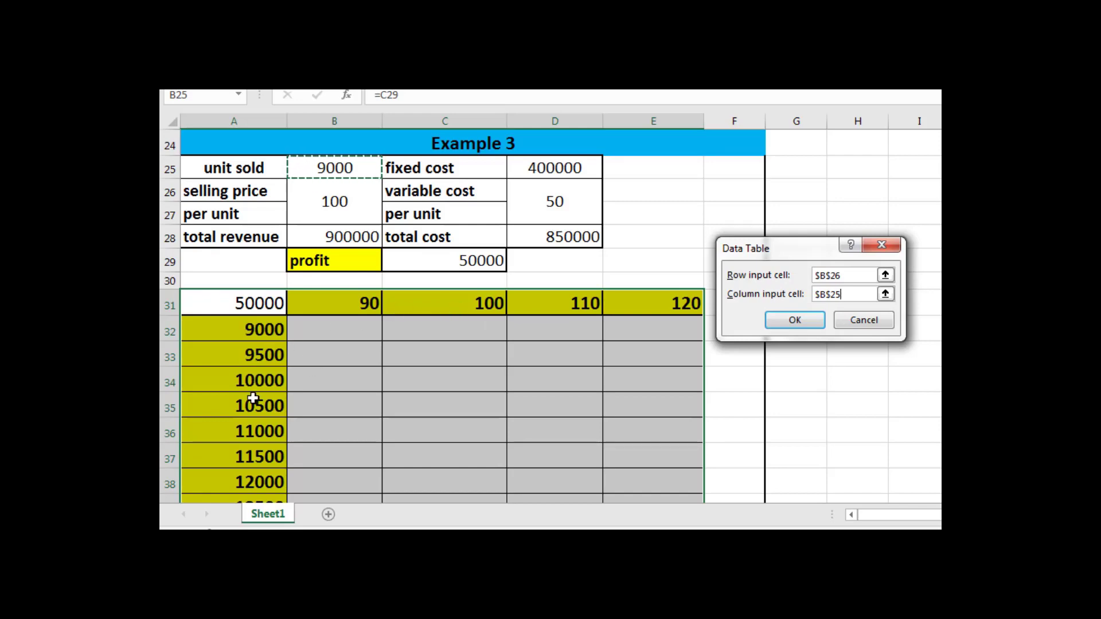
left_click(790, 325)
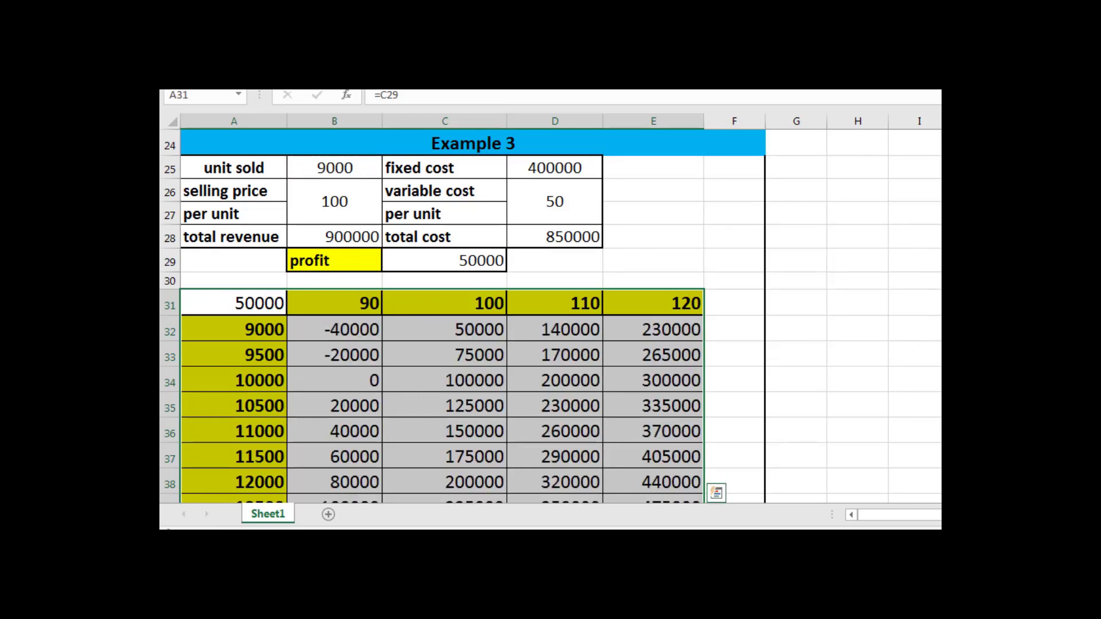
scroll(837, 389, "down", 1)
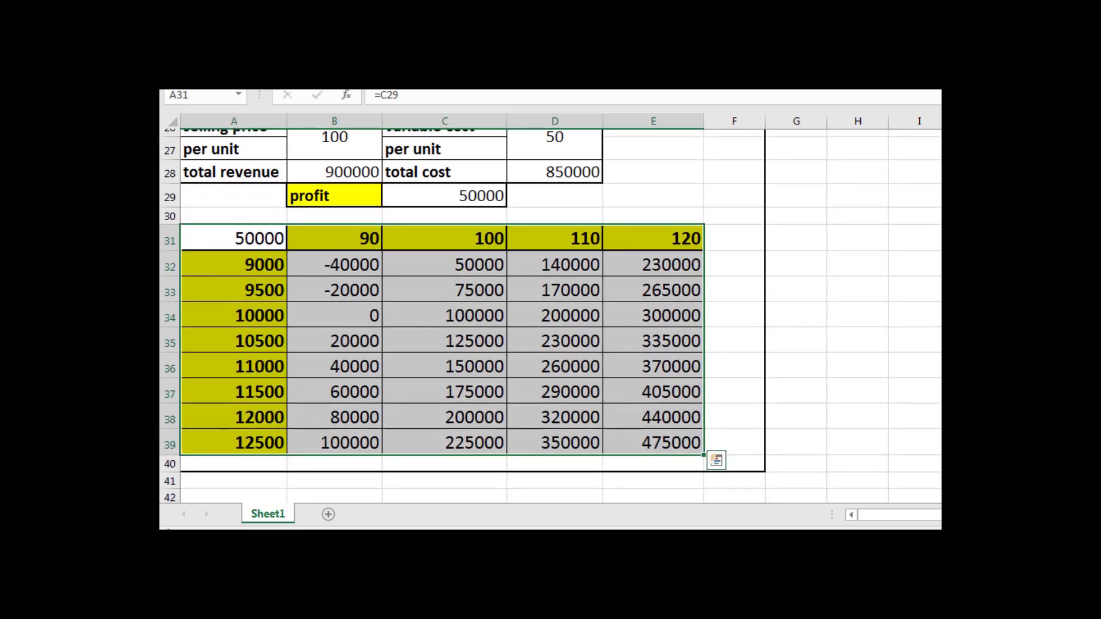
left_click(494, 189)
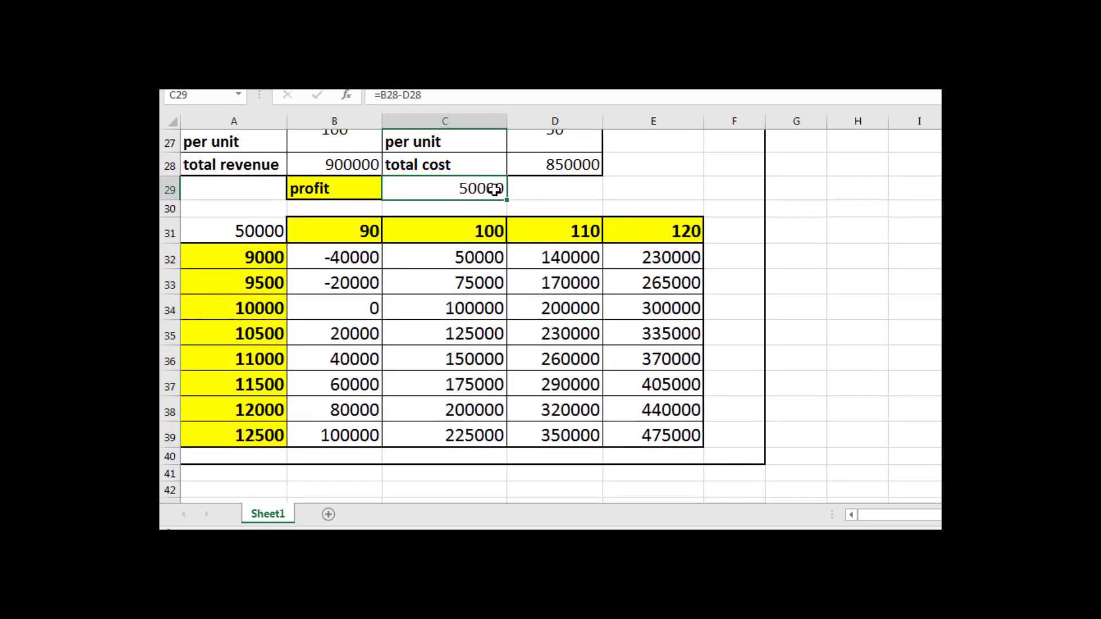
left_click(256, 254)
left_click(449, 229)
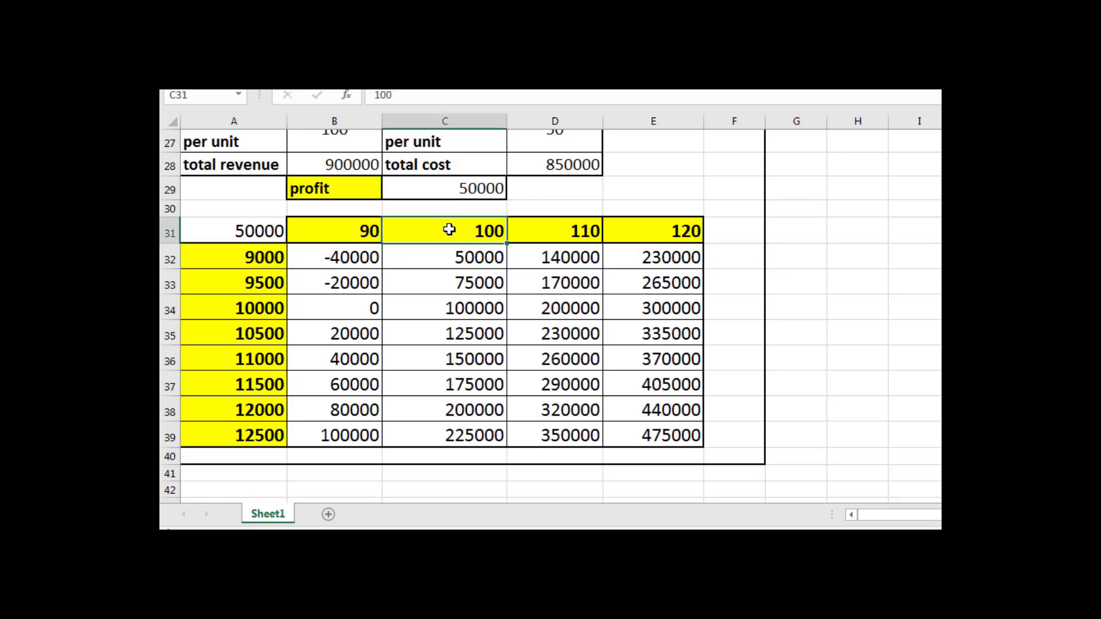
left_click(448, 261)
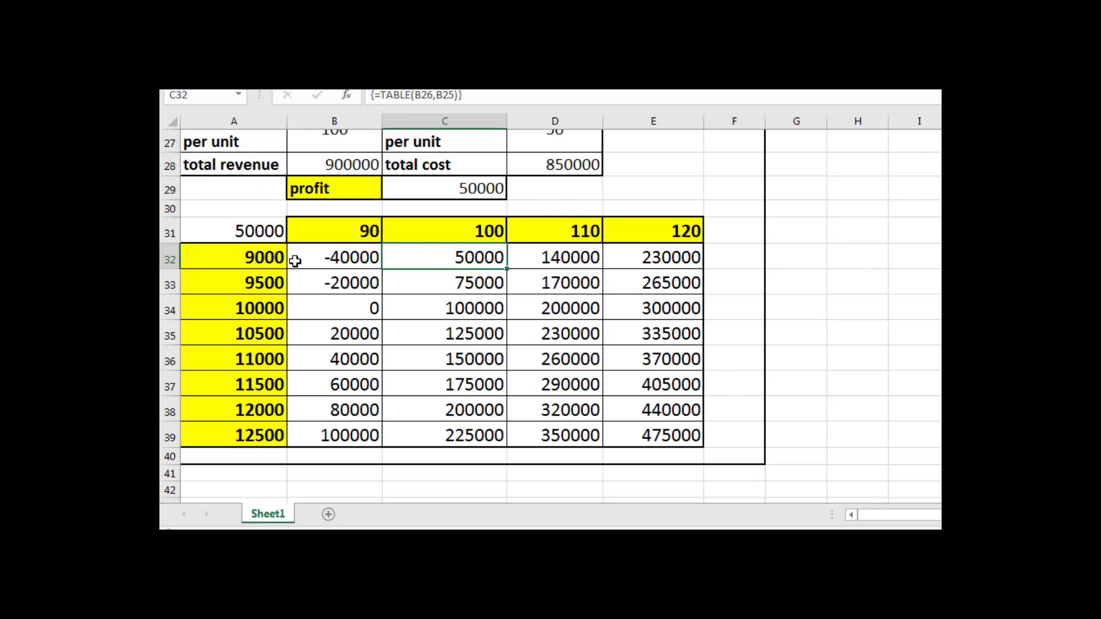
left_click(346, 230)
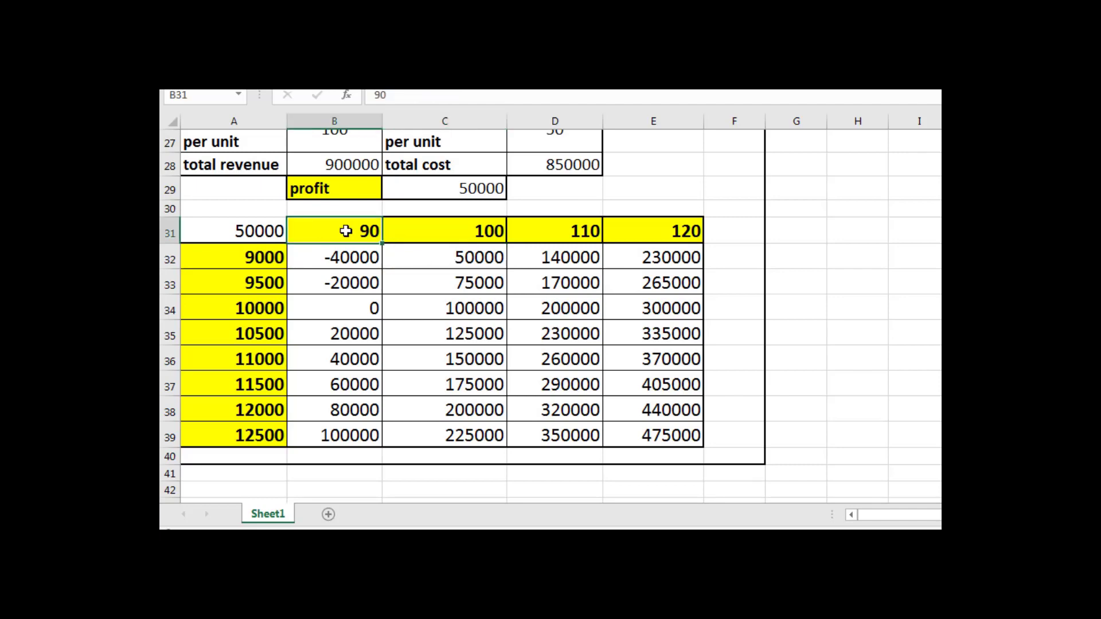
left_click(339, 261)
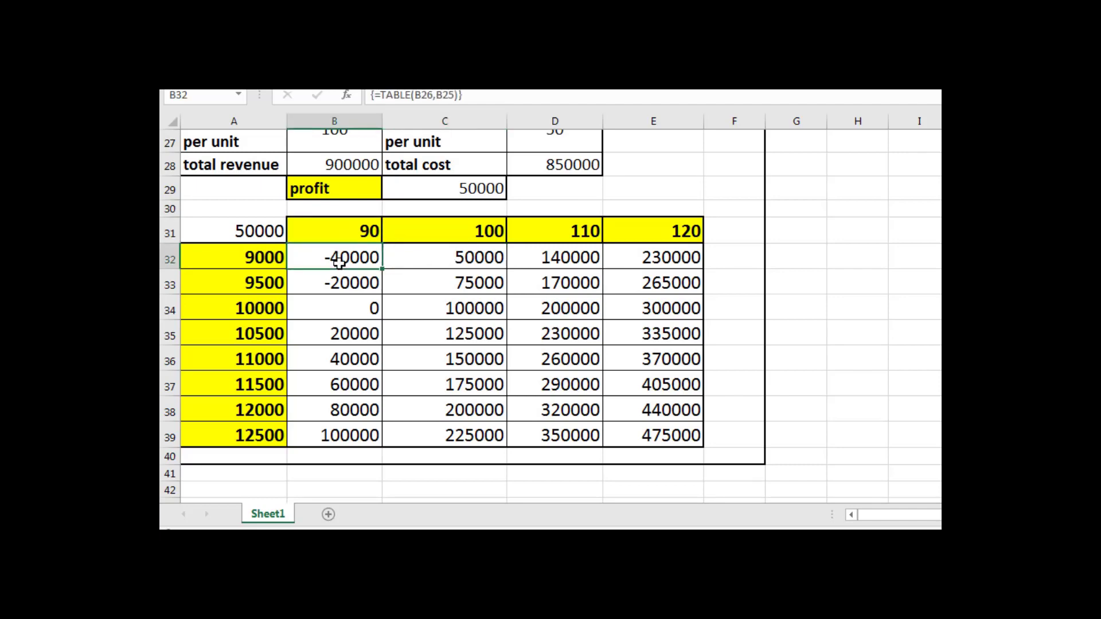
left_click(265, 282)
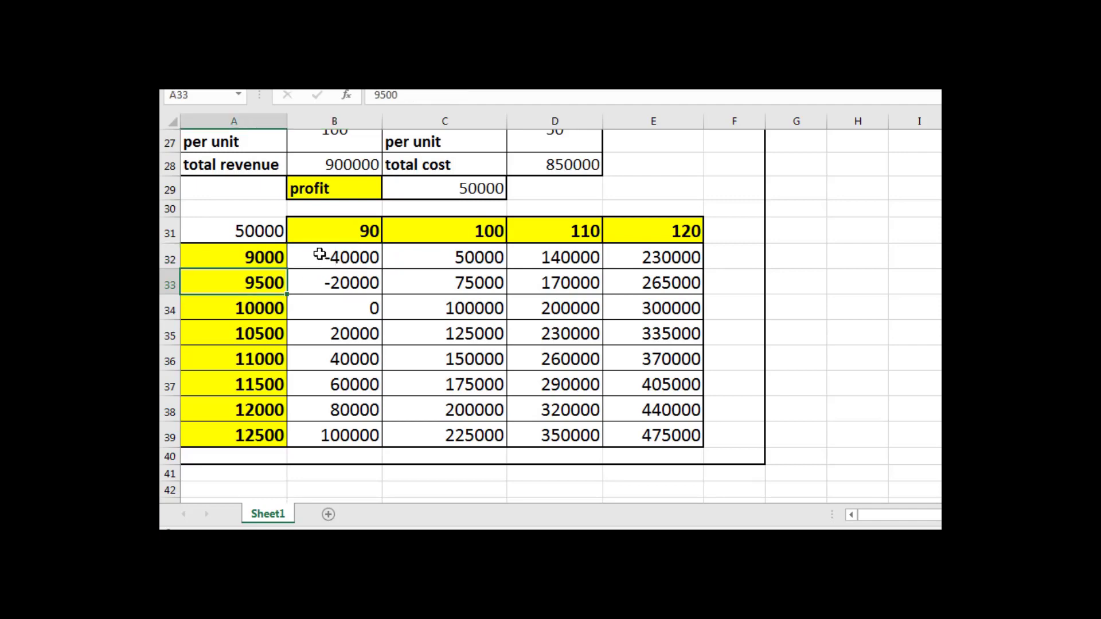
left_click(330, 282)
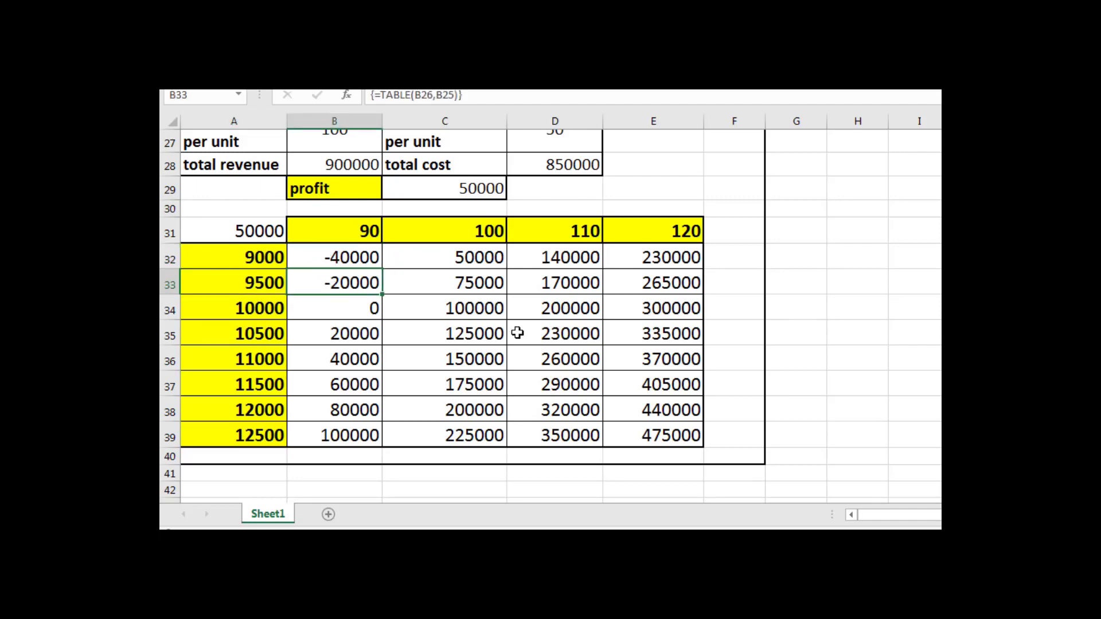